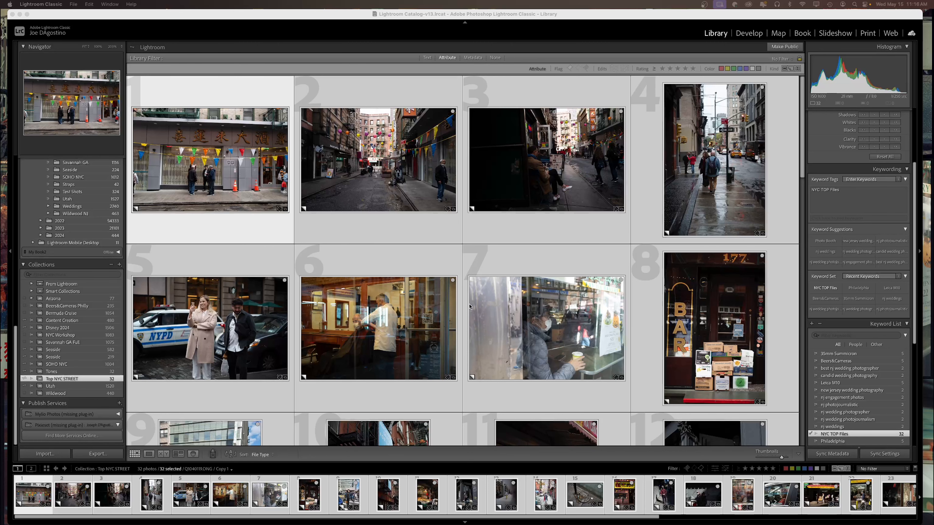
Look through the Top NYC STREET collection and open its first photo in the Develop module
scroll(470, 307, "down", 15)
scroll(473, 337, "up", 15)
left_click(747, 34)
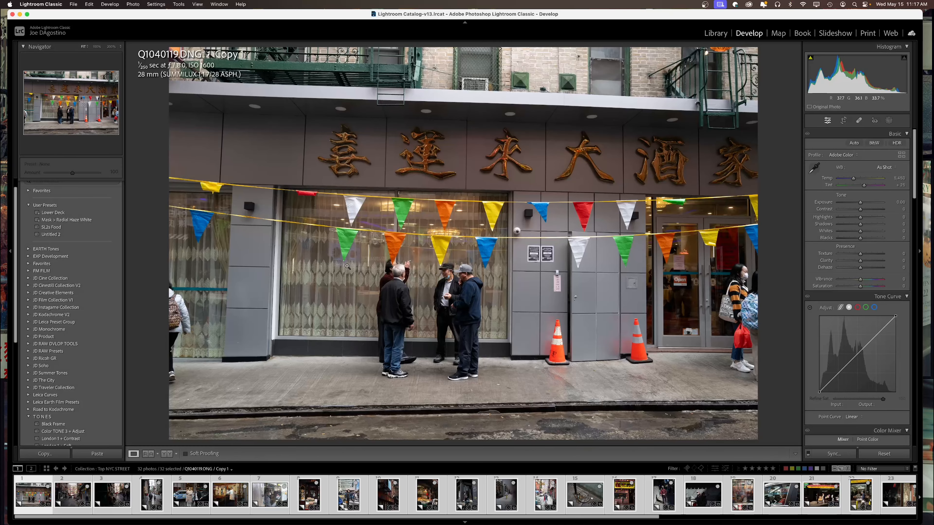
Browse the TONES presets and preview the TONES profiles, including London 4, in the Profile Browser without applying one
scroll(102, 333, "down", 3)
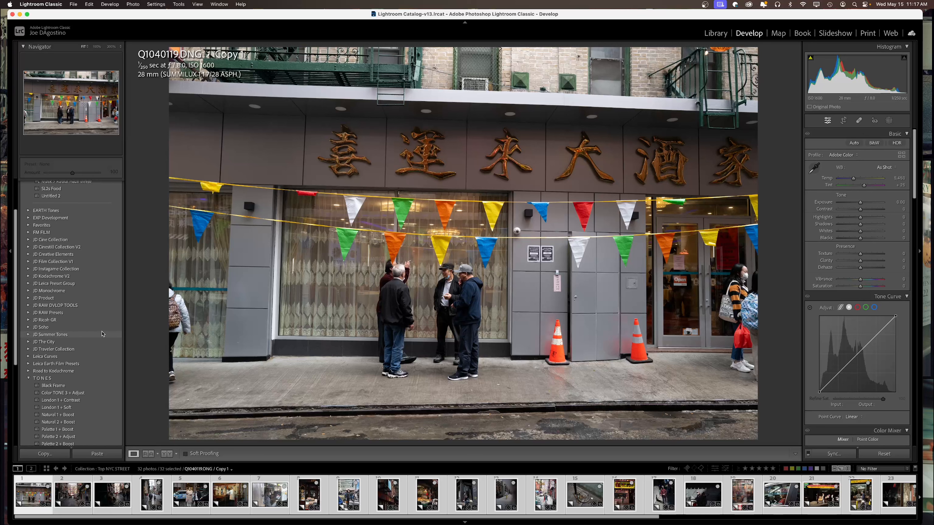
scroll(101, 333, "down", 4)
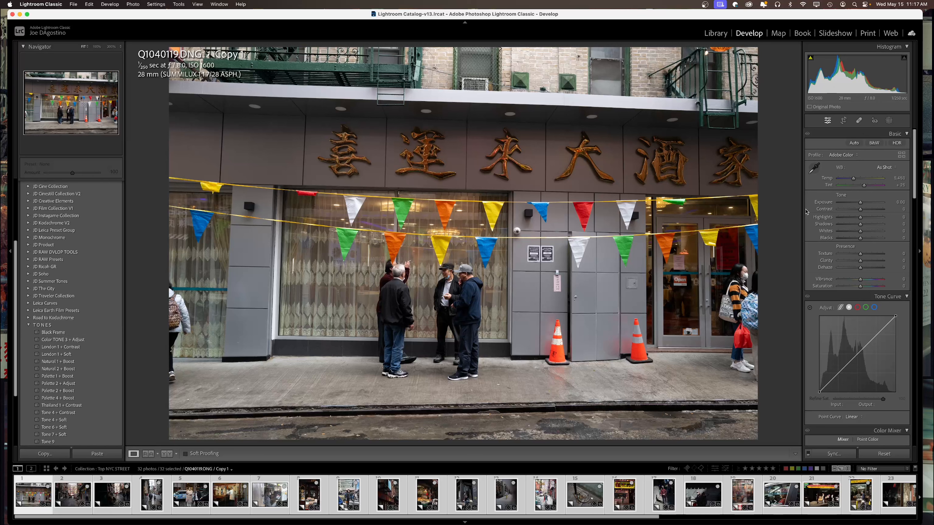
left_click(839, 155)
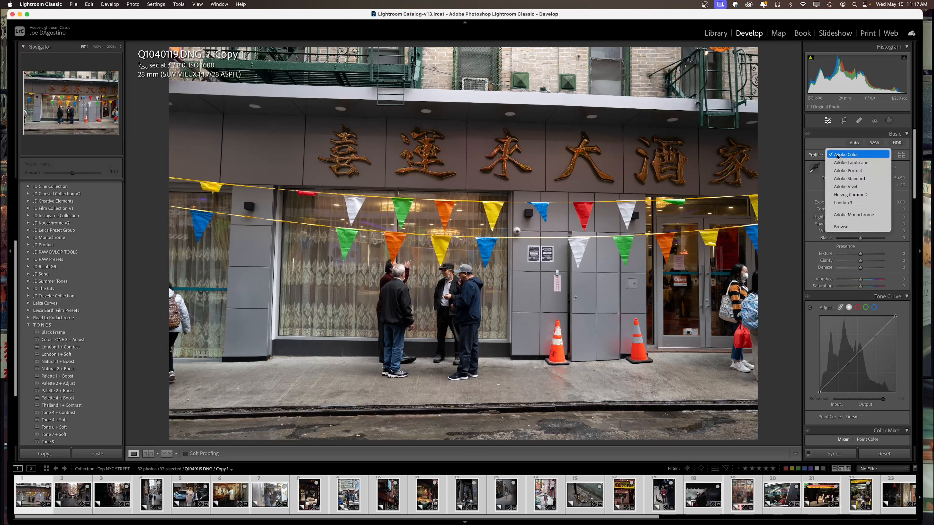
left_click(842, 227)
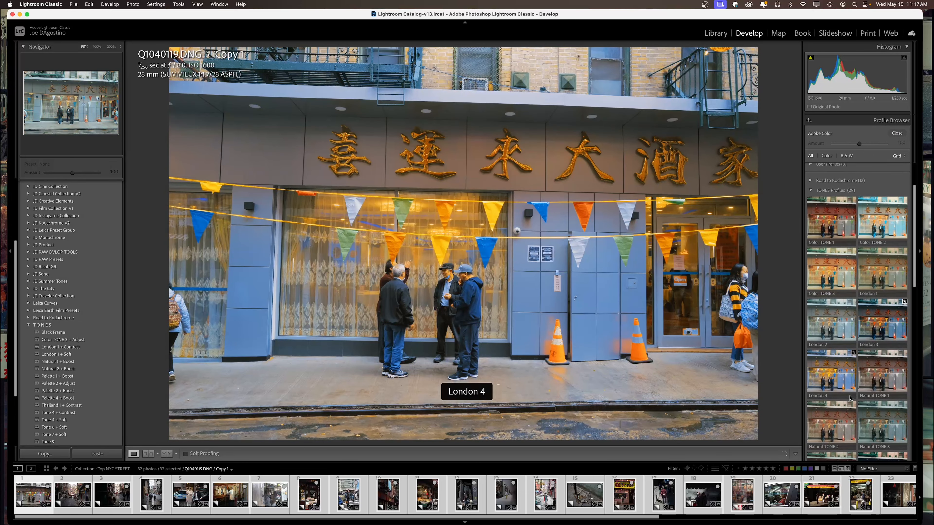
scroll(832, 420, "down", 3)
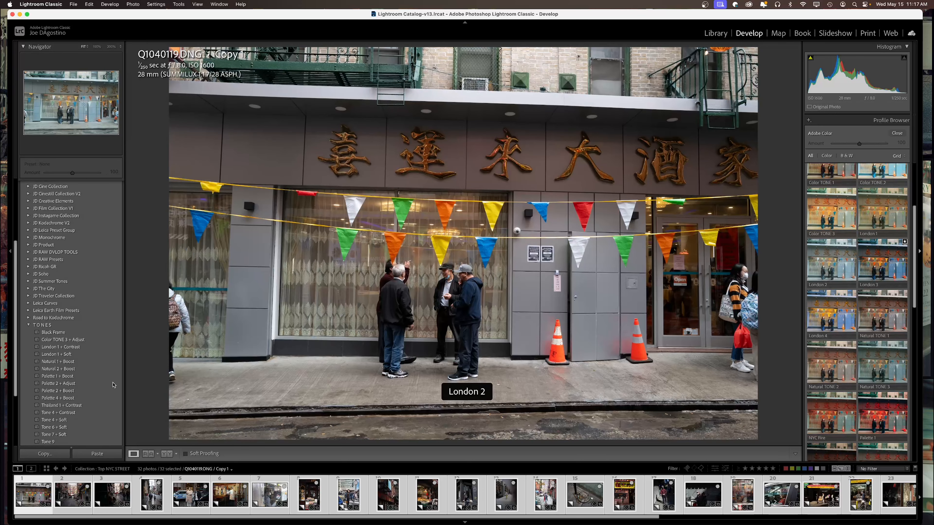
scroll(114, 385, "down", 3)
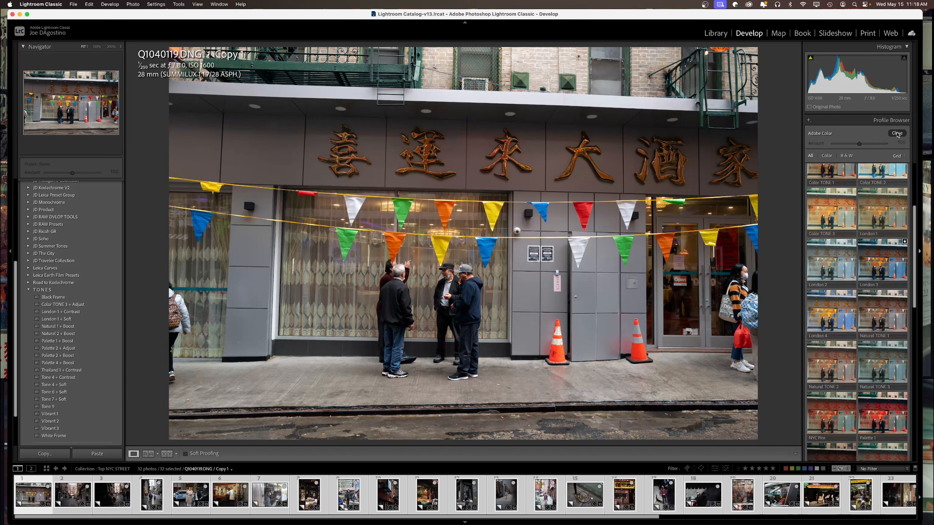
left_click(898, 133)
Apply the Vibrant 1 preset from the TONES group to the storefront photo
scroll(886, 154, "down", 2)
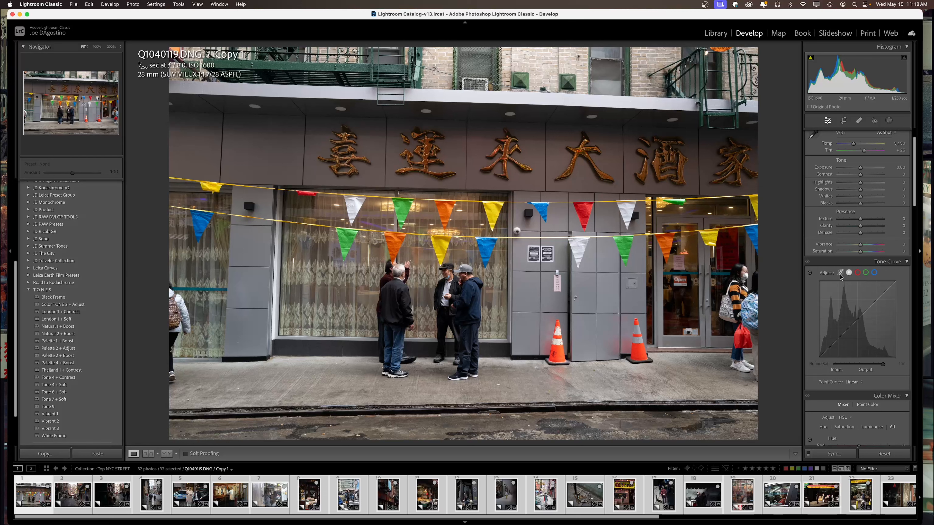
scroll(57, 348, "down", 4)
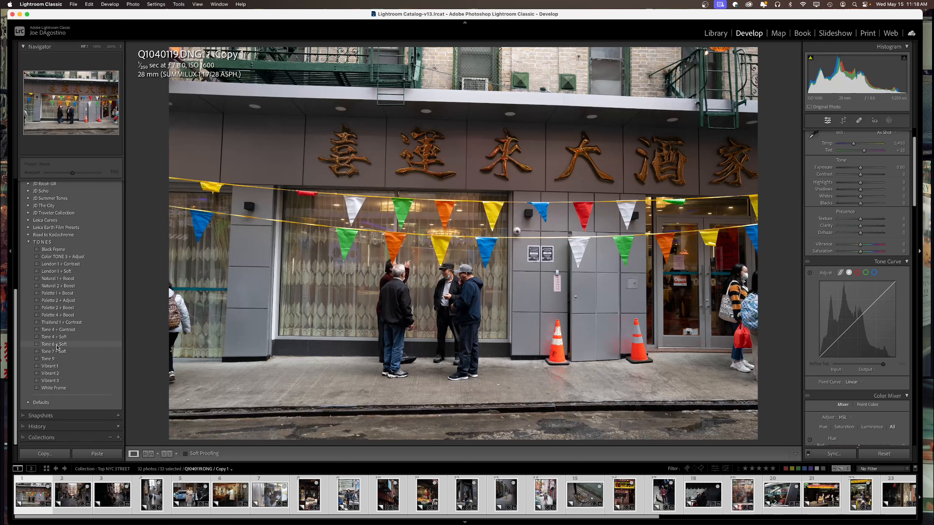
left_click(53, 373)
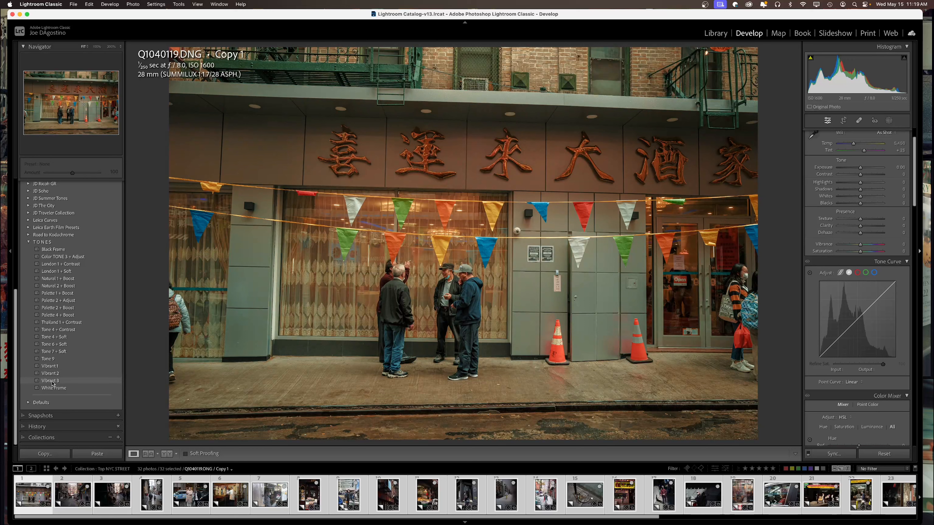
left_click(50, 367)
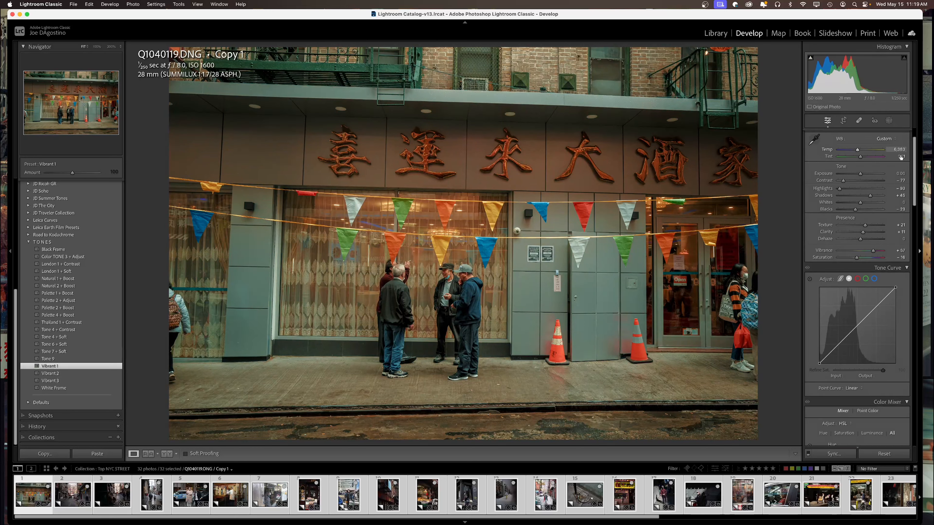
Auto-straighten the storefront photo with the Crop tool and set the crop aspect ratio to 16 x 9
scroll(892, 193, "up", 2)
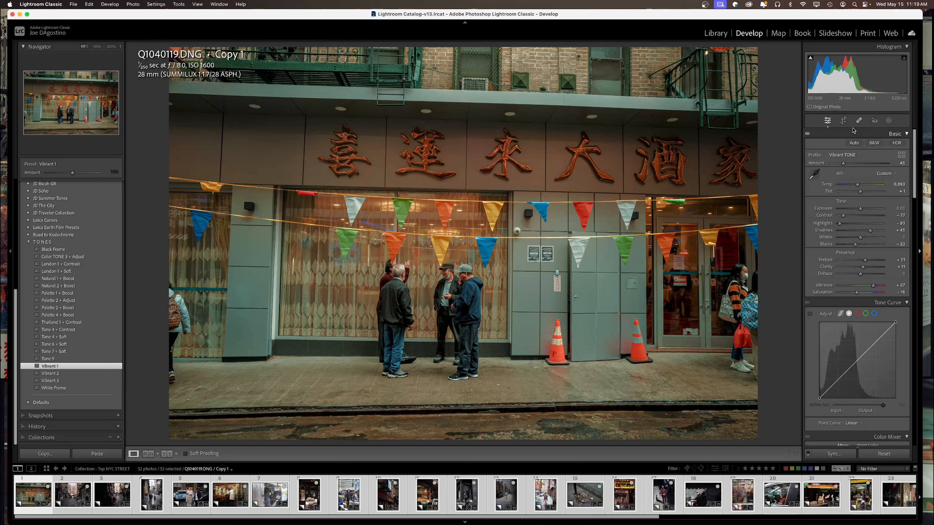
left_click(844, 120)
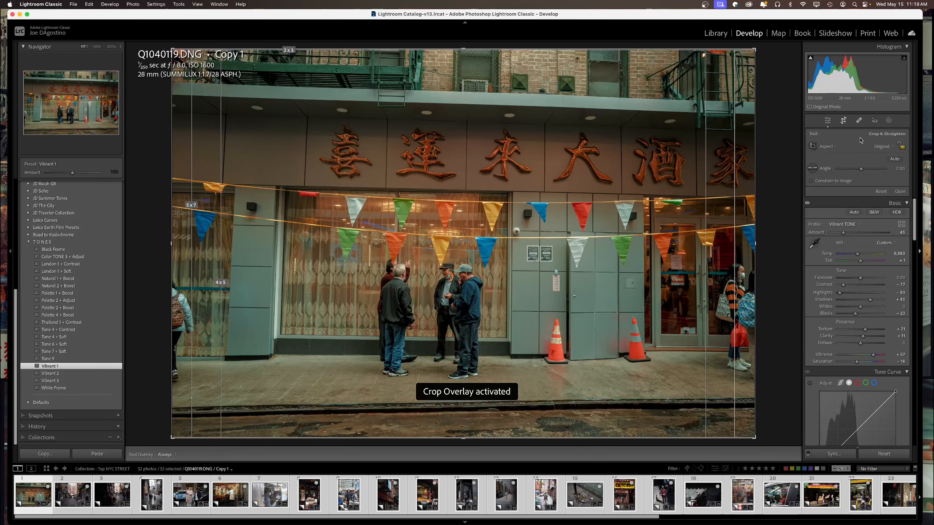
left_click(892, 161)
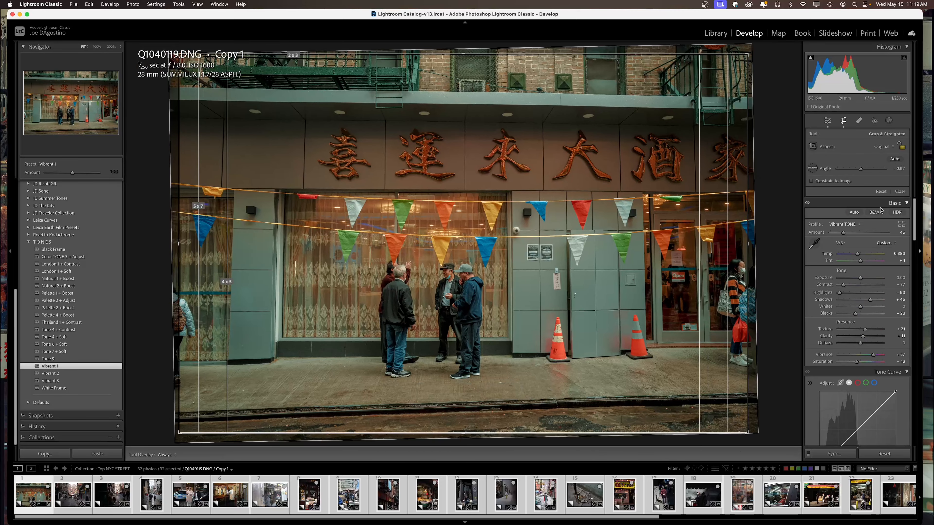
scroll(880, 210, "down", 20)
scroll(875, 227, "up", 20)
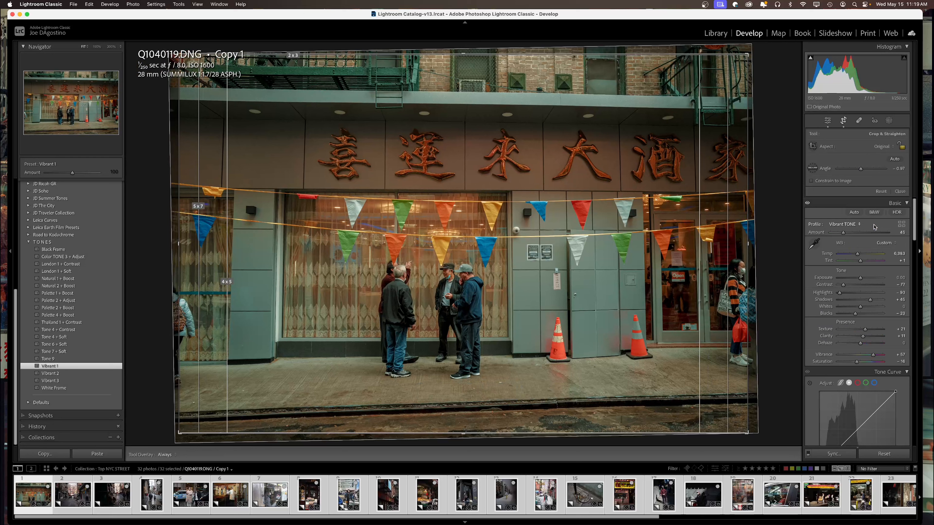
left_click(883, 146)
left_click(886, 218)
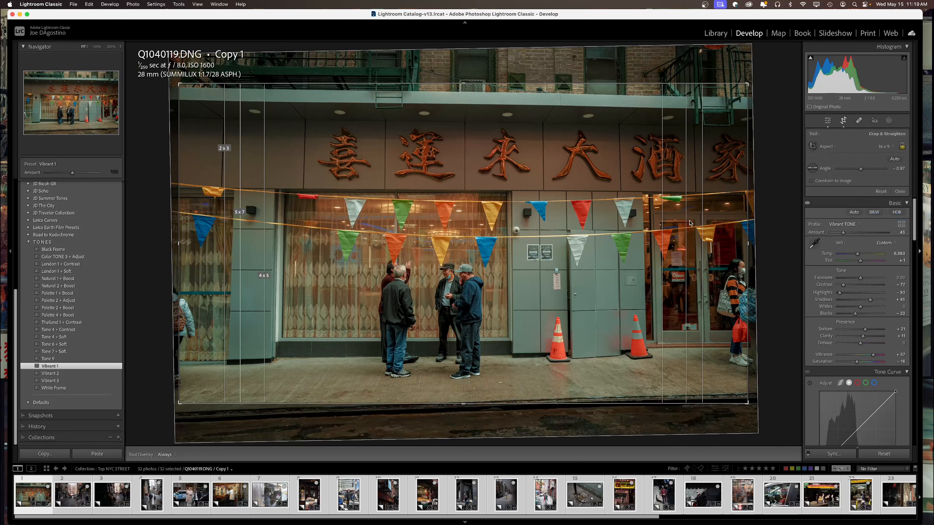
Reposition the photo within the 16 x 9 crop to exclude most of the fire escapes and tighten the frame slightly
left_click_drag(560, 232, 558, 214)
left_click_drag(467, 75, 467, 109)
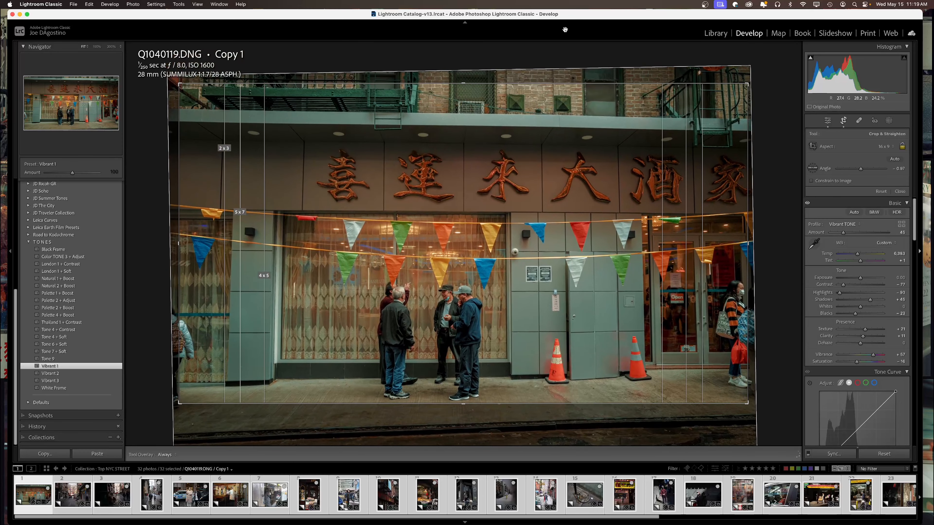
left_click_drag(467, 146, 448, 111)
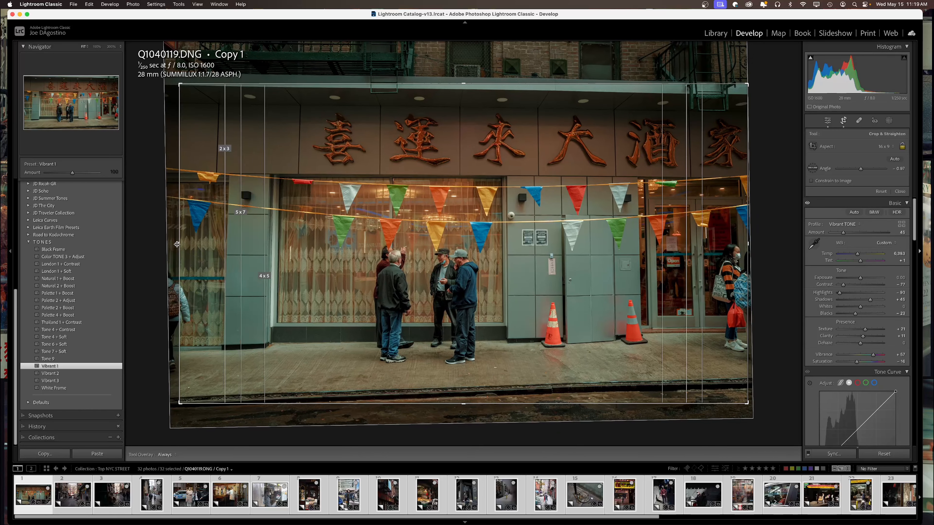
left_click_drag(177, 244, 185, 244)
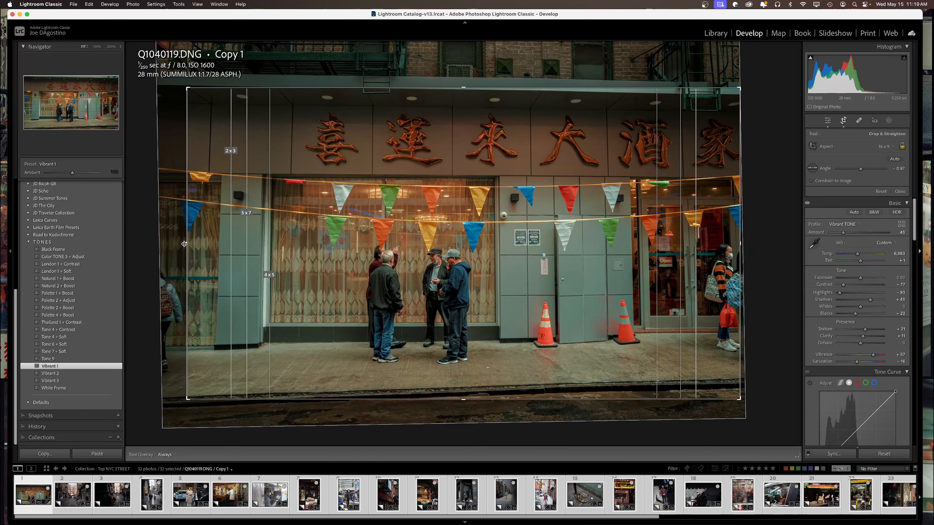
Unlock the crop's aspect ratio, narrow the frame from the right to exclude the passers-by, and rotate the photo slightly further counterclockwise
left_click(903, 148)
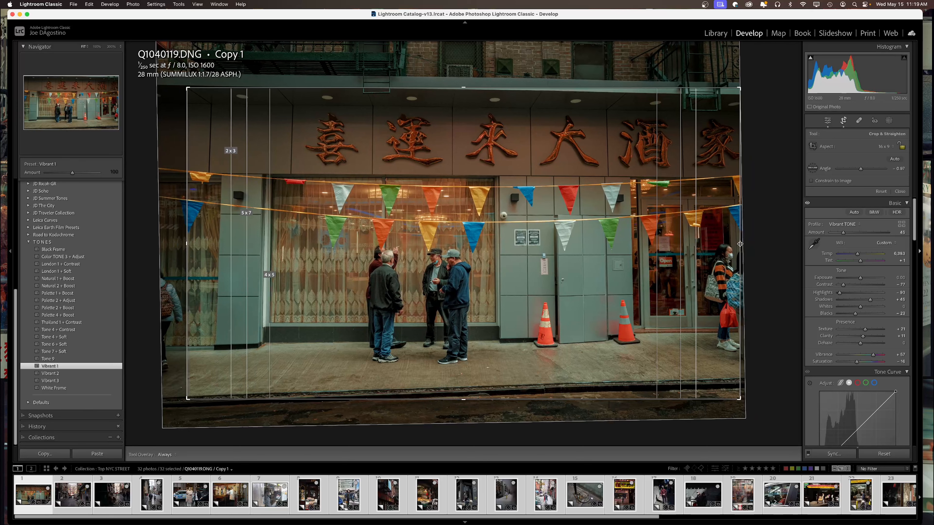
left_click_drag(740, 244, 700, 244)
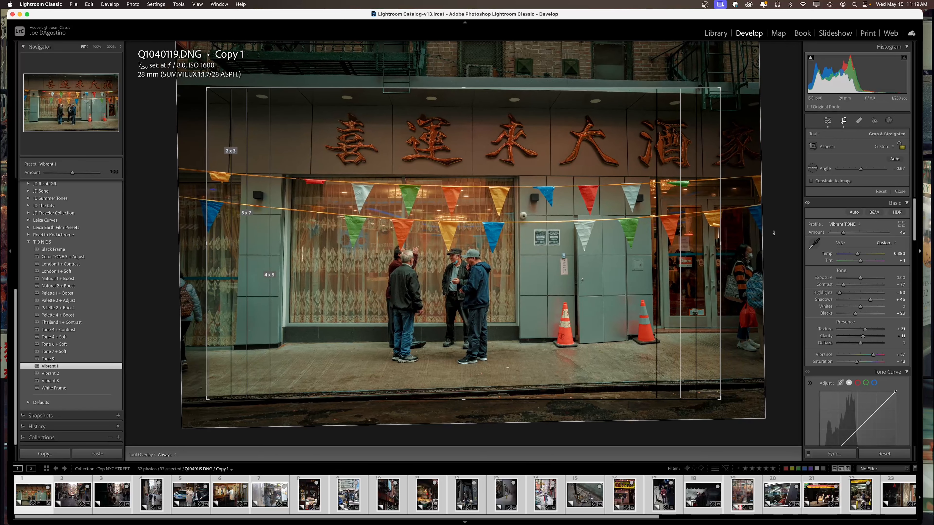
left_click_drag(770, 233, 767, 229)
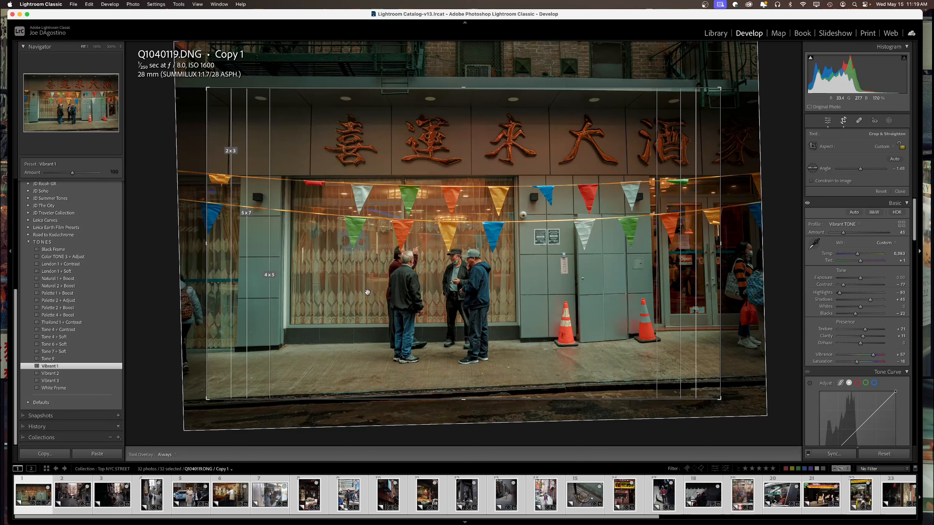
Extend the crop downward to include more of the street, trim its left side slightly, and apply the crop
left_click_drag(464, 400, 466, 417)
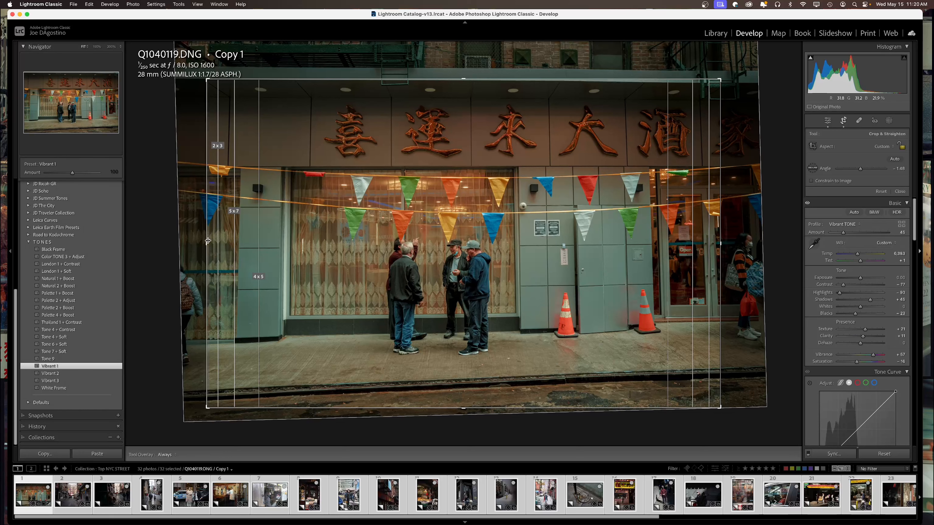
left_click_drag(208, 241, 217, 248)
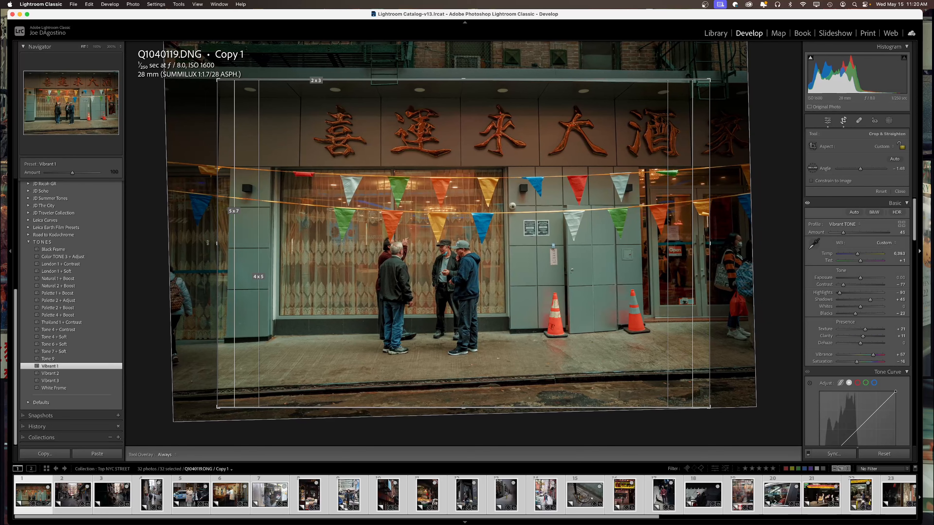
key("d")
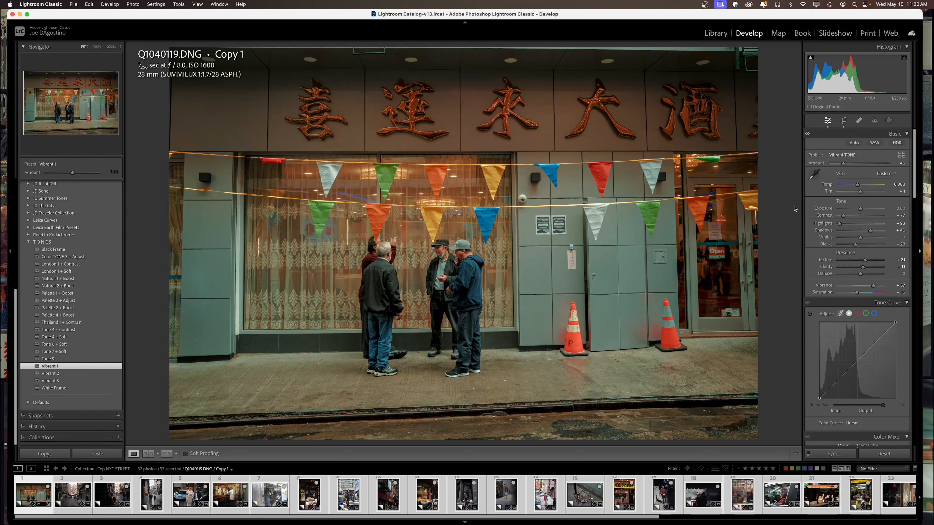
Reopen the storefront photo's crop, fine-tune its rotation angle to about -1.81, and apply it
left_click(844, 121)
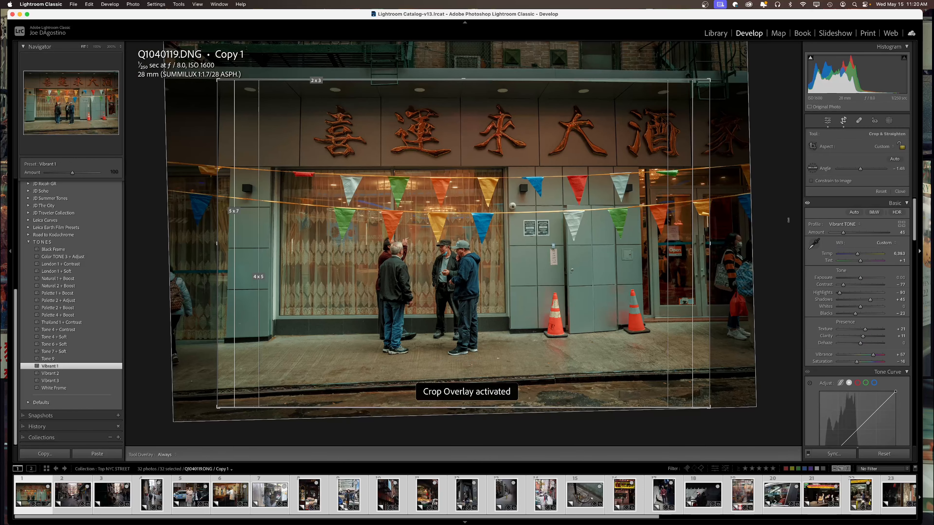
left_click_drag(785, 221, 785, 218)
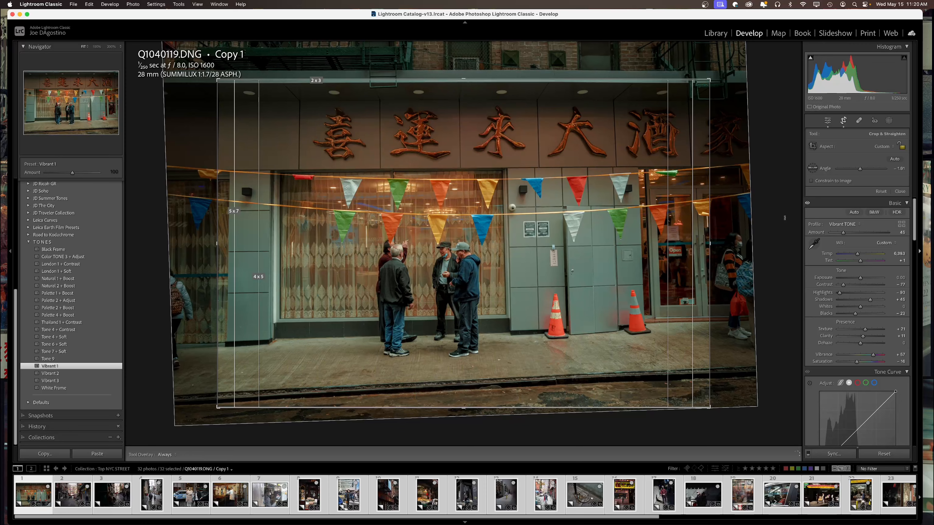
key("r")
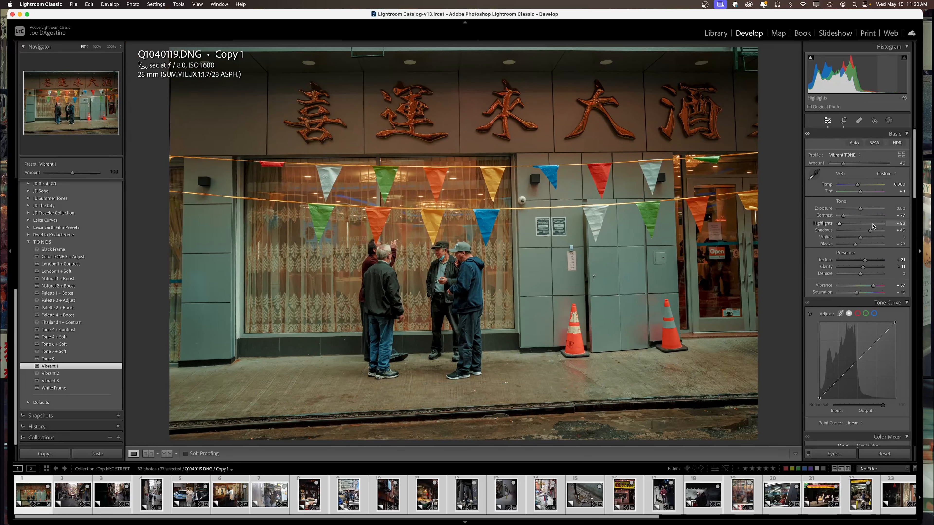
Lower the storefront photo's contrast a little further and raise its exposure to +0.10
mouse_move(844, 218)
left_mouse_down()
mouse_move(853, 218)
mouse_move(841, 218)
left_mouse_up()
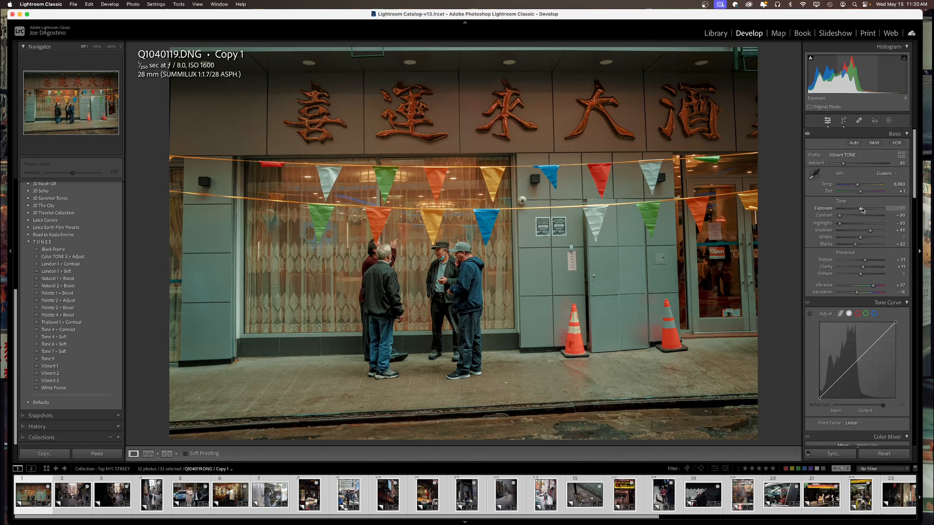
left_click_drag(863, 211, 863, 211)
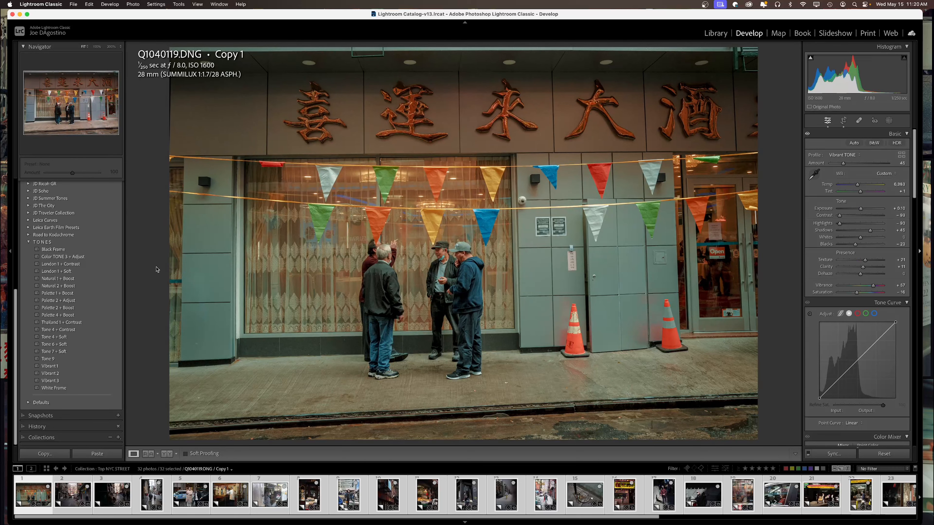
Apply the Black Frame preset at an amount of 200 and rate the storefront photo five stars
left_click(53, 250)
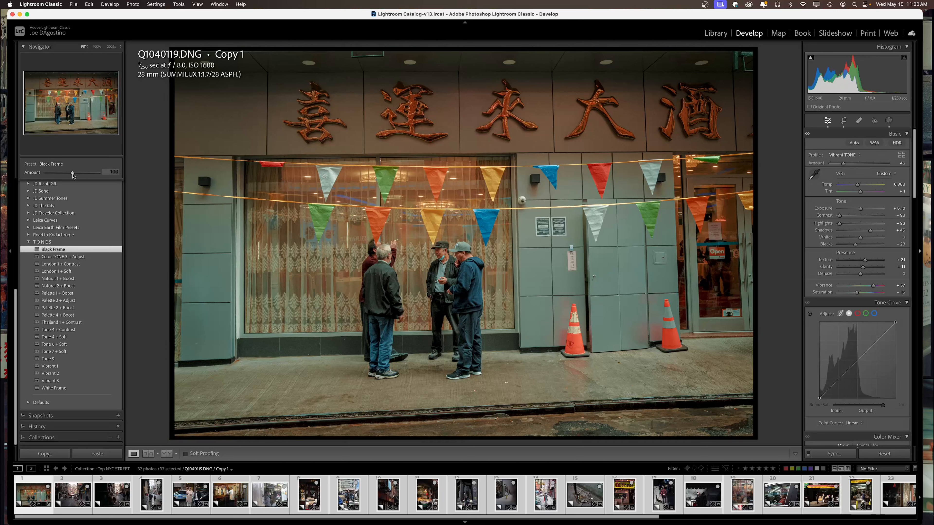
left_click_drag(72, 174, 100, 174)
key("5")
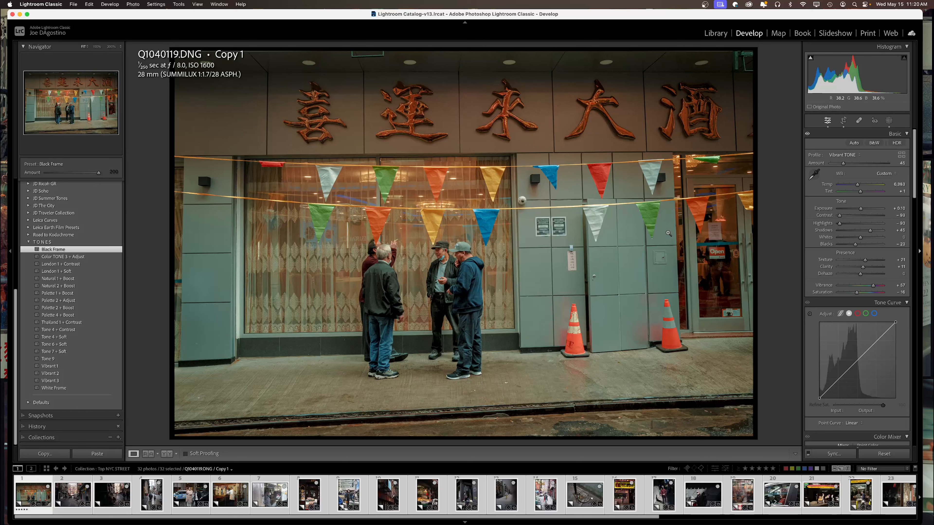
Auto-straighten the second photo, crop it to 16 x 9, shift the crop slightly down to include more street, and apply it
left_click(73, 496)
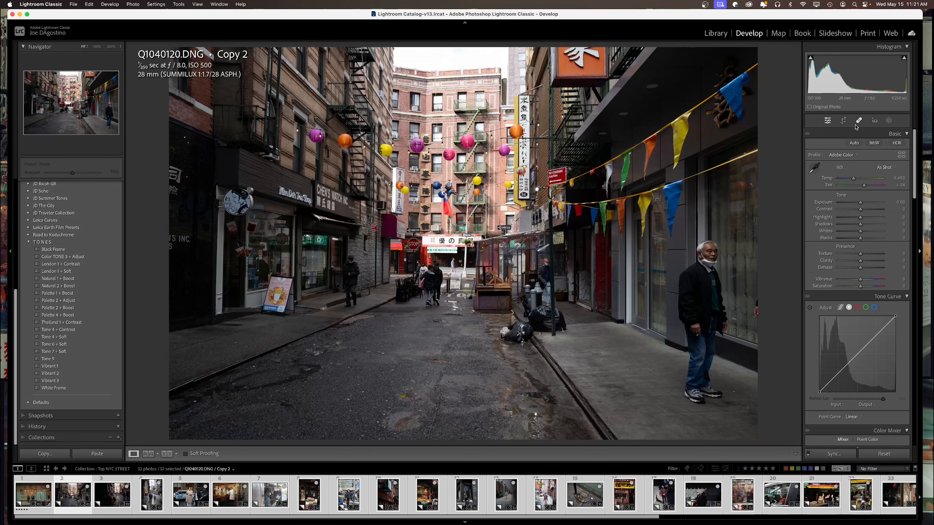
left_click(844, 121)
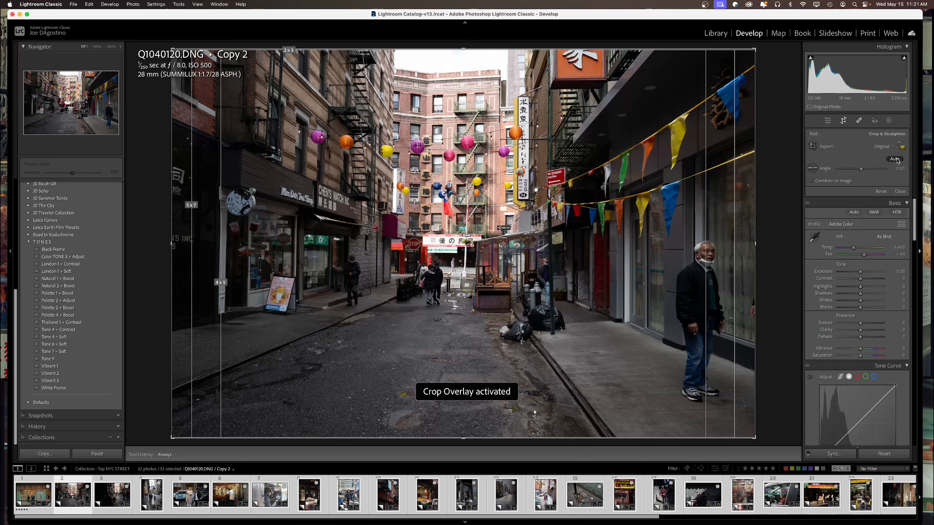
left_click(896, 160)
left_click(884, 146)
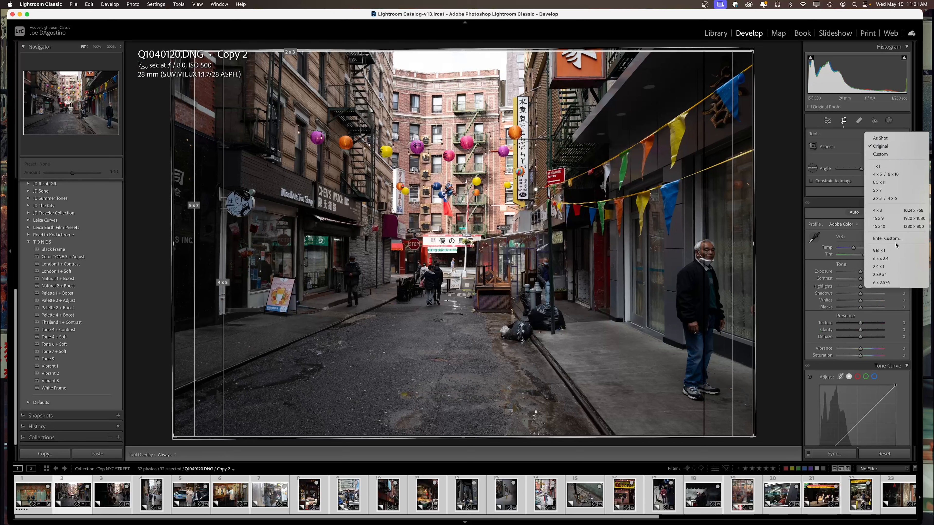
left_click(879, 218)
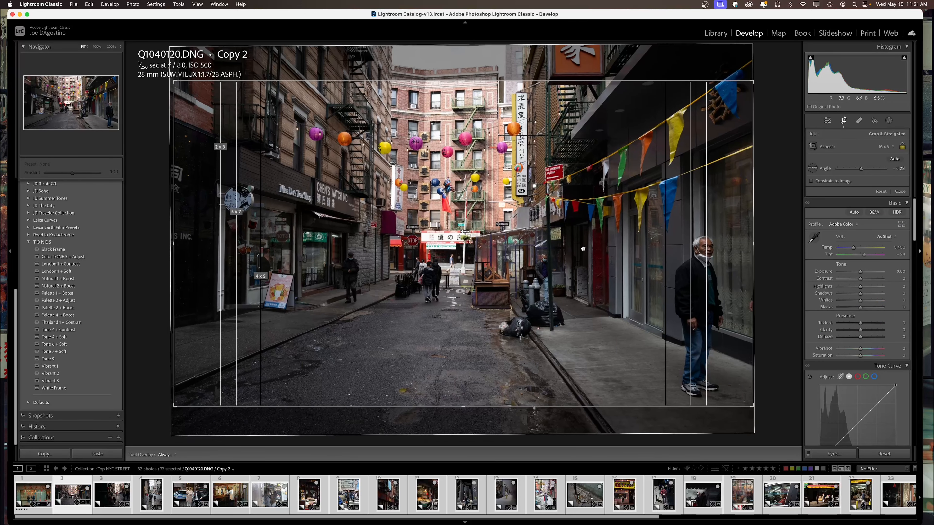
left_click_drag(583, 249, 583, 238)
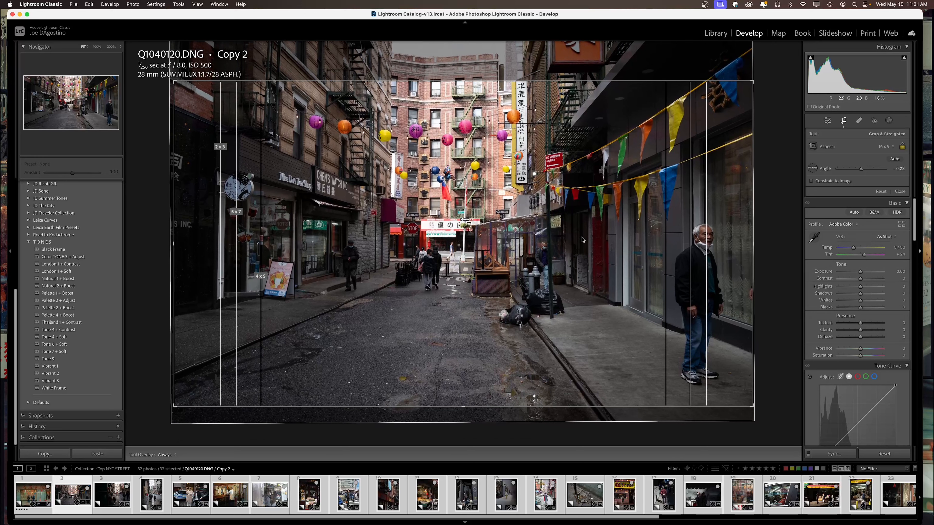
key("d")
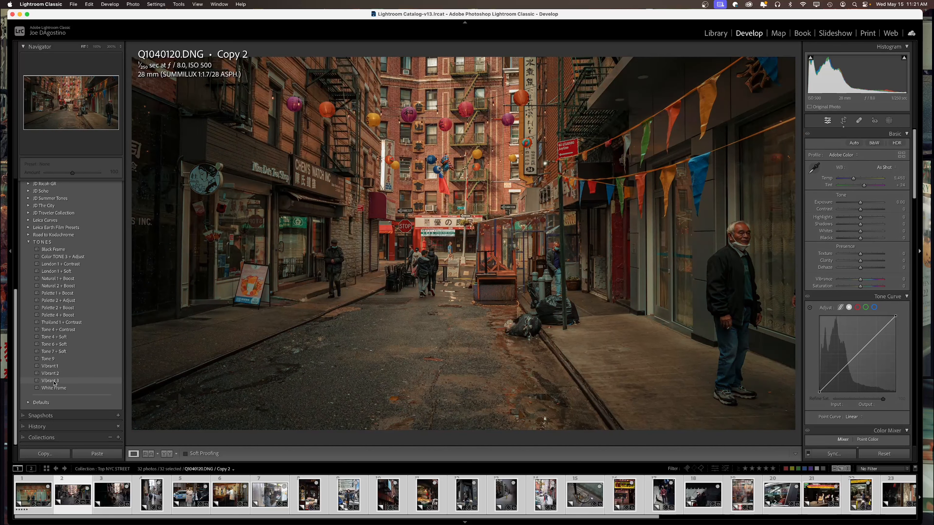
Apply the Vibrant 1 preset to the lantern street photo, raise exposure to +0.30, and set the post-crop vignette amount to -35
left_click(50, 366)
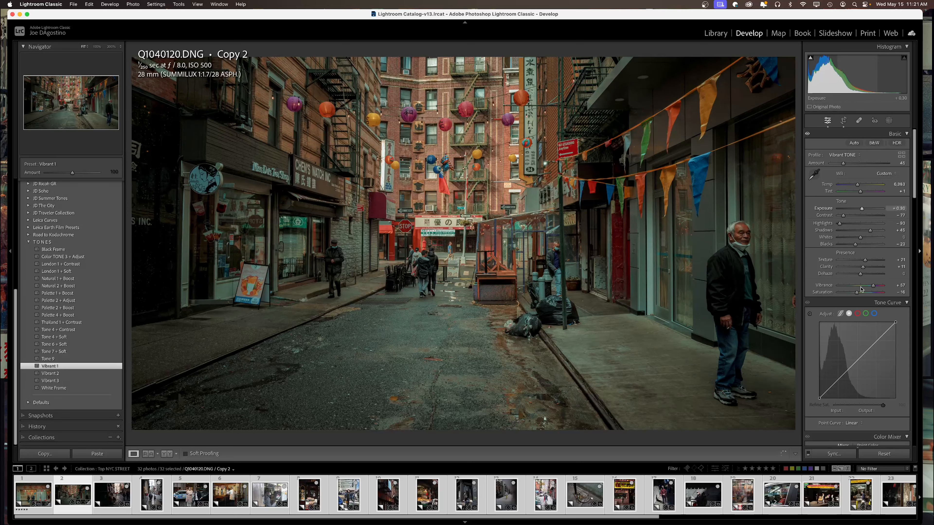
scroll(862, 258, "down", 20)
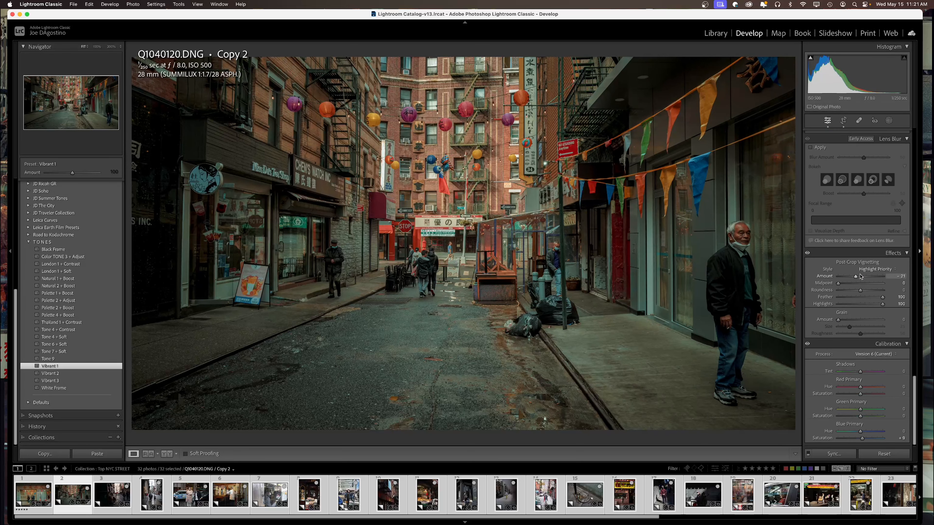
left_click_drag(856, 277, 862, 280)
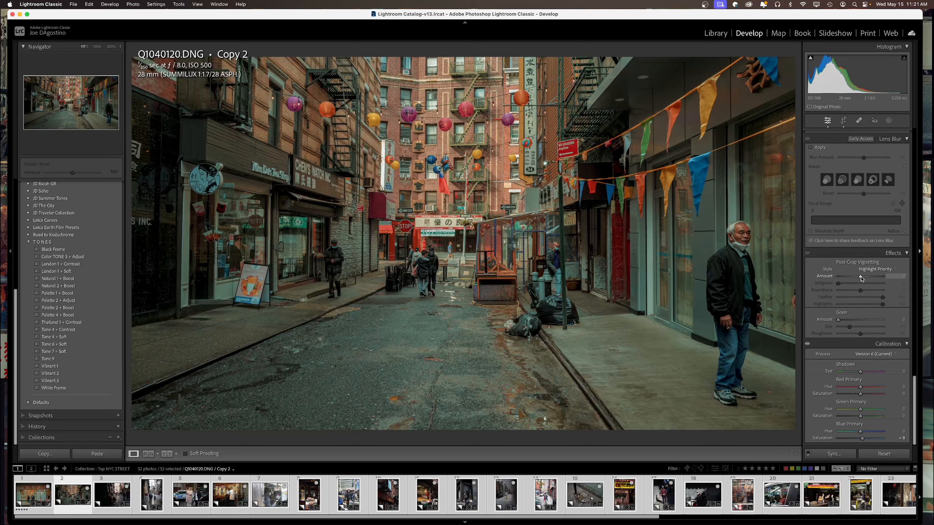
left_click_drag(859, 277, 855, 277)
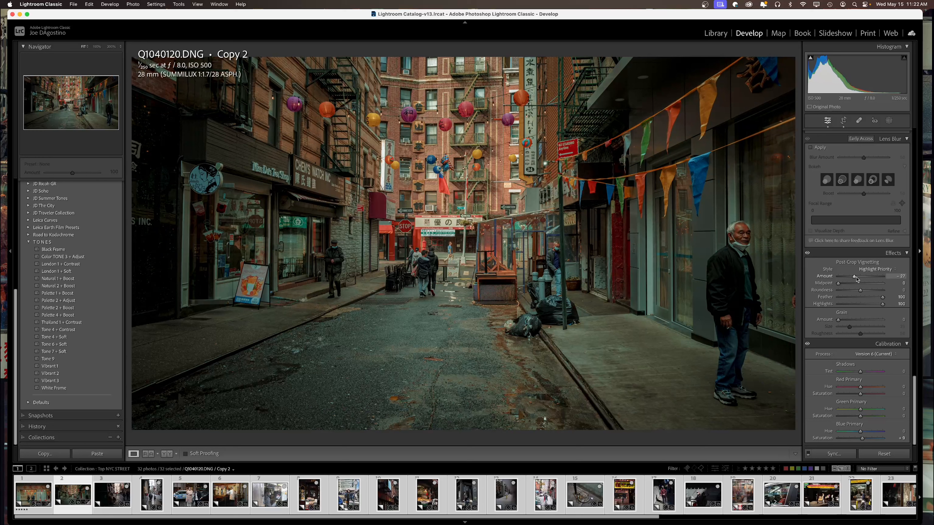
left_click_drag(856, 279, 856, 279)
Add the Black Frame preset to the lantern street photo and rate it five stars
left_click(54, 250)
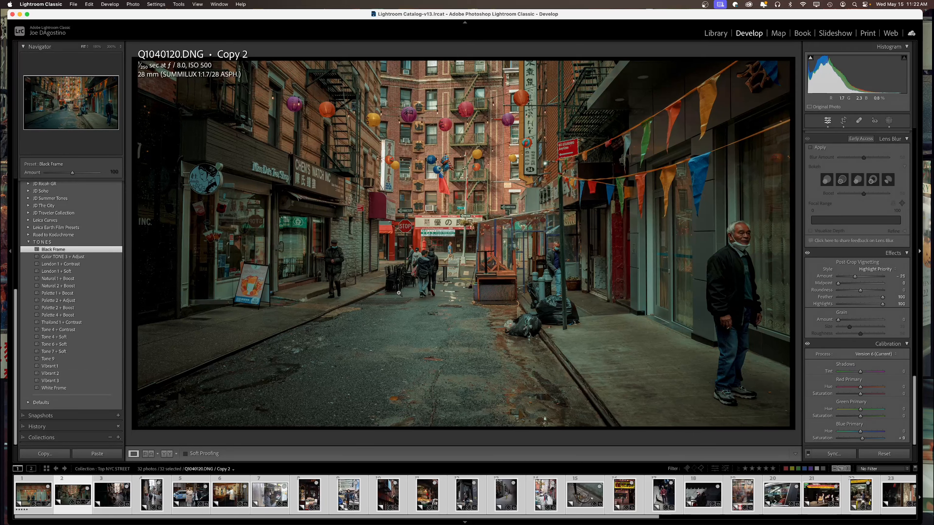
key("5")
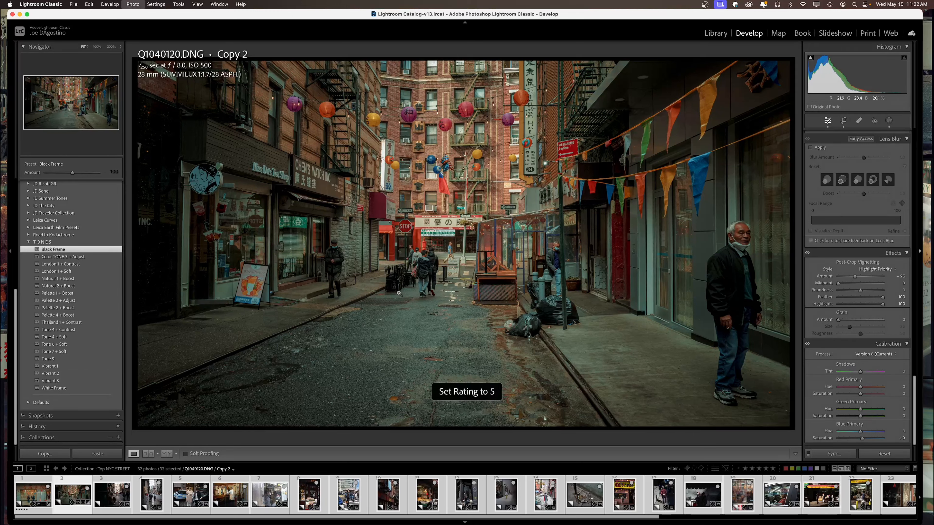
Open the third photo and examine the seated man's scarf and jacket, phone, menu board and white shoes at full magnification
left_click(106, 500)
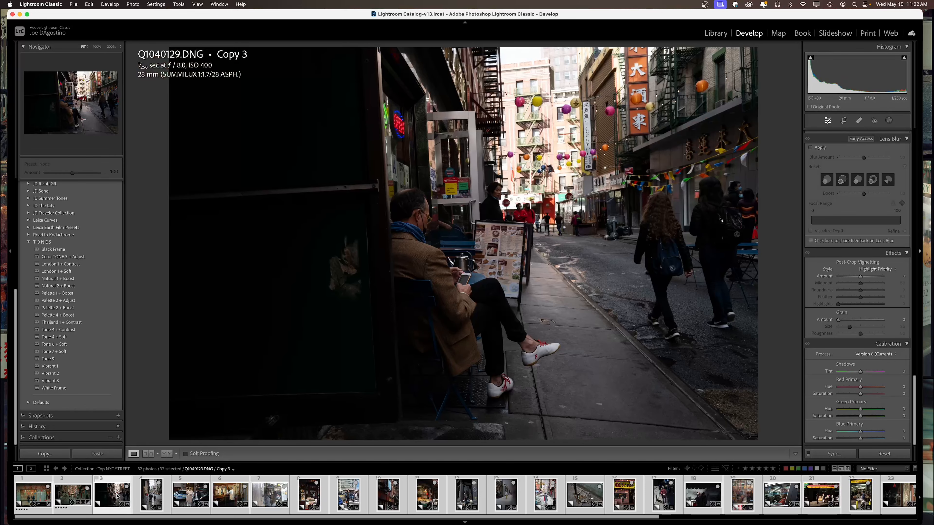
left_click(422, 239)
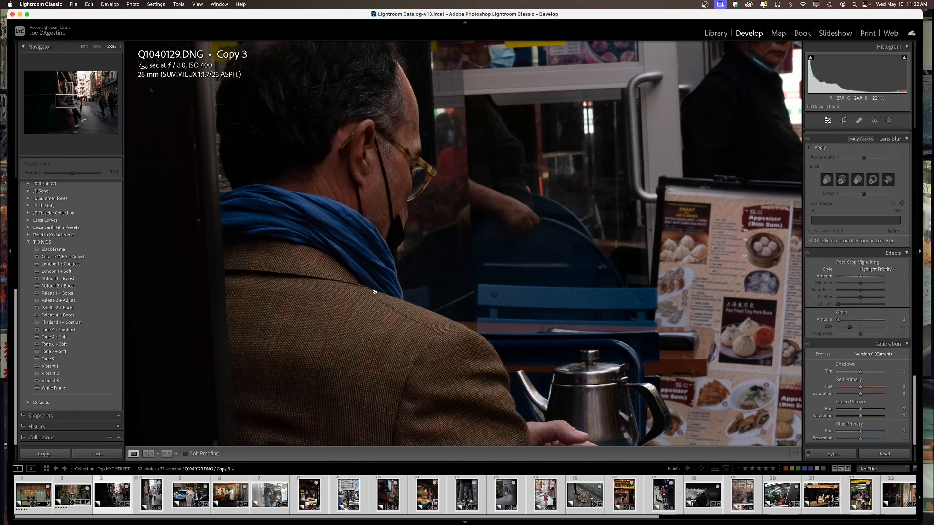
left_click_drag(375, 292, 312, 300)
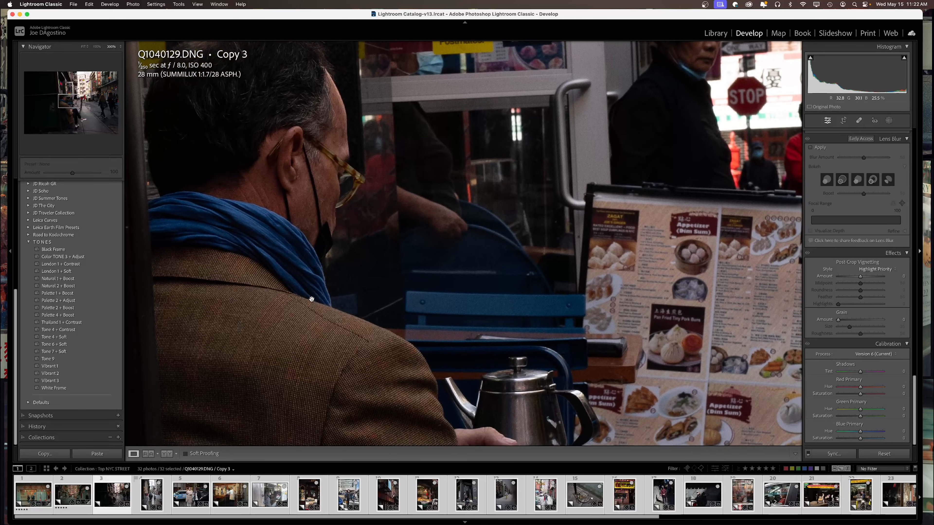
left_click_drag(441, 364, 357, 252)
left_click_drag(487, 330, 438, 311)
left_click_drag(412, 355, 444, 304)
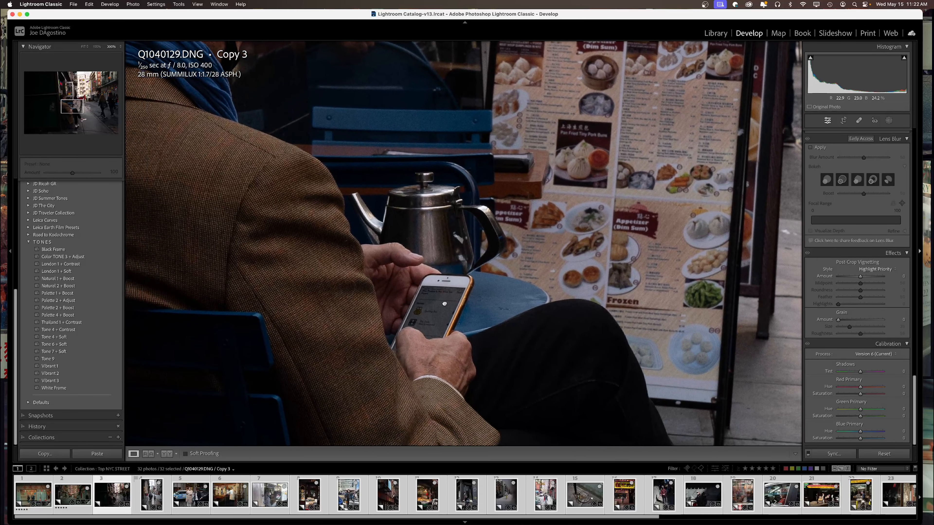
left_click_drag(353, 305, 355, 308)
left_click(354, 309)
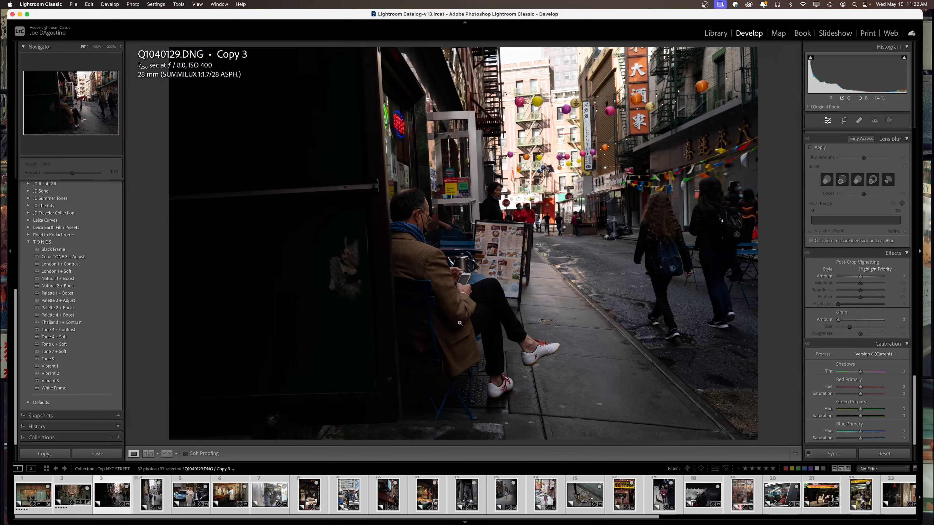
left_click(540, 377)
left_click_drag(541, 377, 531, 254)
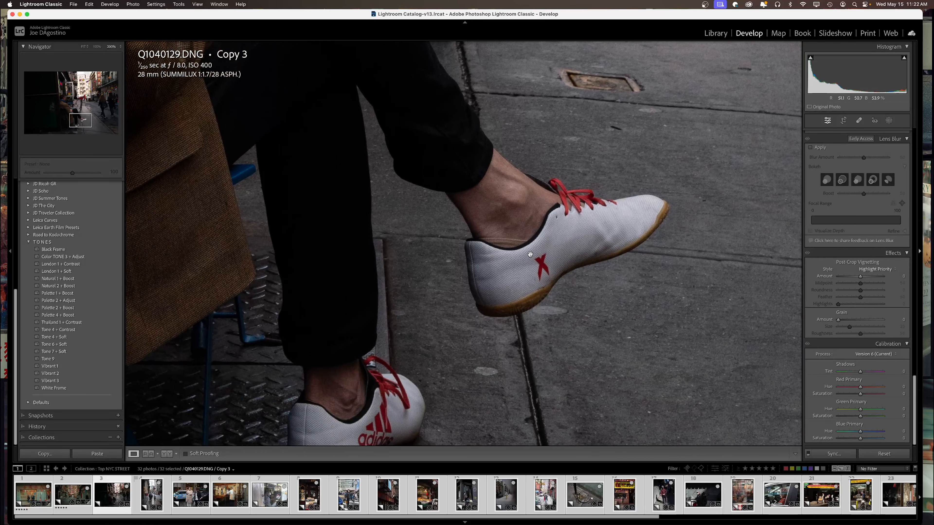
left_click(487, 268)
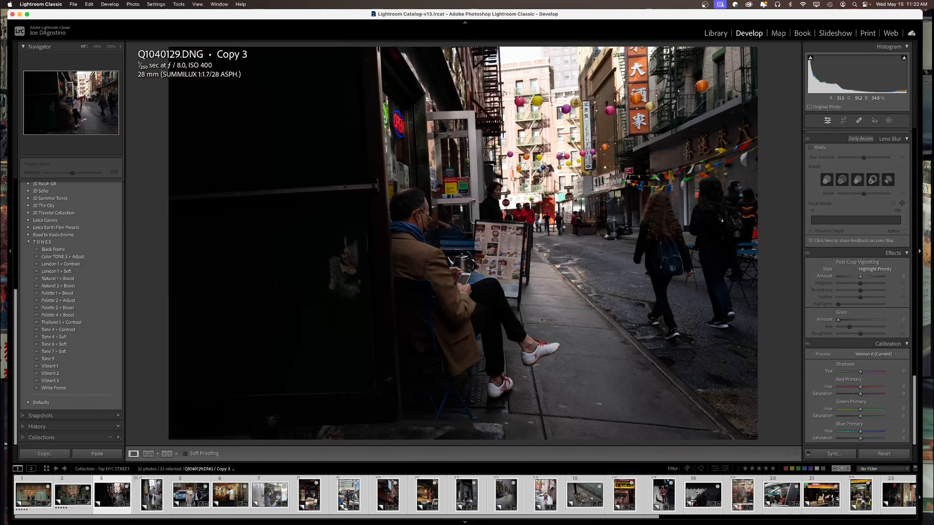
left_click(525, 299)
left_click(506, 286)
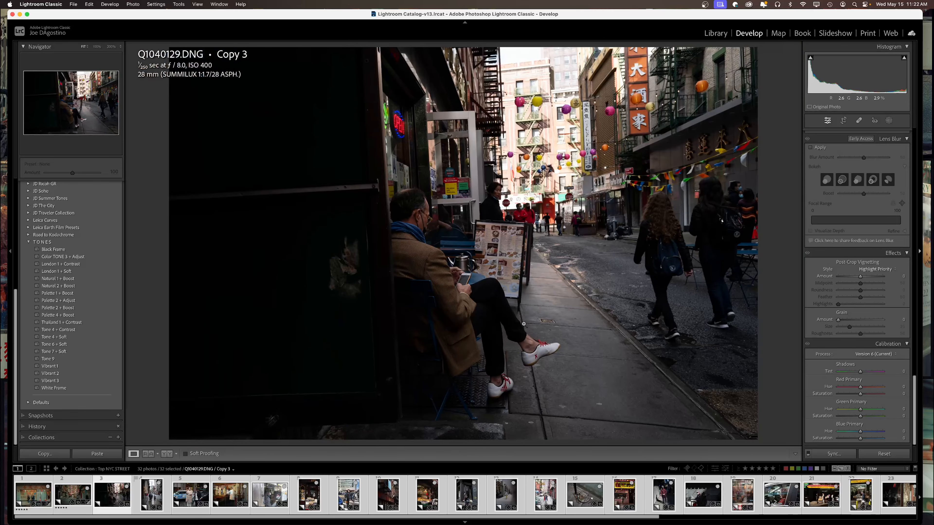
Crop the seated man photo to 16 x 9, keeping the sidewalk along its lower edge, and apply the crop
scroll(862, 199, "up", 3)
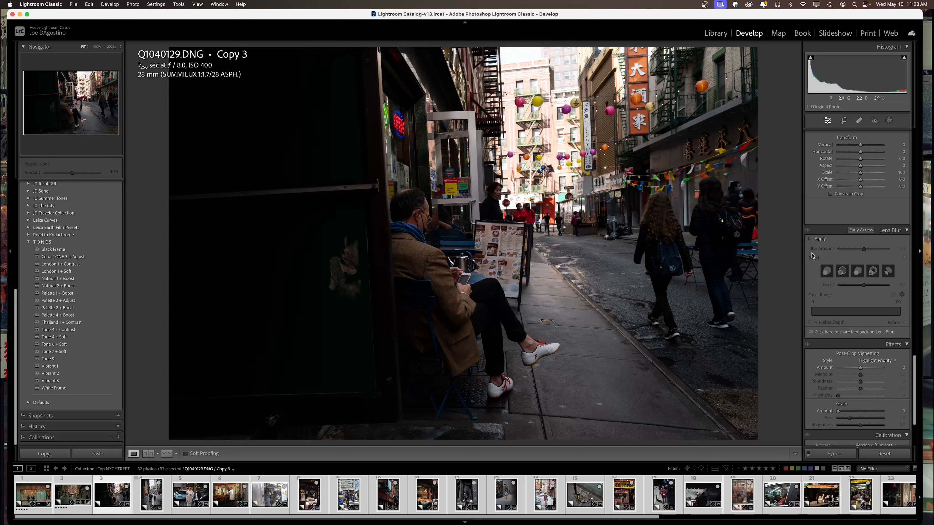
scroll(854, 260, "up", 10)
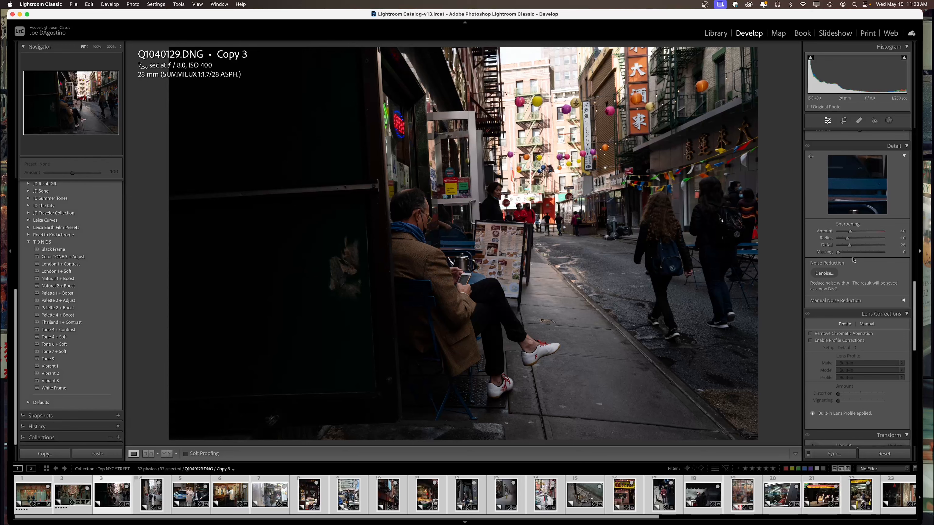
scroll(853, 259, "up", 15)
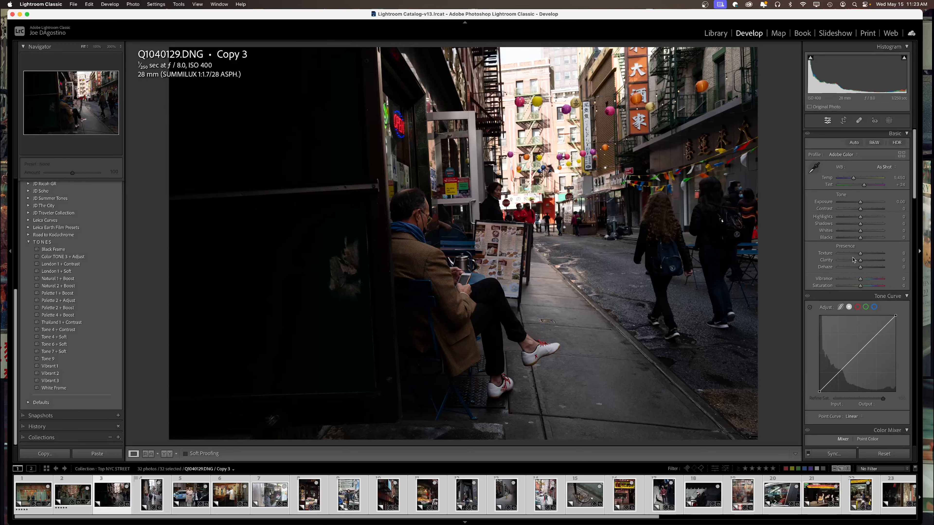
left_click(844, 121)
left_click(877, 150)
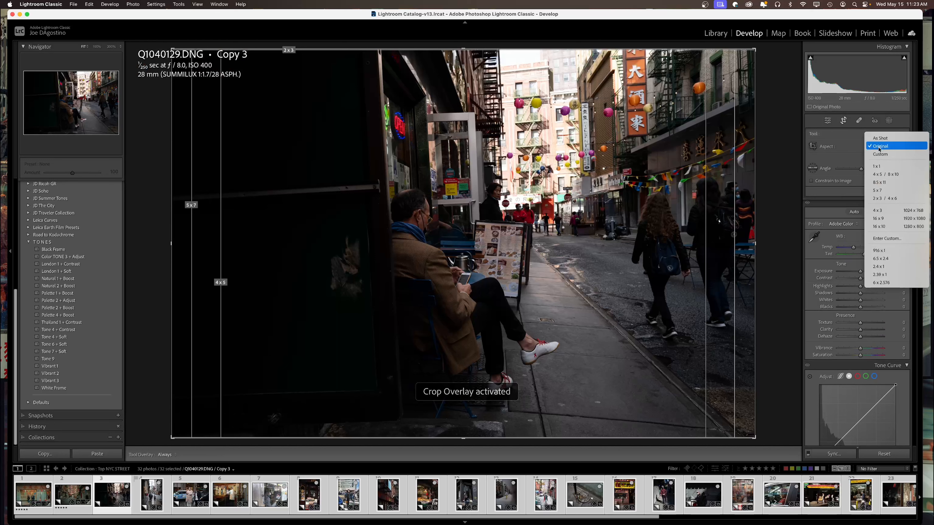
left_click(878, 220)
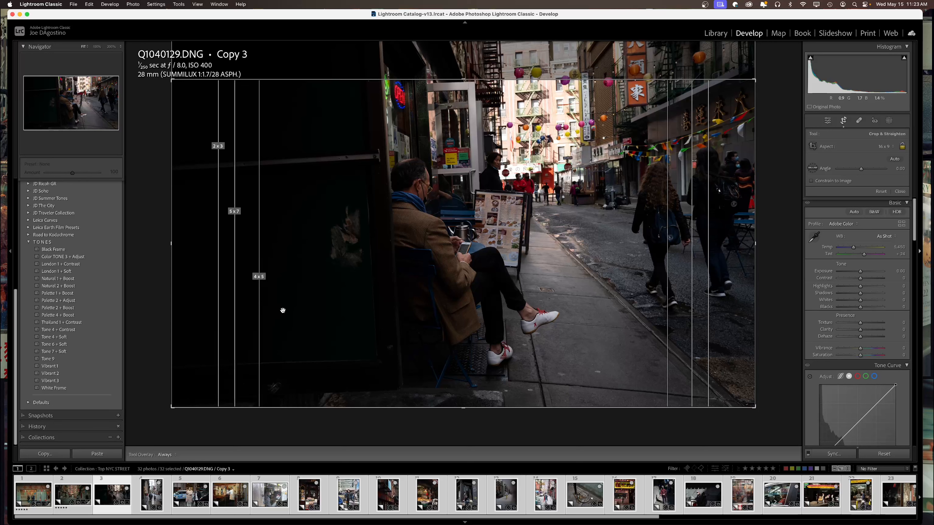
key("d")
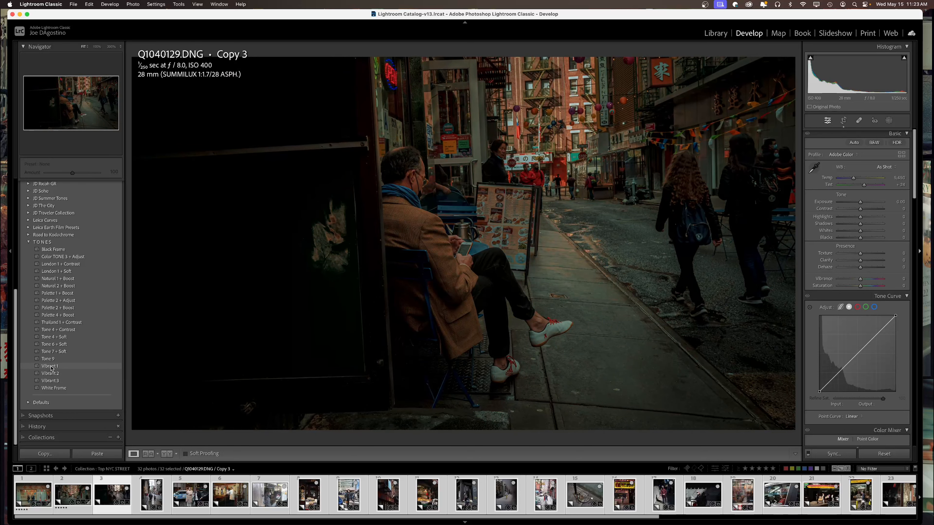
Apply the Vibrant 1 preset, raise exposure, reduce shadows, set whites to -41 and blacks to +10, and add the Black Frame preset
left_click(51, 368)
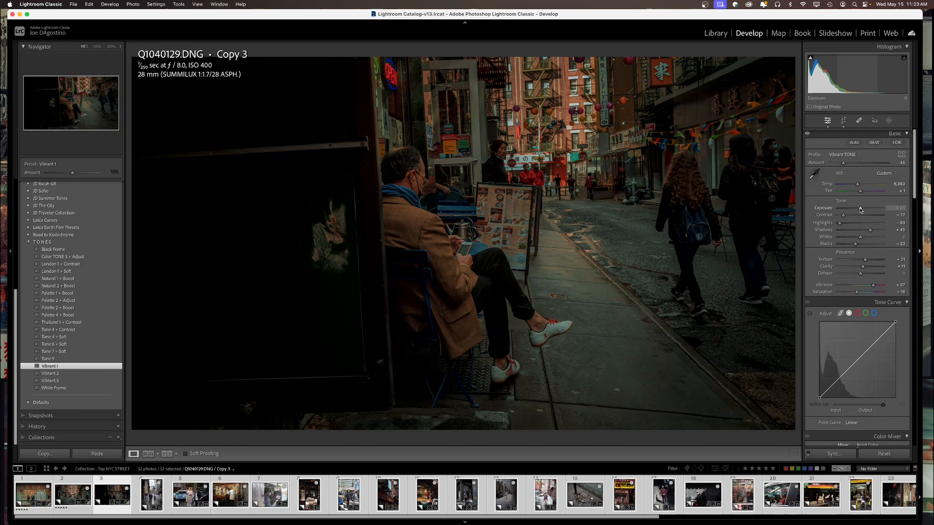
left_click_drag(860, 208, 866, 210)
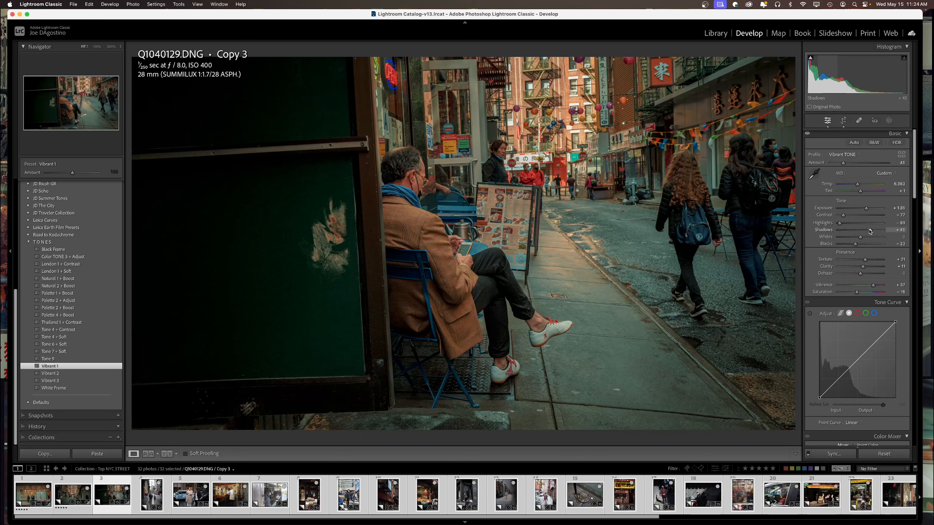
mouse_move(871, 230)
left_mouse_down()
mouse_move(852, 242)
mouse_move(867, 247)
left_mouse_up()
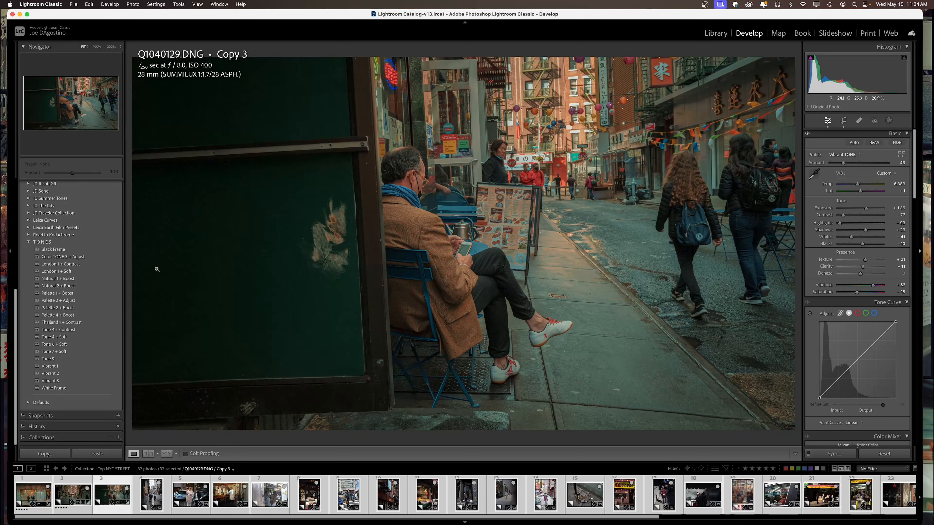
left_click(52, 249)
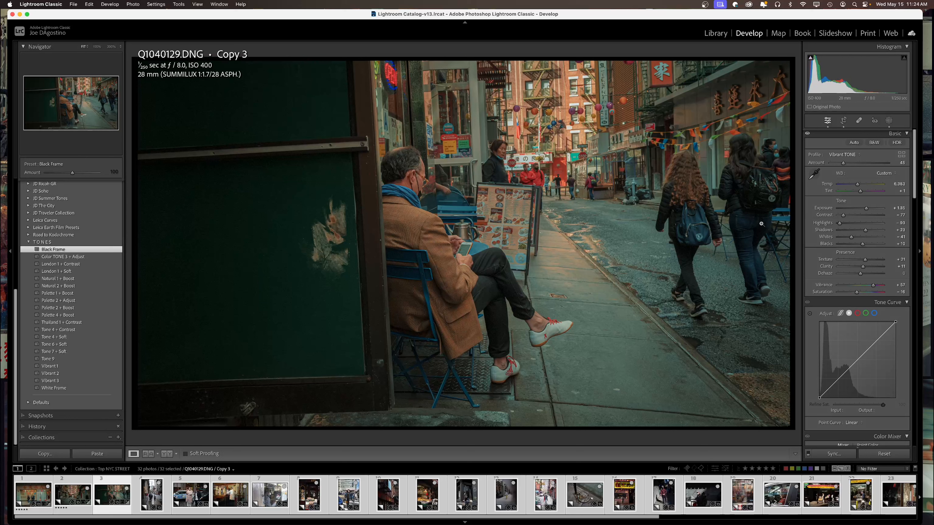
Preview the TONE profiles on the seated man photo in the Profile Browser, then close it keeping Vibrant TONE
left_click(846, 157)
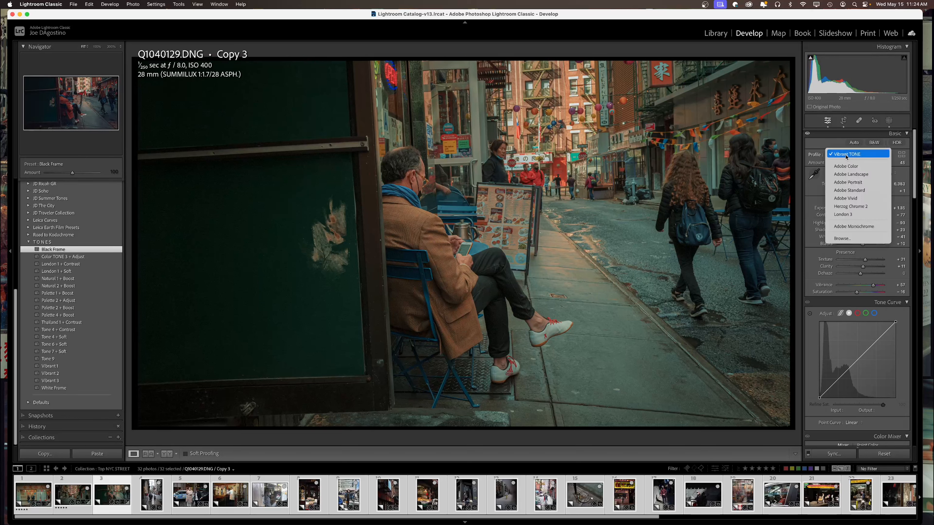
left_click(846, 157)
left_click(904, 158)
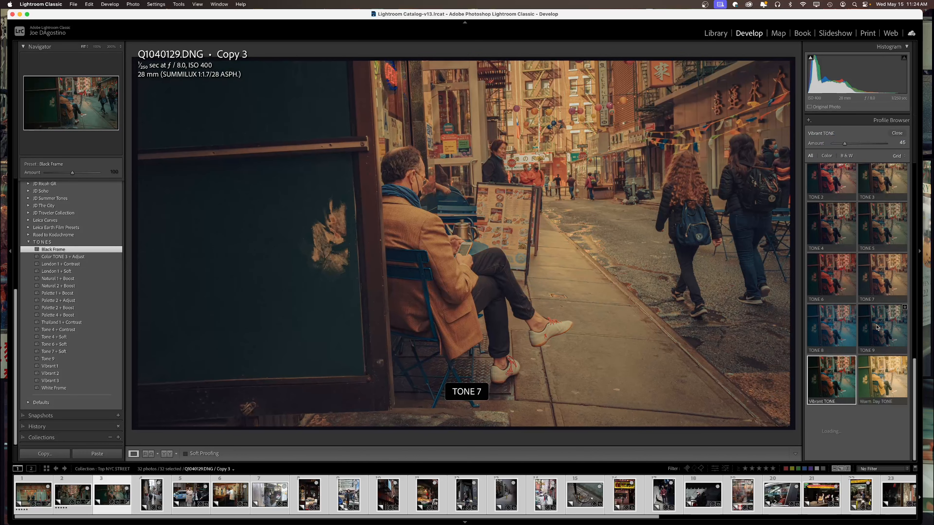
scroll(821, 395, "down", 2)
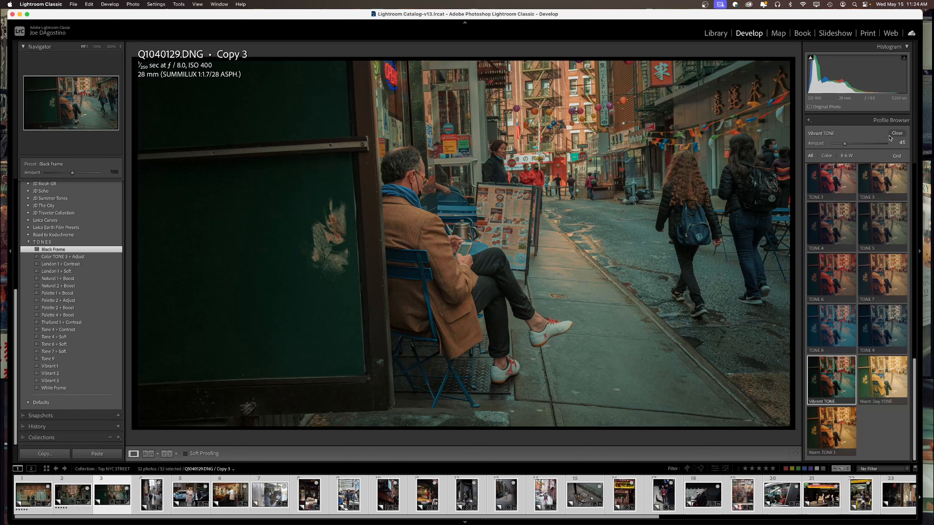
left_click(897, 133)
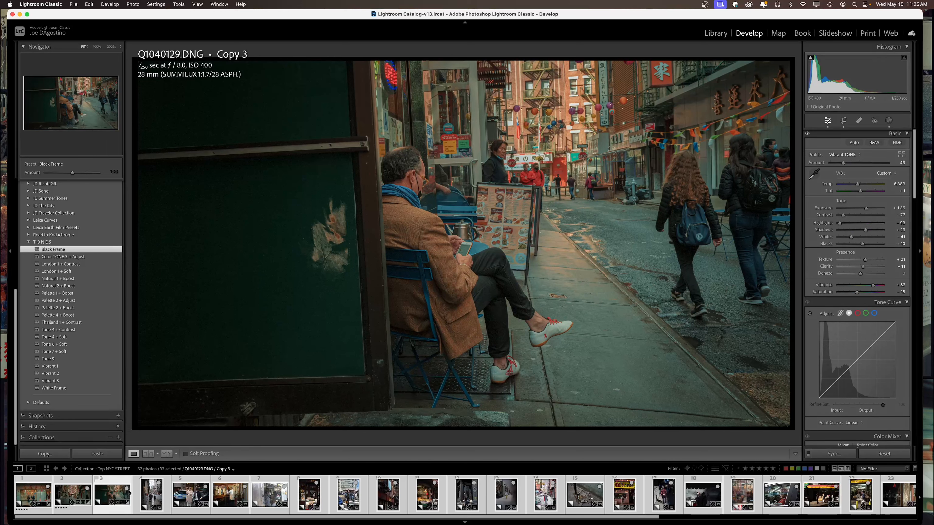
Open the fourth photo, trim its height by cropping away wet sidewalk along the lower edge, and apply the crop
left_click(151, 497)
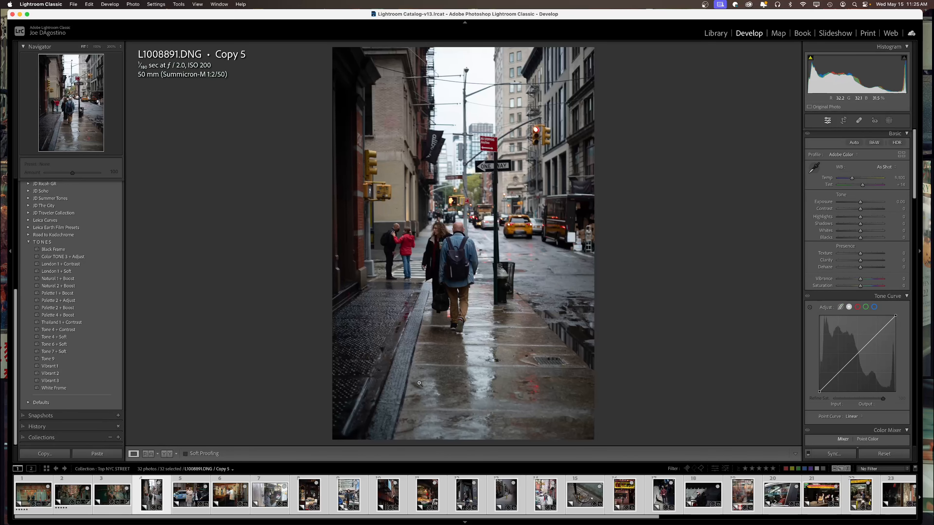
left_click(843, 121)
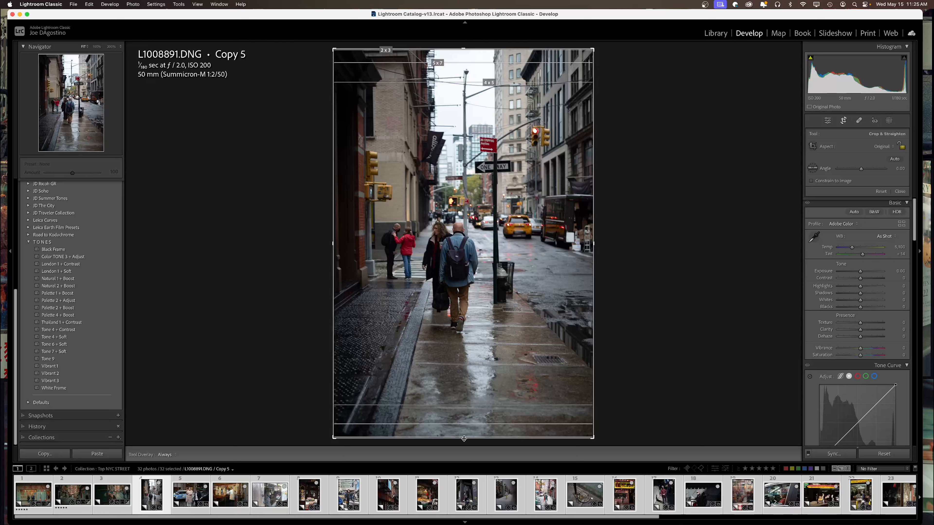
left_click_drag(464, 438, 468, 404)
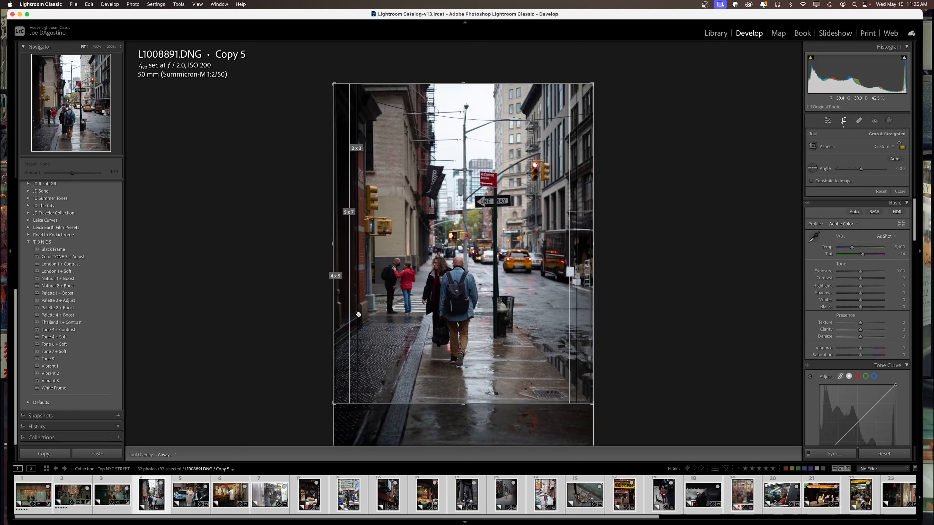
key("d")
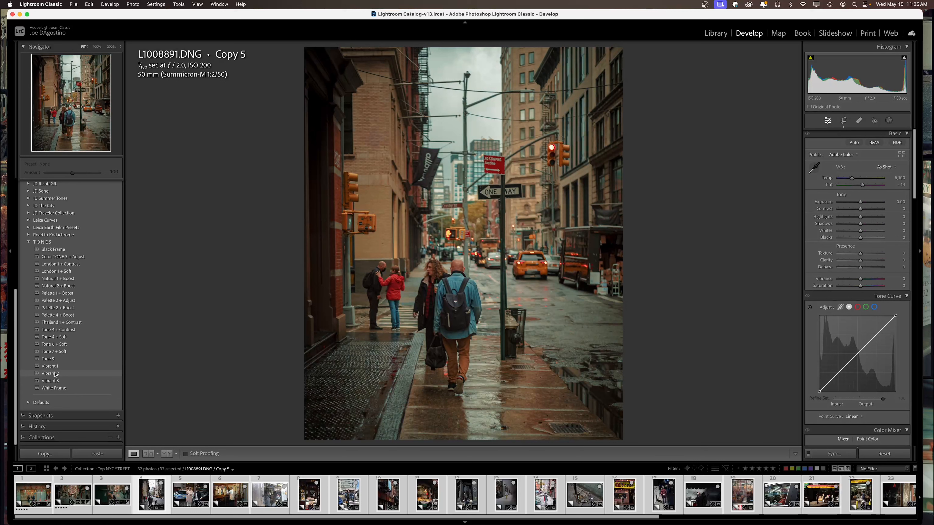
Apply the Vibrant 2 preset, cool the temperature, raise exposure to +0.65, raise contrast, set highlights to -100, and add the Black Frame preset
left_click(51, 374)
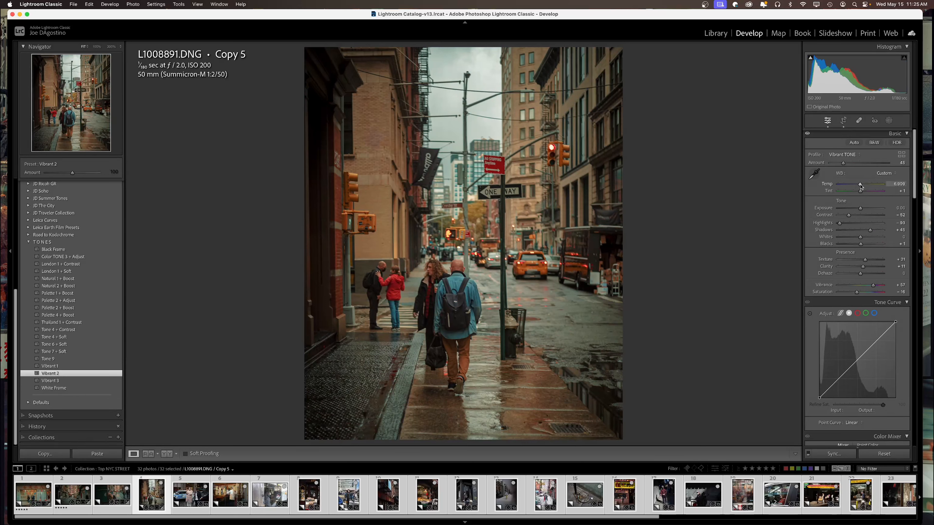
left_click_drag(860, 185, 858, 186)
mouse_move(861, 208)
left_mouse_down()
mouse_move(839, 224)
mouse_move(854, 218)
left_mouse_up()
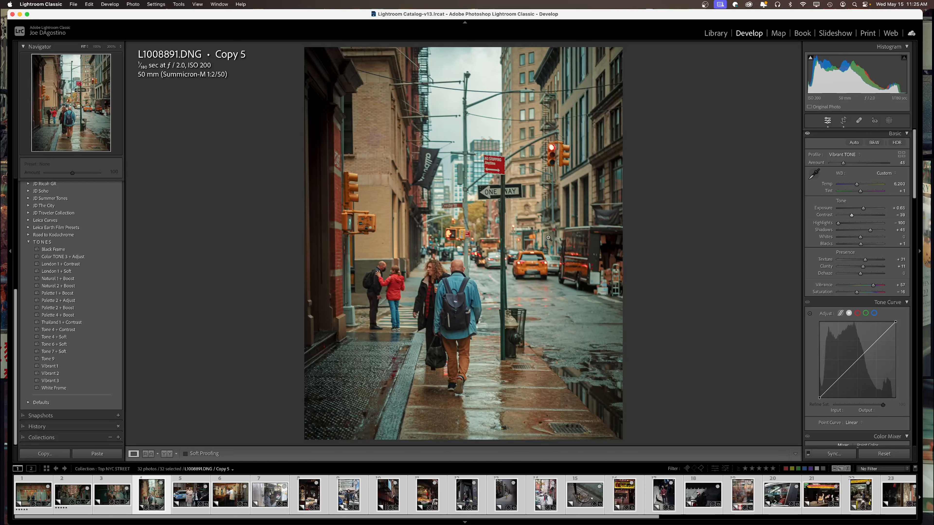
left_click(51, 250)
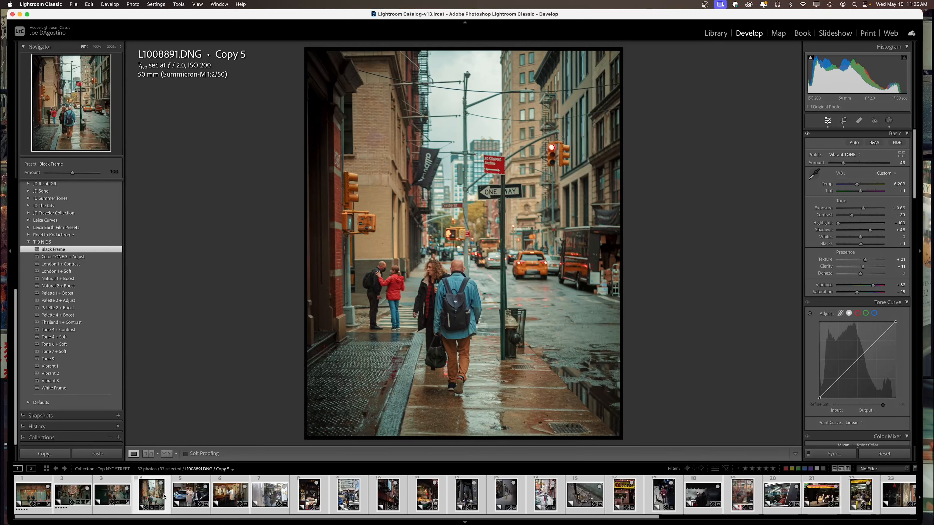
Open the fifth photo with the NYPD car, compare the Vibrant presets, apply Vibrant 1 and raise exposure to +0.60
left_click(186, 499)
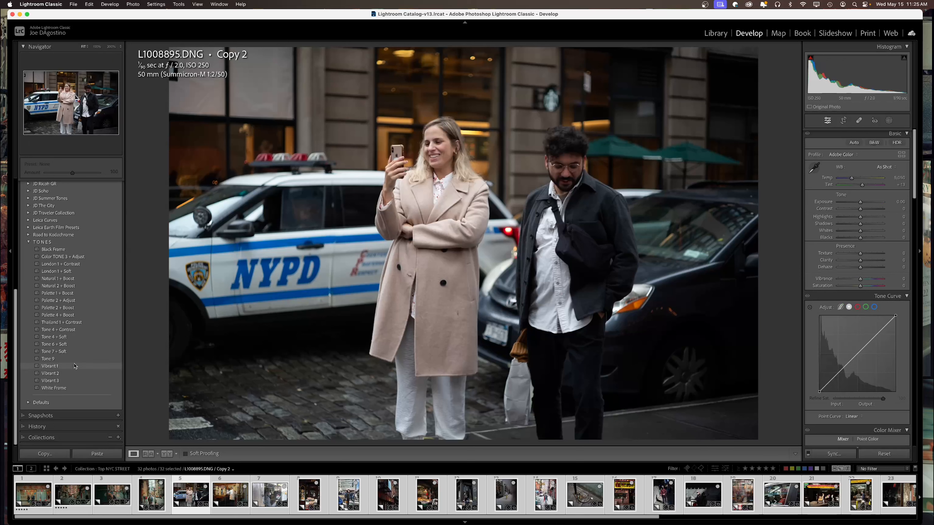
left_click(52, 369)
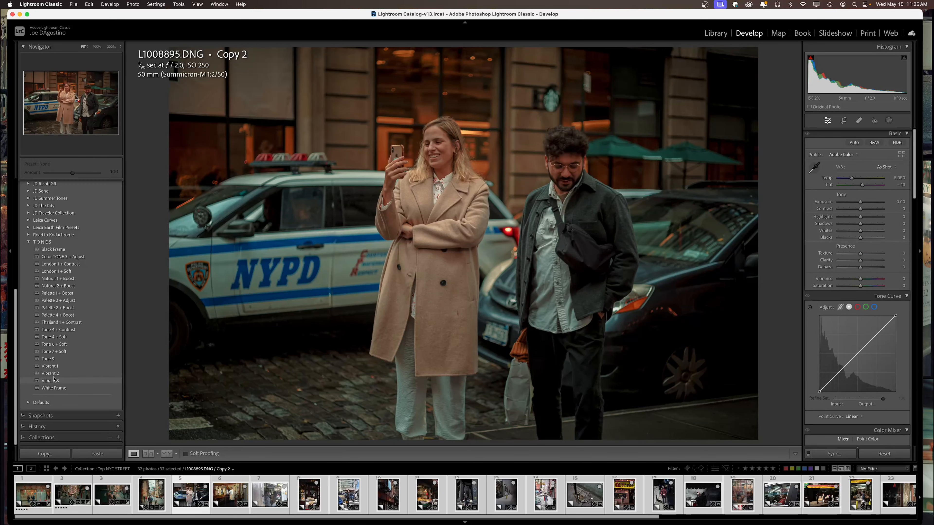
left_click(54, 380)
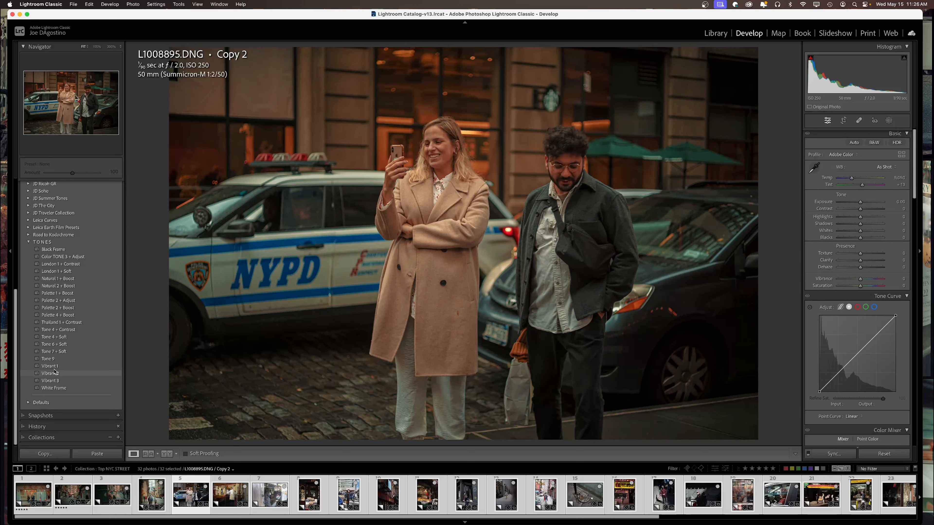
left_click(54, 368)
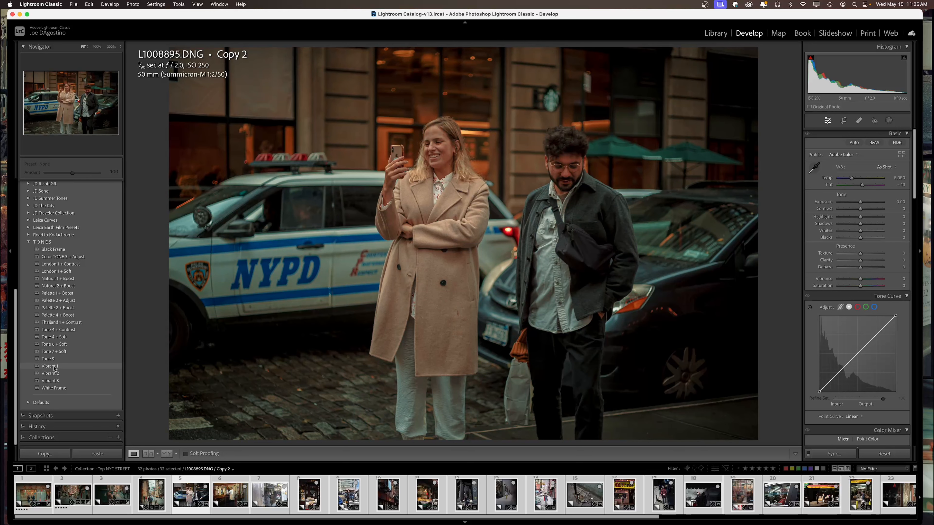
left_click(54, 368)
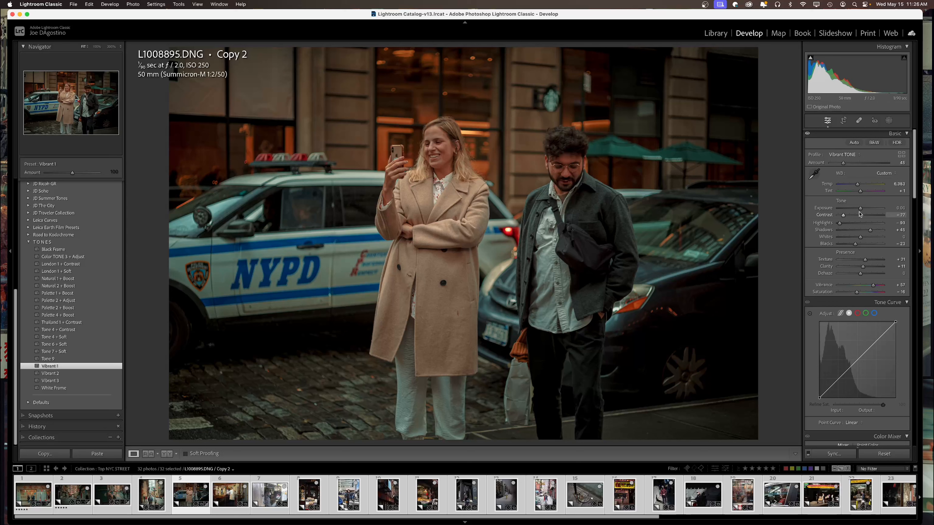
left_click_drag(860, 208, 865, 210)
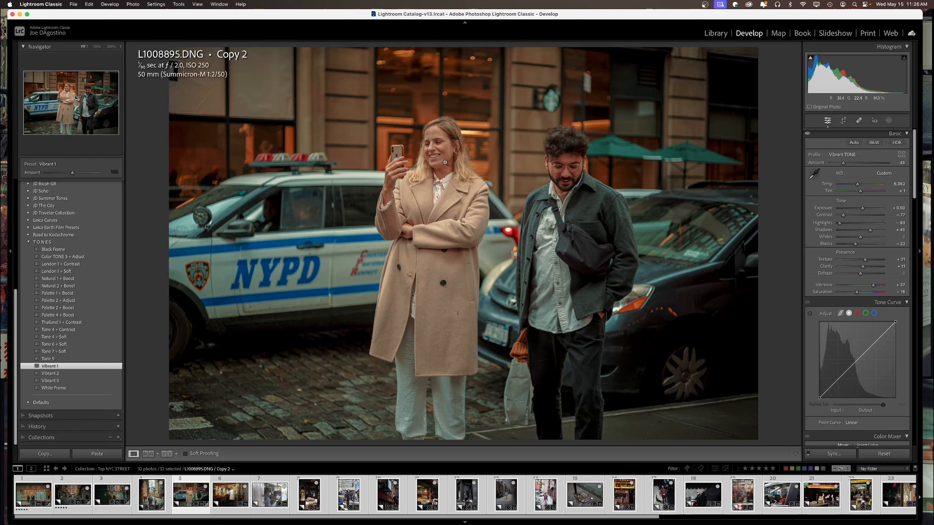
Examine the man, the smiling woman and the police car windows at high magnification, and add the Black Frame preset
left_click(566, 176)
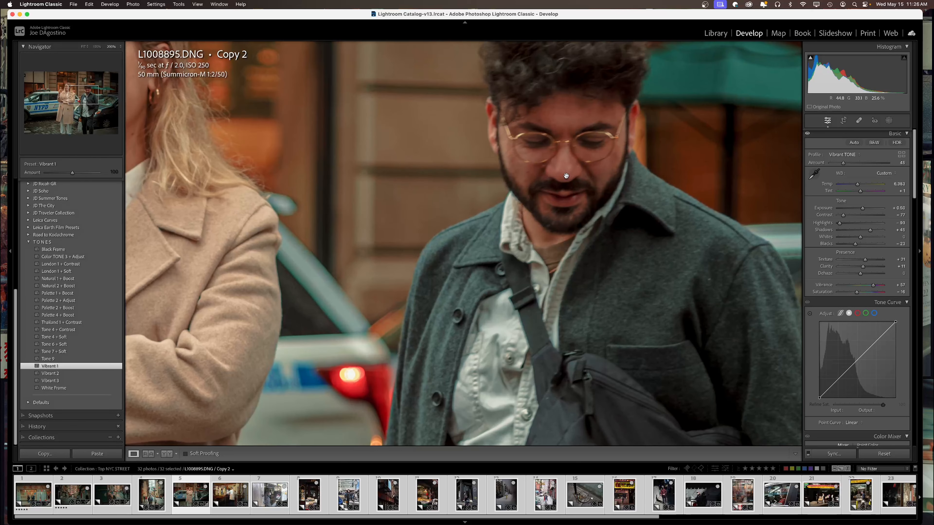
left_click(562, 157)
left_click(449, 155)
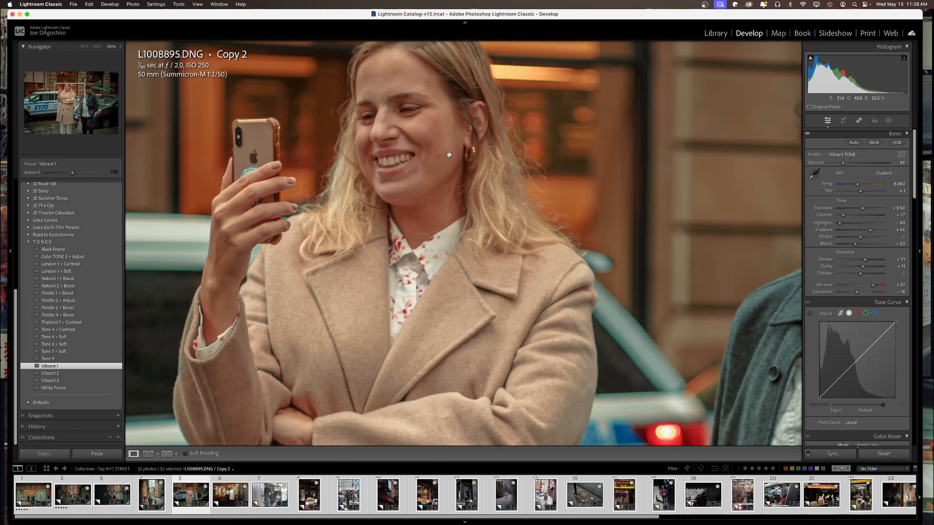
left_click(449, 155)
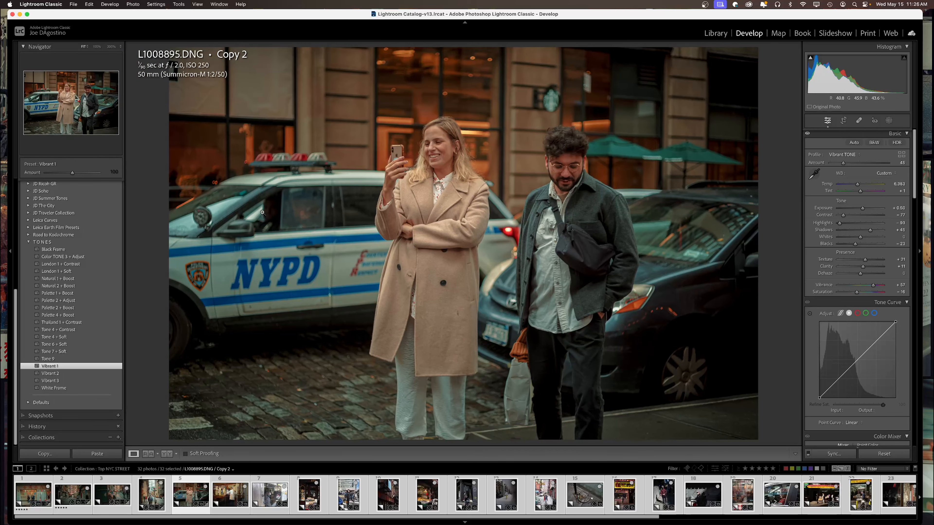
left_click(262, 213)
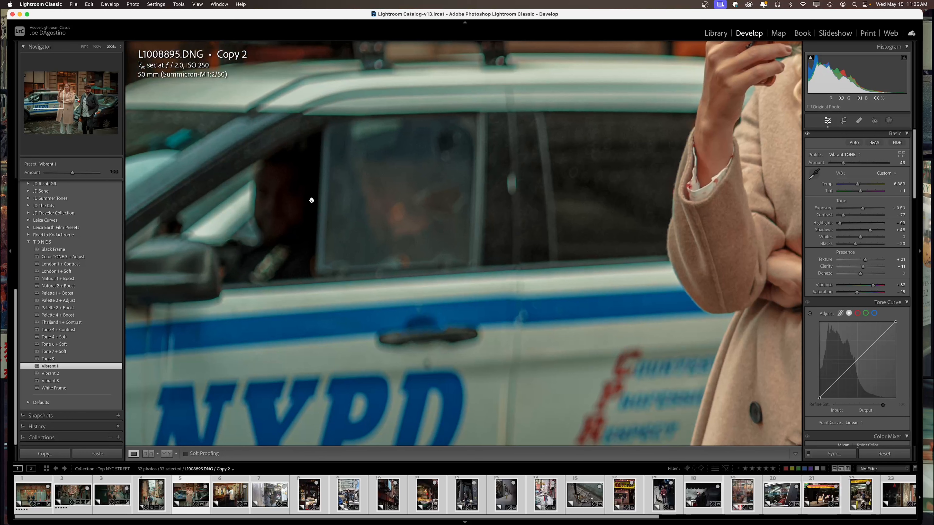
left_click(292, 202)
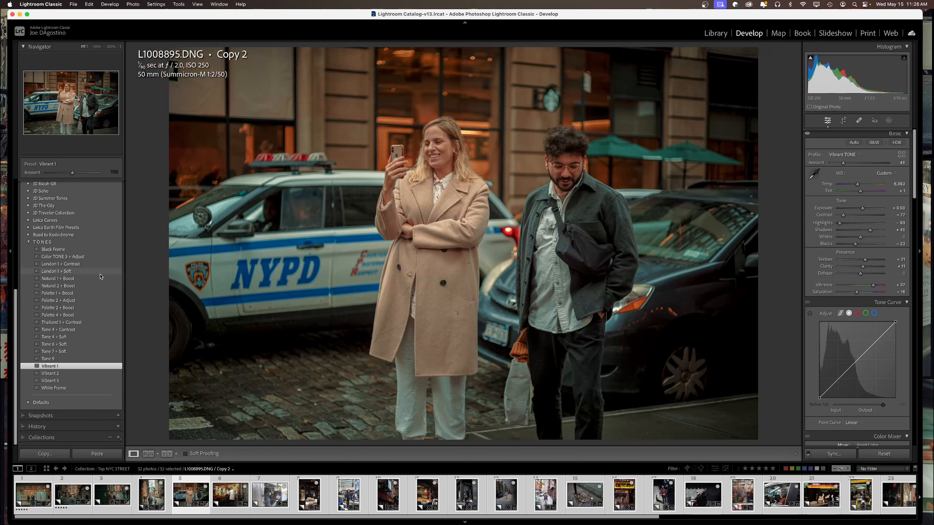
left_click(53, 250)
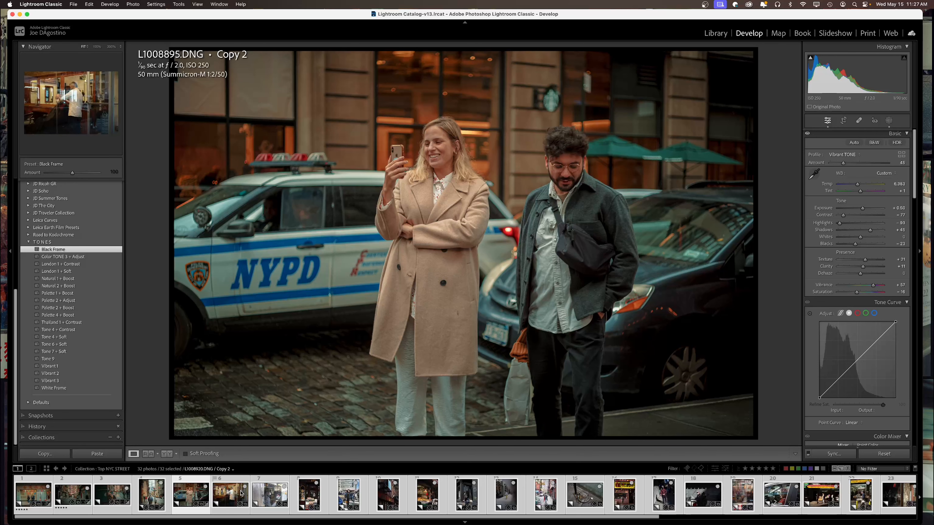
Open the sixth photo of the barbershop, crop away part of the doorway to a 4 x 5 shape, and apply the crop
left_click(231, 497)
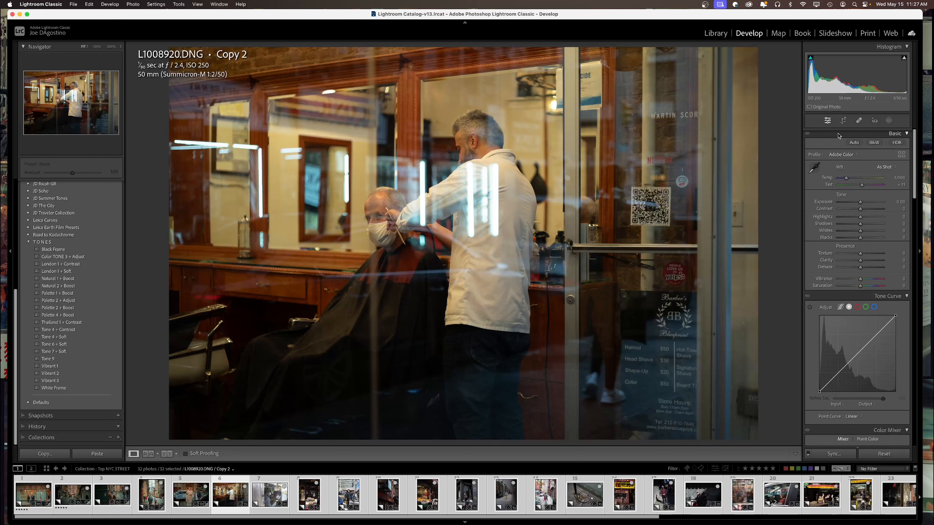
left_click(843, 121)
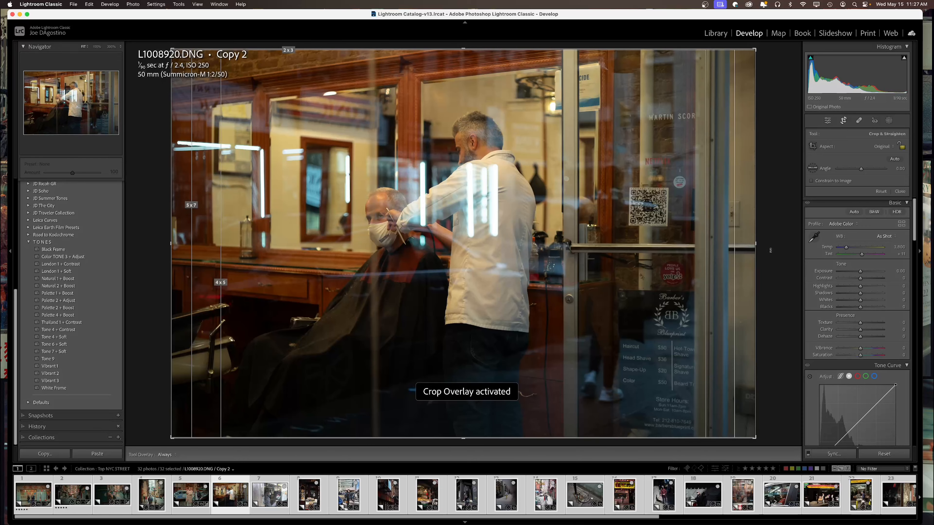
left_click_drag(762, 243, 703, 247)
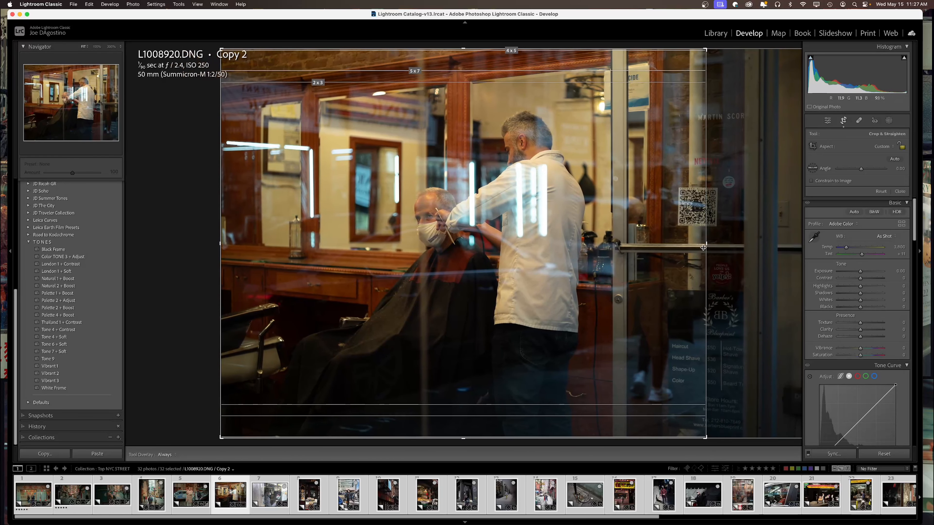
key("Return")
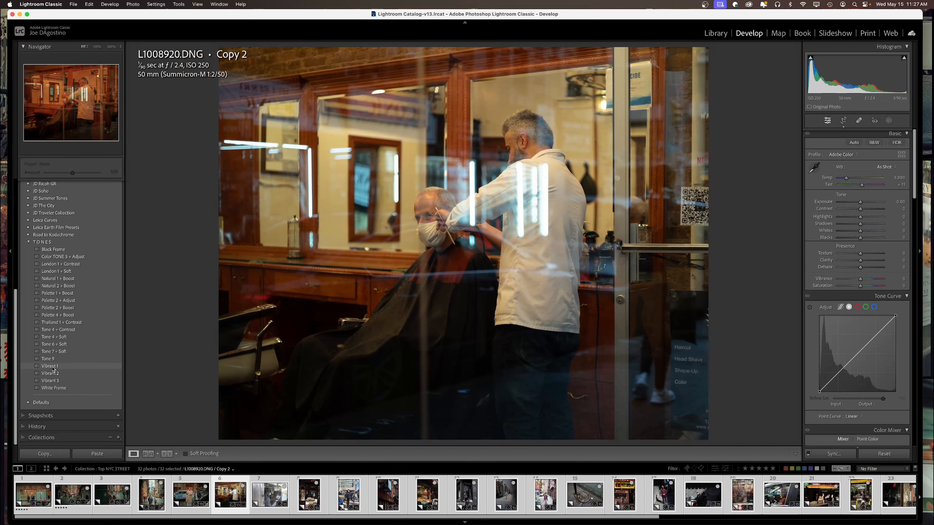
Apply the Vibrant 1 preset, sample white balance from the barber's white shirt, fine-tune temperature and tint, and raise exposure to +0.70
left_click(52, 374)
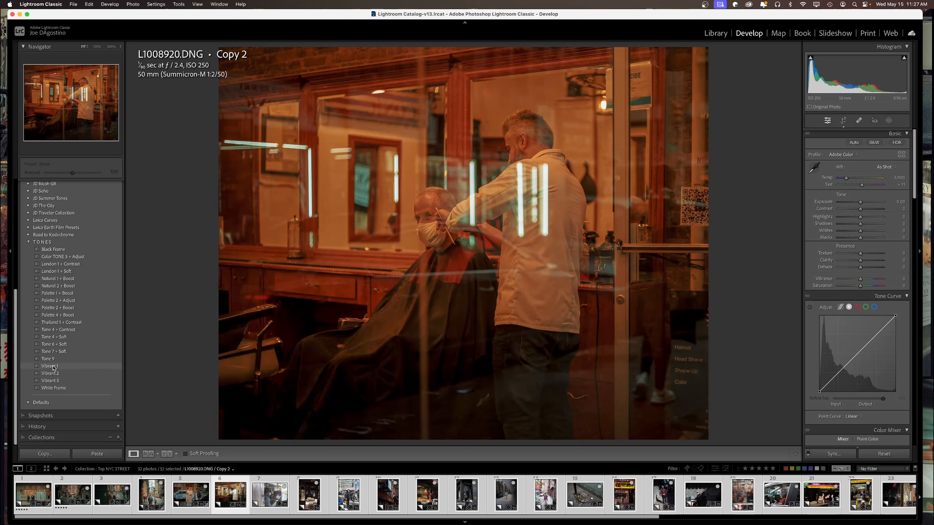
left_click(54, 367)
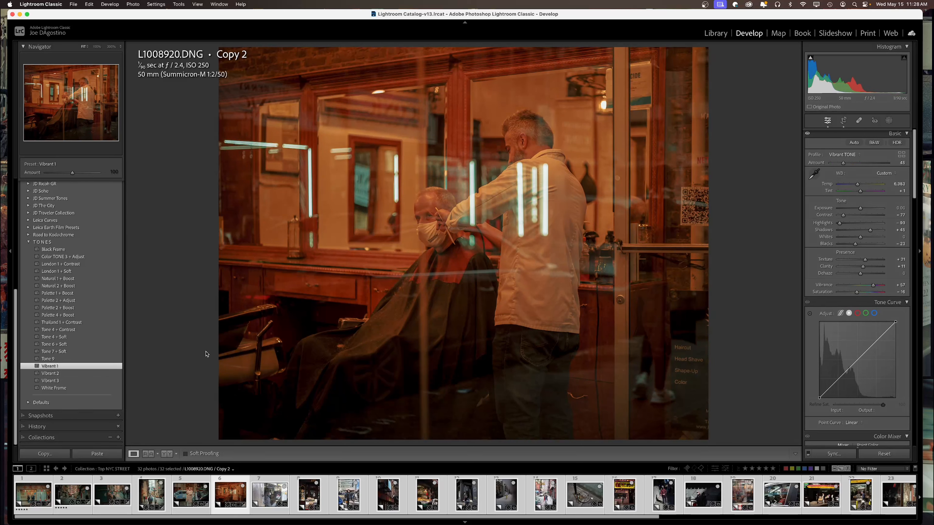
left_click(814, 173)
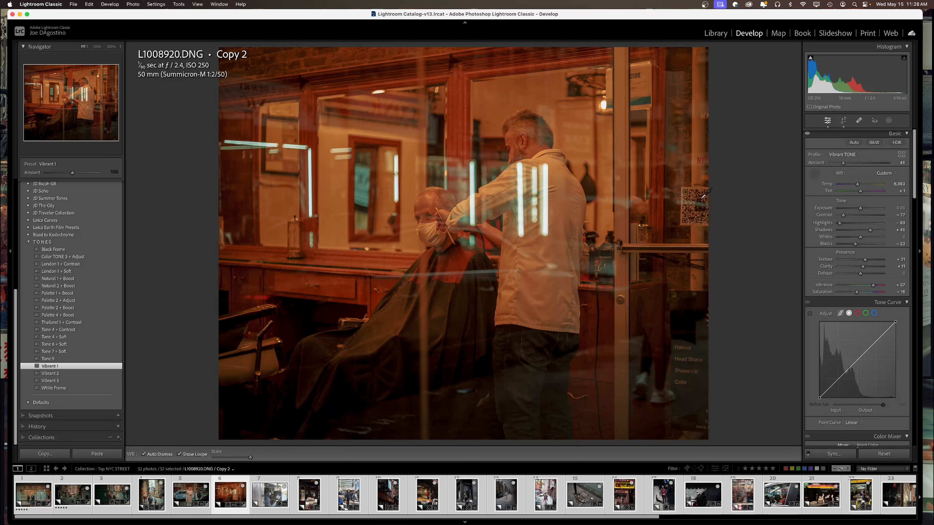
left_click(558, 213)
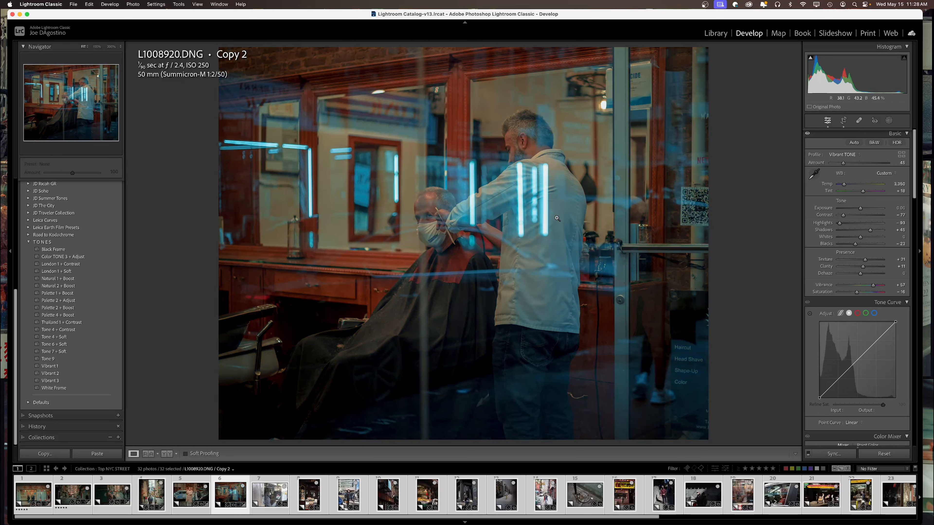
mouse_move(845, 185)
left_mouse_down()
mouse_move(864, 194)
mouse_move(863, 208)
mouse_move(845, 186)
left_mouse_up()
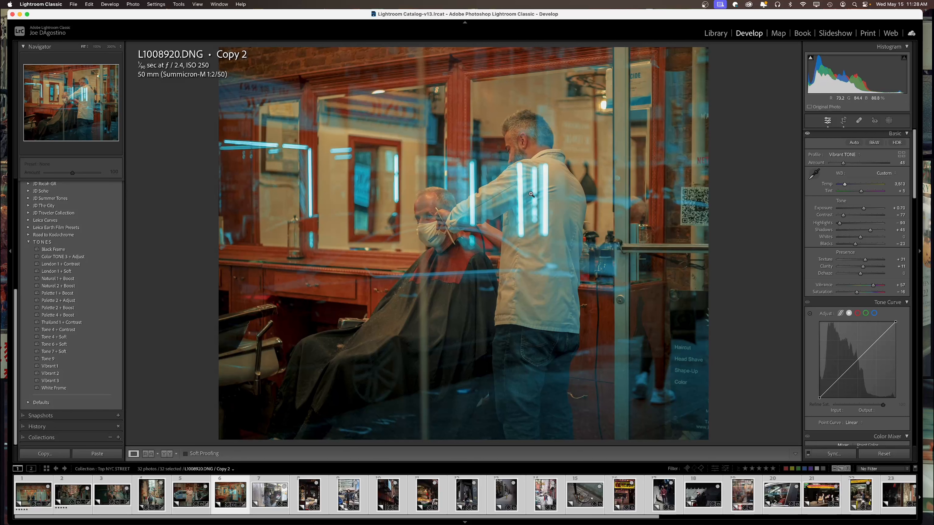
Check the barber's customer up close, reduce vibrance, lower contrast to -93 and raise the blacks
left_click(420, 216)
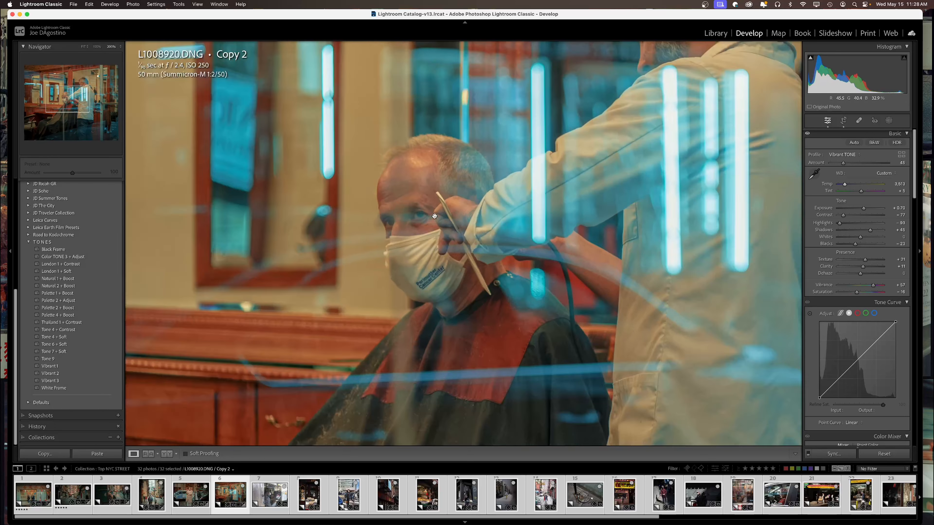
left_click(516, 227)
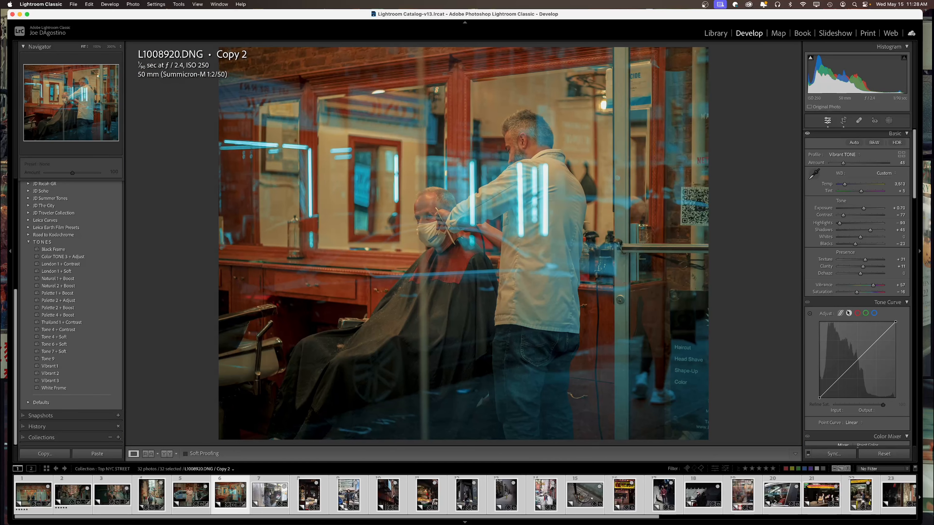
left_click_drag(873, 288, 863, 288)
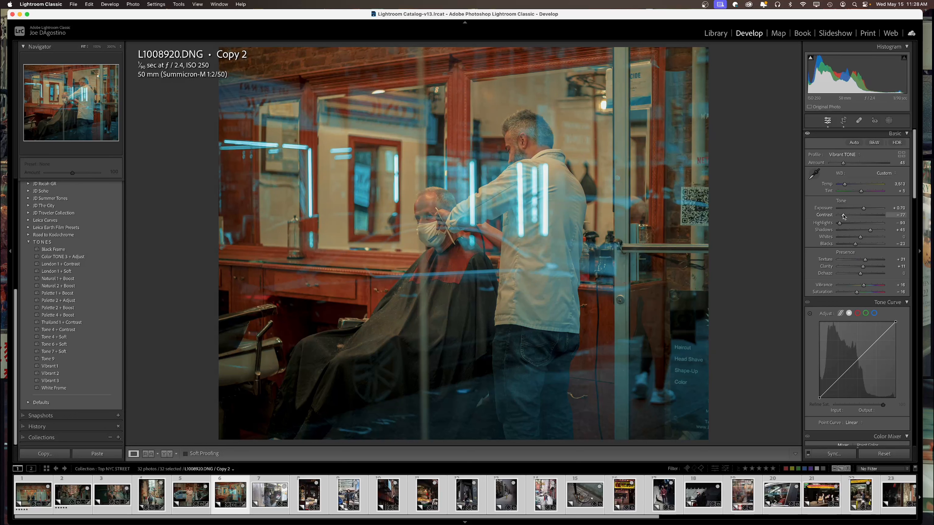
left_click_drag(843, 215, 840, 217)
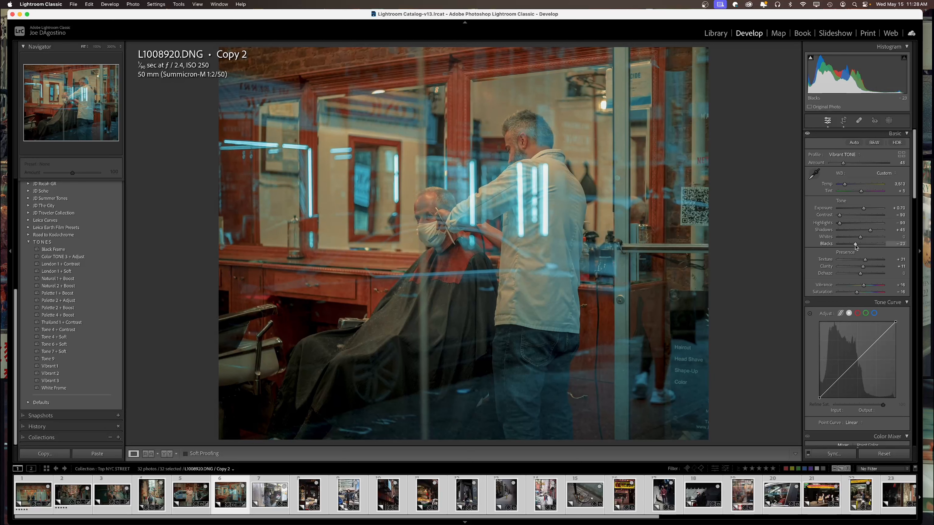
left_click_drag(855, 244, 861, 246)
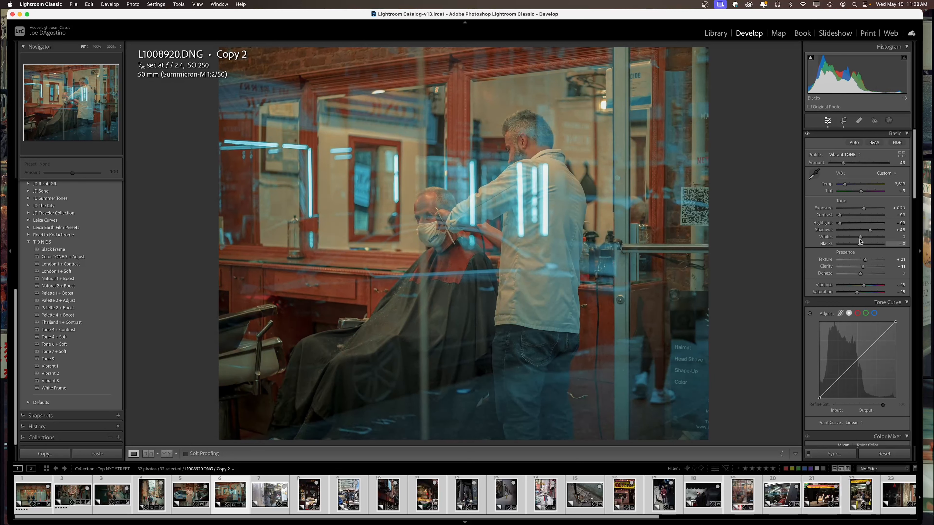
left_click_drag(846, 188, 860, 193)
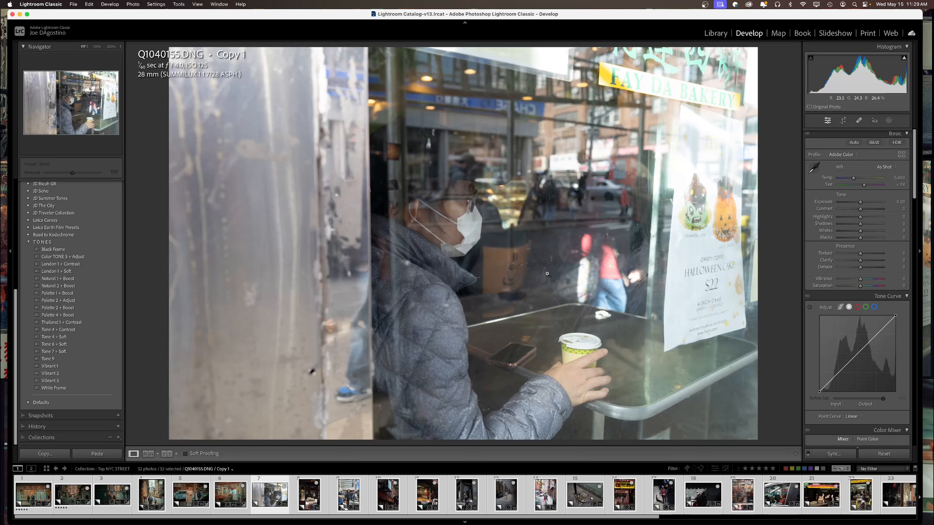
Check the bakery window photo up close, apply the Vibrant 3 preset, and lower exposure to -0.30
left_click(516, 275)
left_click(511, 273)
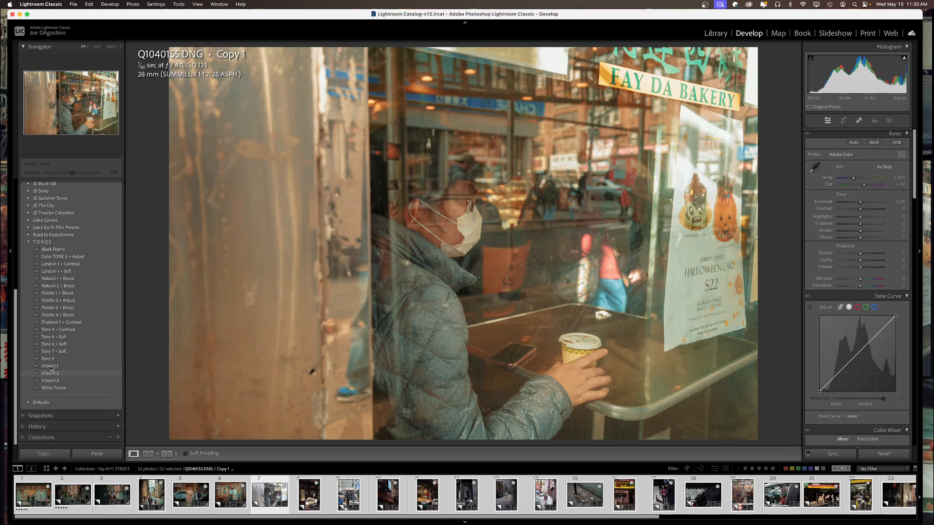
left_click(51, 381)
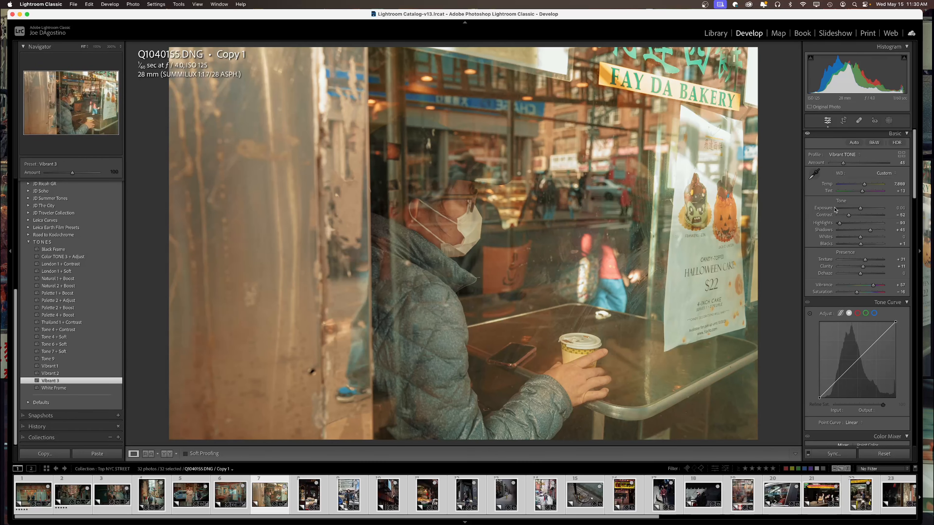
left_click_drag(861, 209, 860, 210)
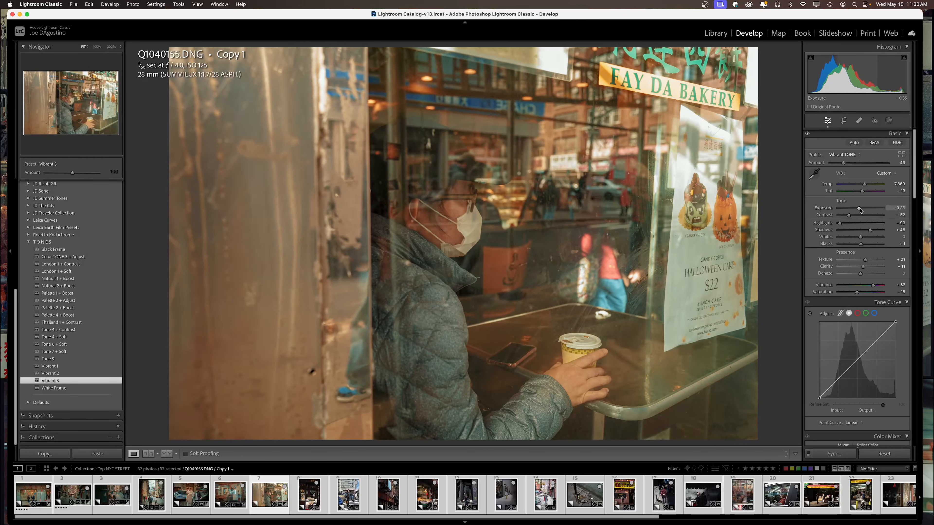
Crop away part of the Halloween poster side of the bakery photo to a 4 x 5 shape and apply the crop
left_click(844, 120)
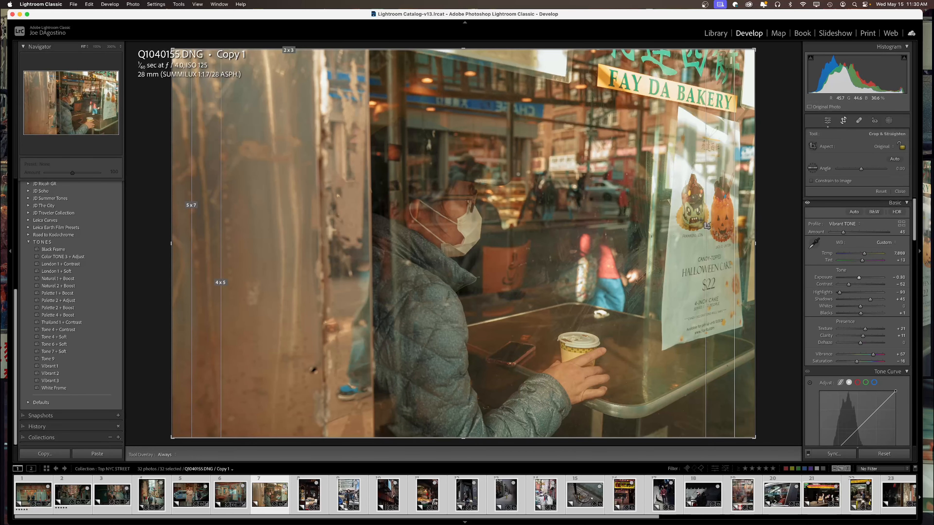
left_click_drag(755, 241, 707, 252)
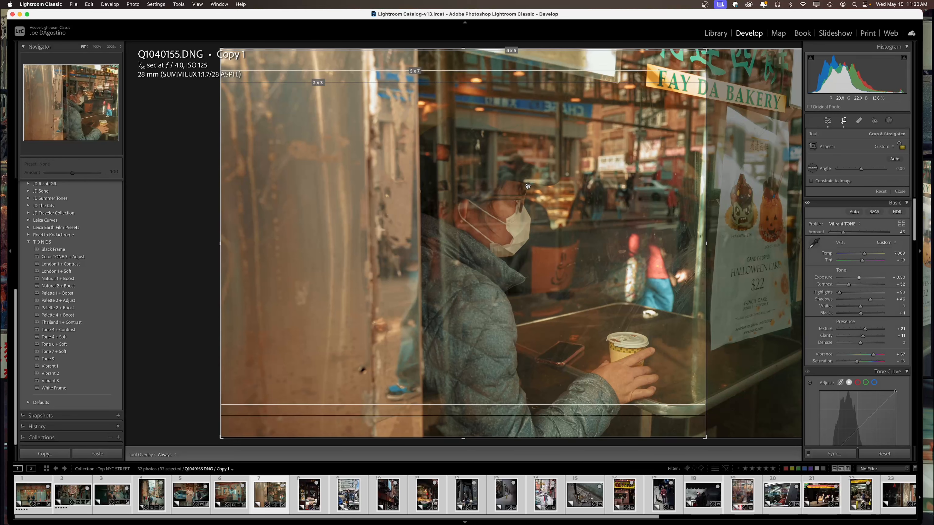
key("d")
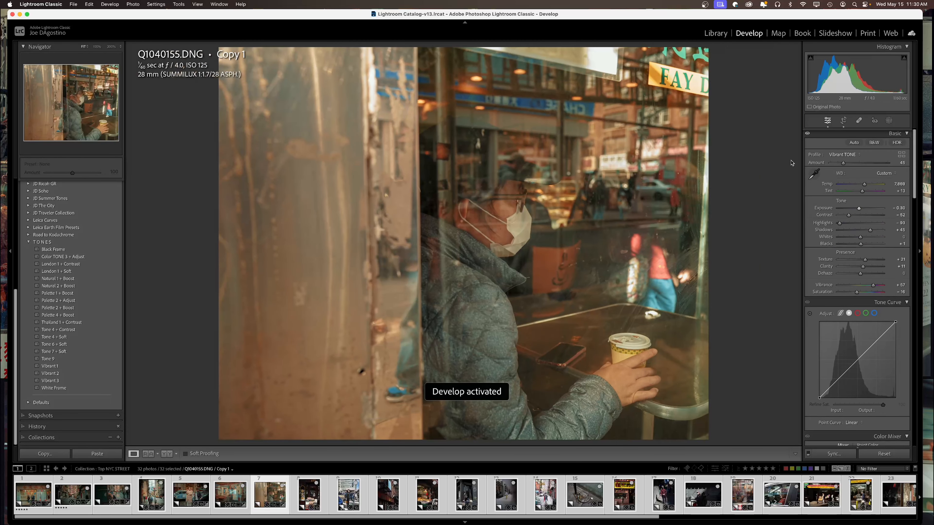
Raise the bakery photo's exposure to +0.20, lower blacks to -47, and cool the temperature to 7,127
left_click_drag(860, 209, 861, 208)
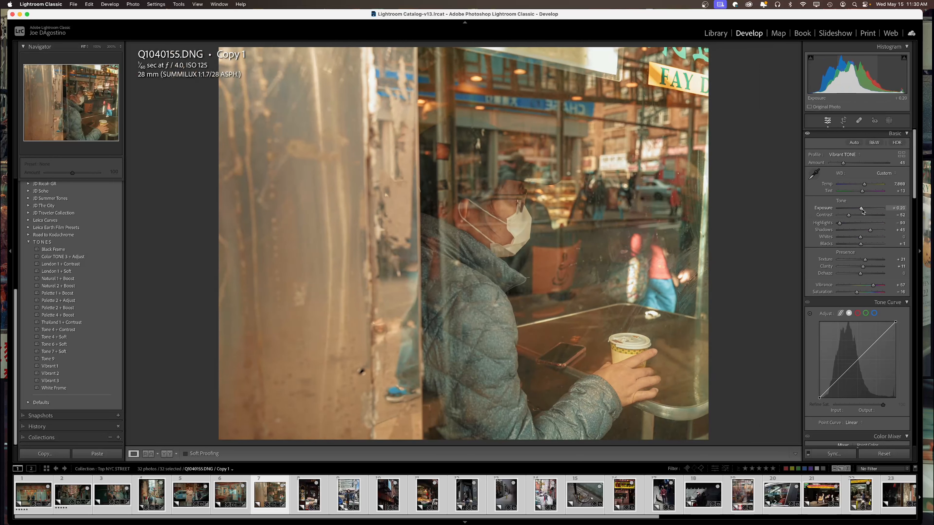
left_click_drag(861, 243, 851, 247)
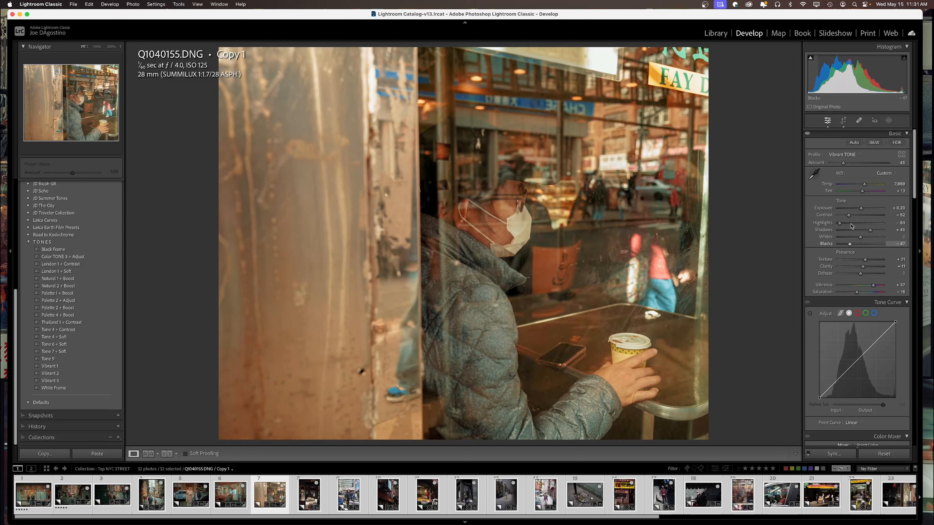
left_click_drag(864, 185, 861, 186)
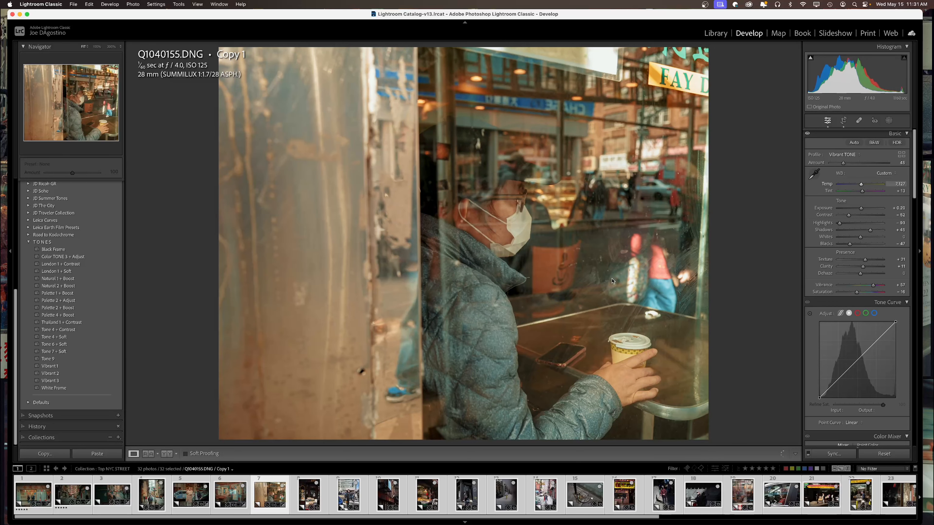
Add the Black Frame preset to the bakery photo and rate it five stars
left_click(66, 250)
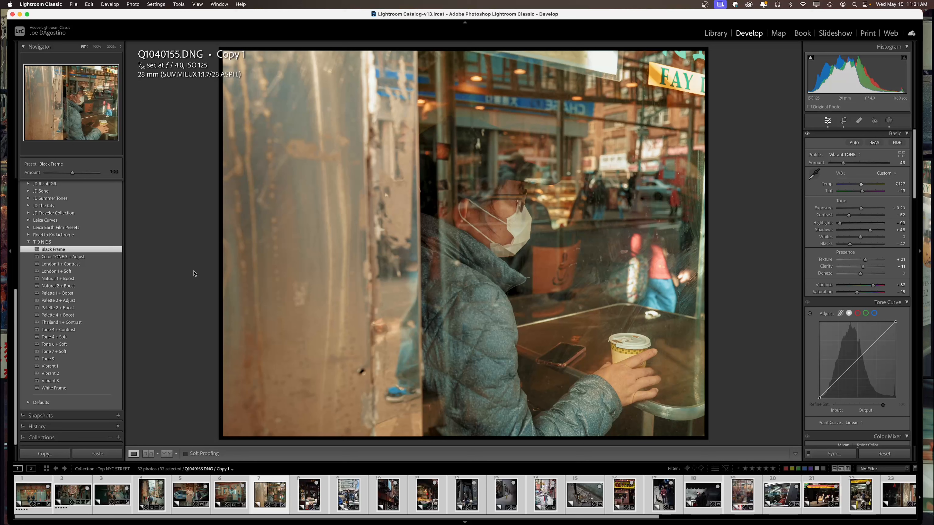
key("5")
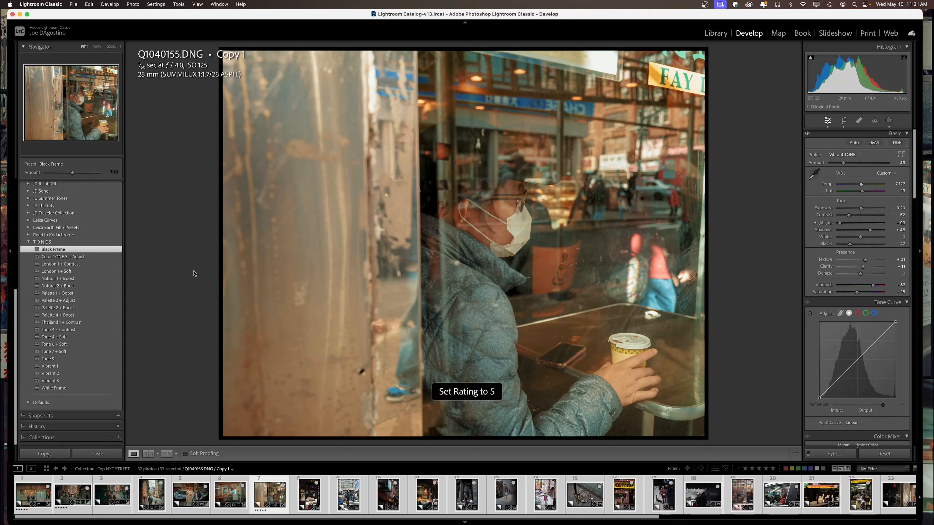
Open the eighth photo of the BAR storefront, auto-straighten it with the Original aspect ratio, and apply the crop
left_click(305, 497)
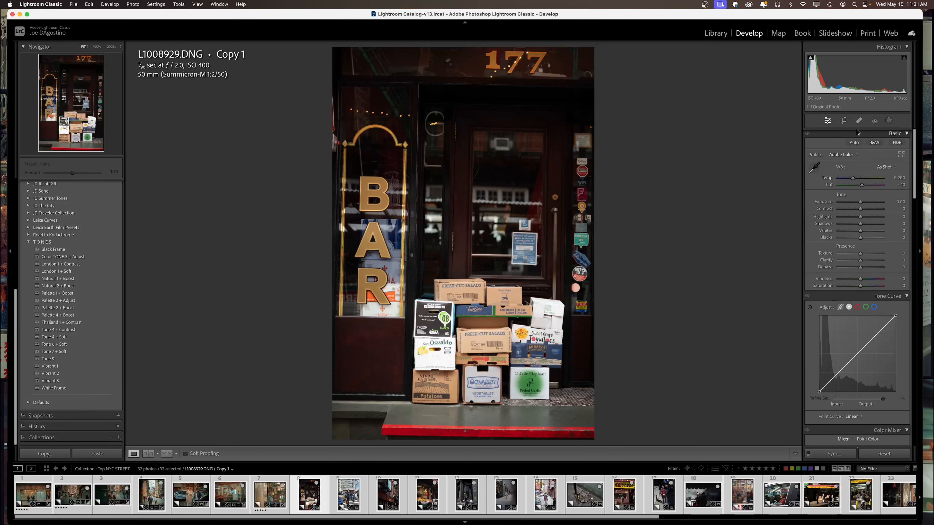
left_click(844, 121)
left_click(884, 149)
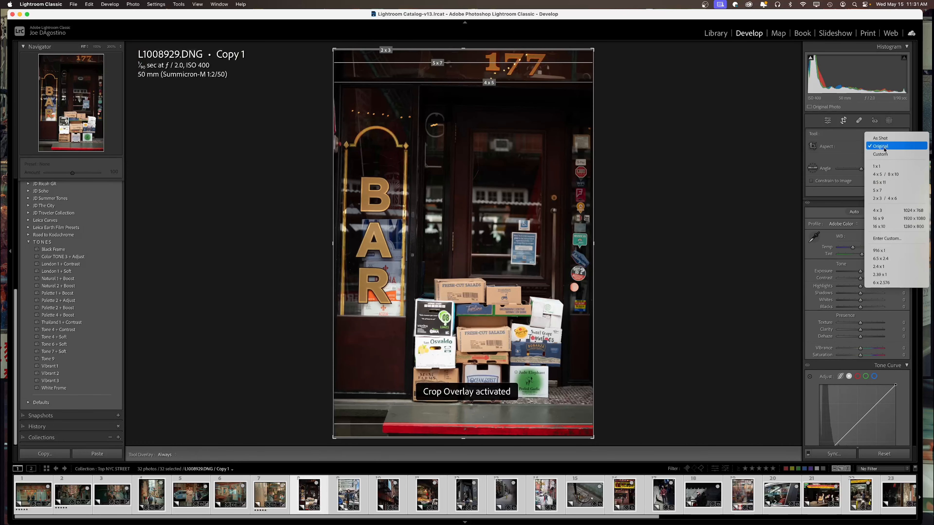
left_click(885, 149)
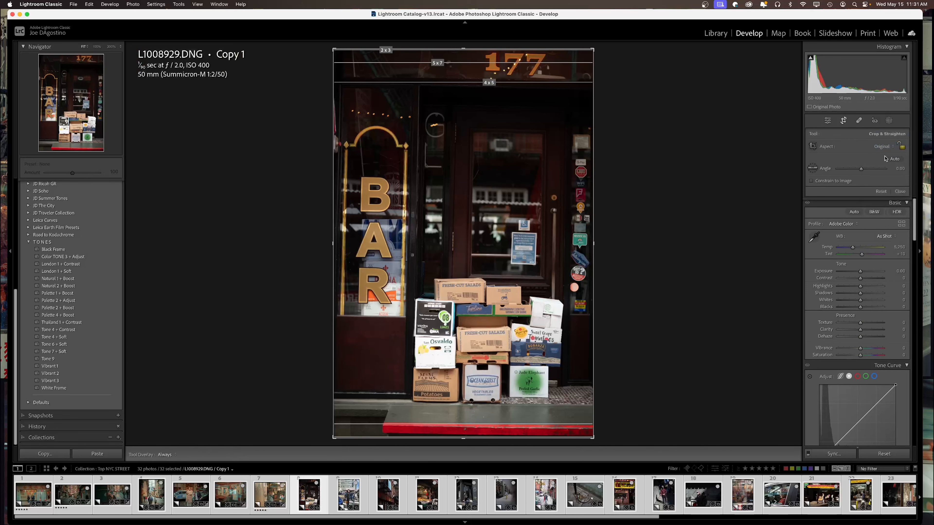
left_click(894, 160)
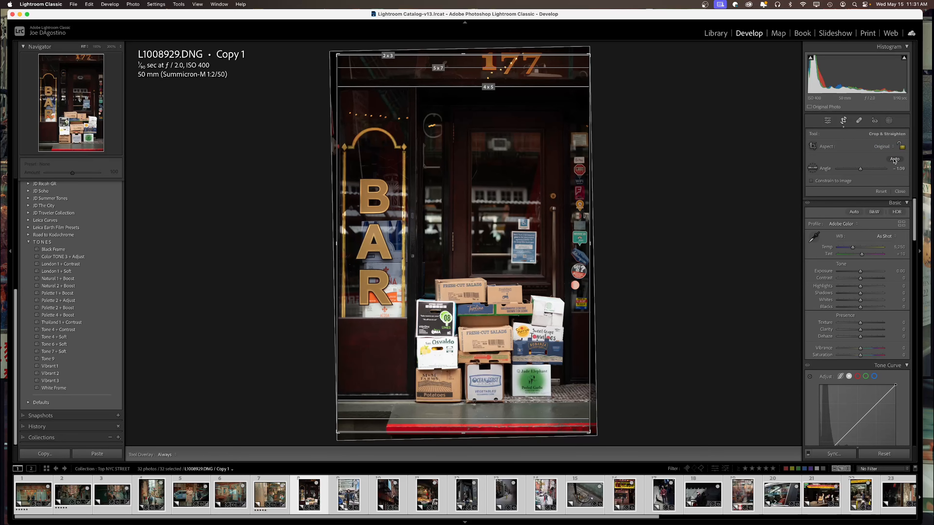
key("d")
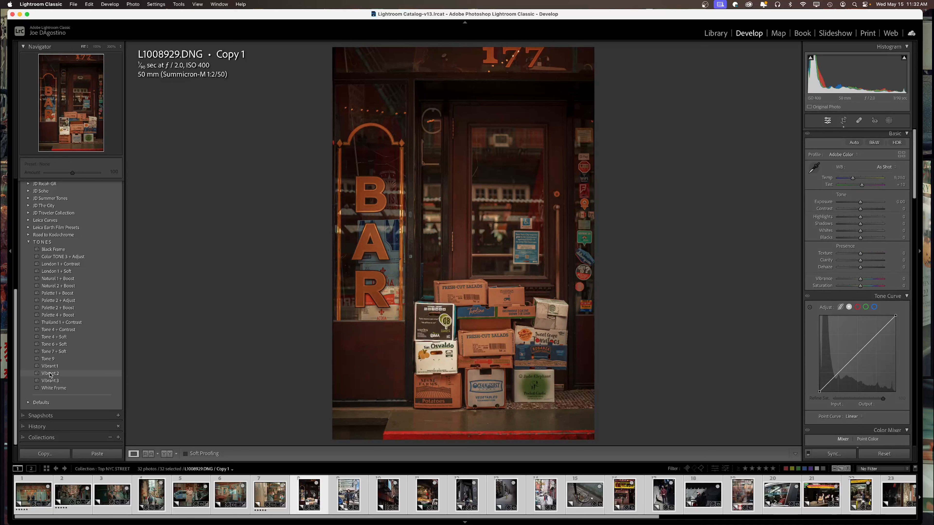
Apply the Vibrant 1 preset to the BAR storefront photo and raise its exposure
left_click(52, 366)
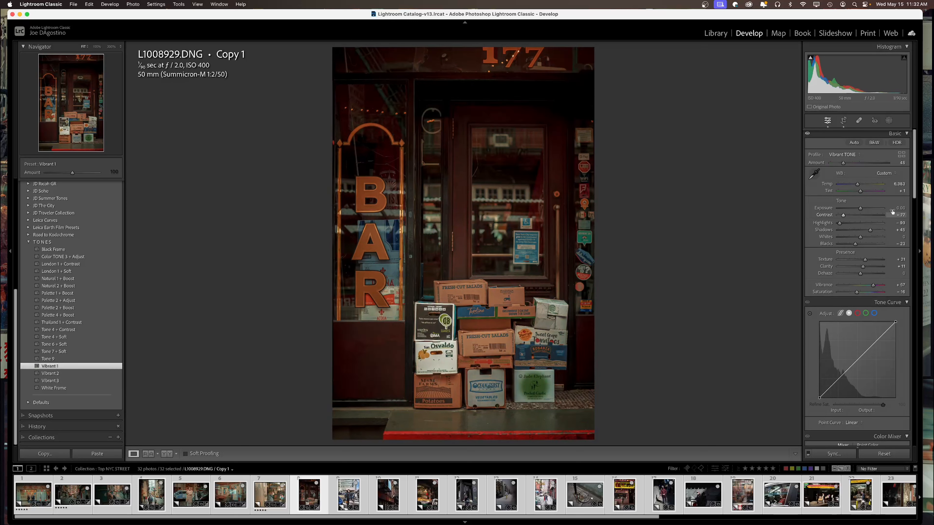
left_click_drag(861, 209, 864, 211)
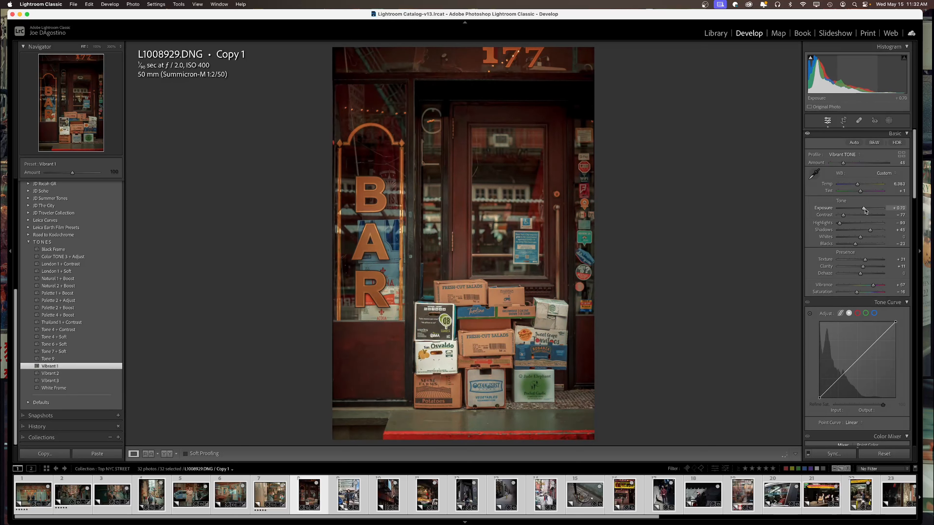
Reduce the BAR photo's post-crop vignetting almost to zero and make its color temperature slightly cooler
scroll(872, 257, "down", 15)
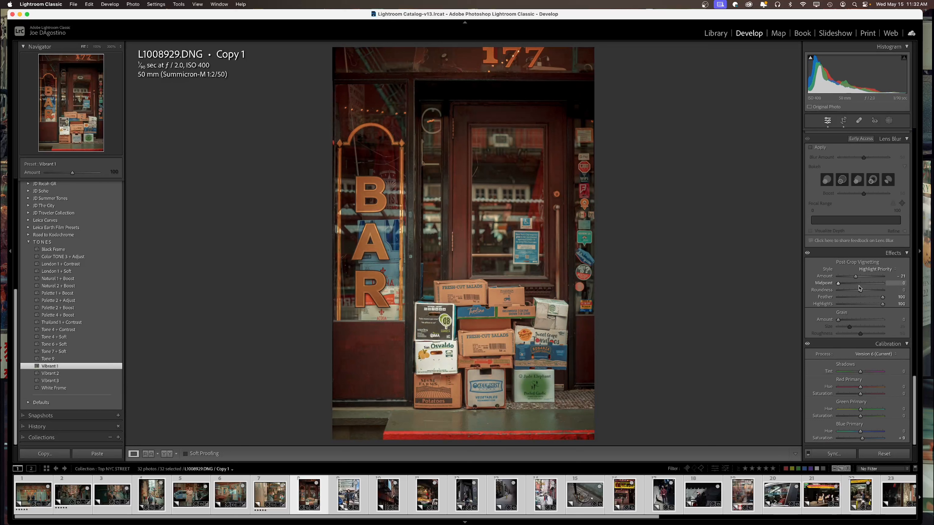
left_click_drag(856, 276, 862, 279)
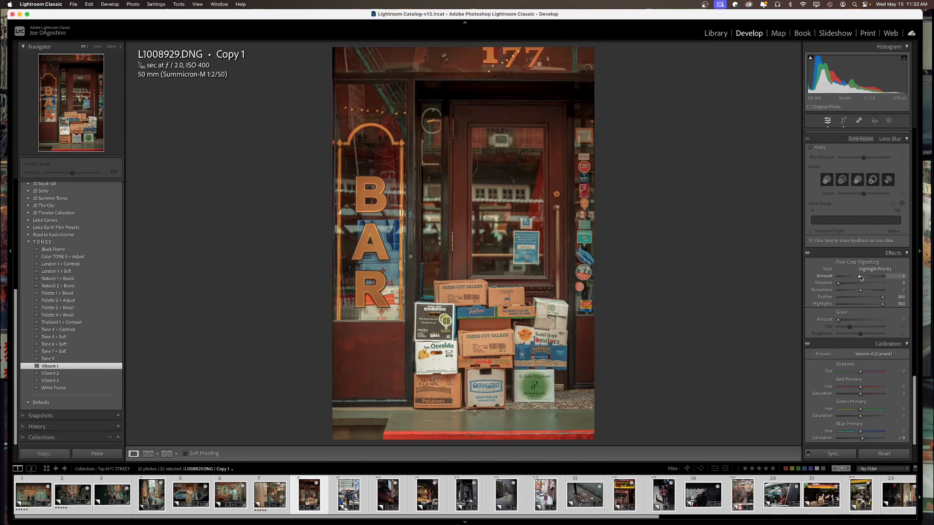
scroll(861, 257, "up", 15)
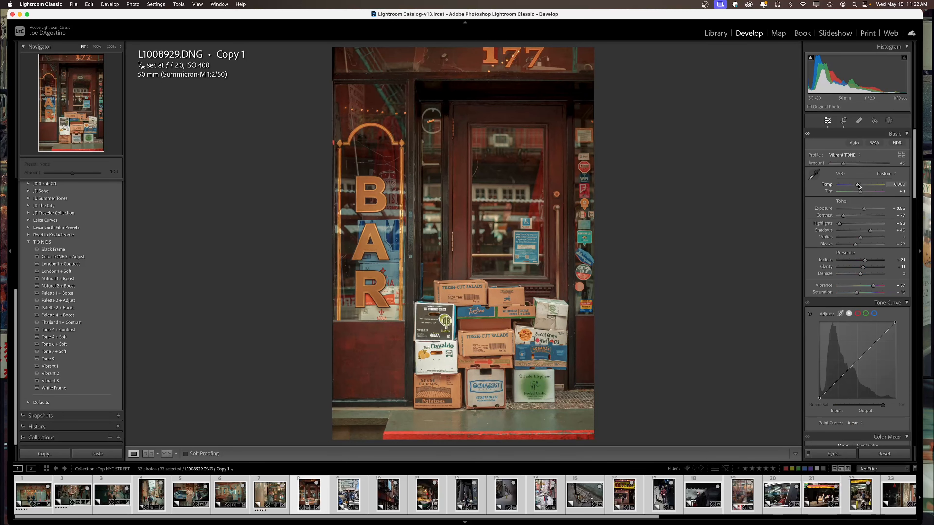
left_click_drag(857, 185, 854, 186)
Open the ninth photo of the street crossing, check the man's face and the dog up close, and apply the Vibrant 3 preset
left_click(351, 498)
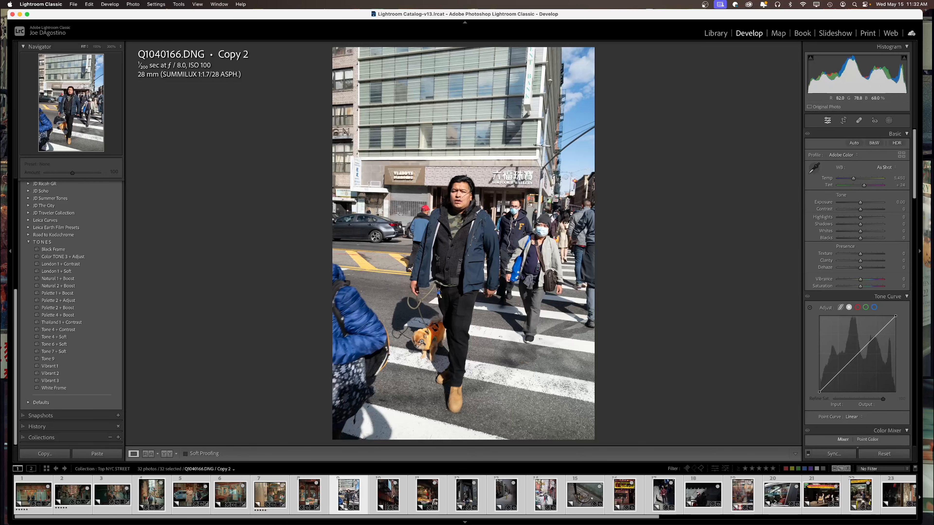
left_click(453, 219)
left_click_drag(447, 325, 447, 355)
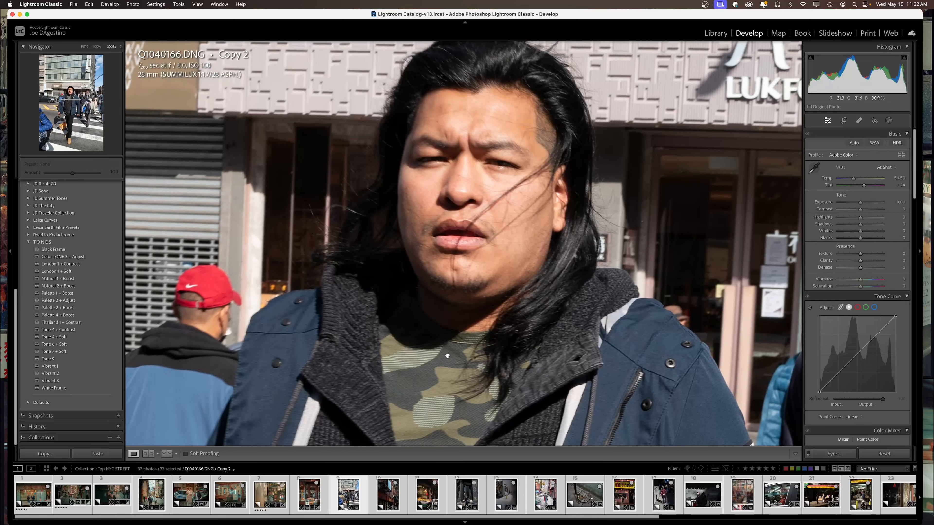
left_click(448, 355)
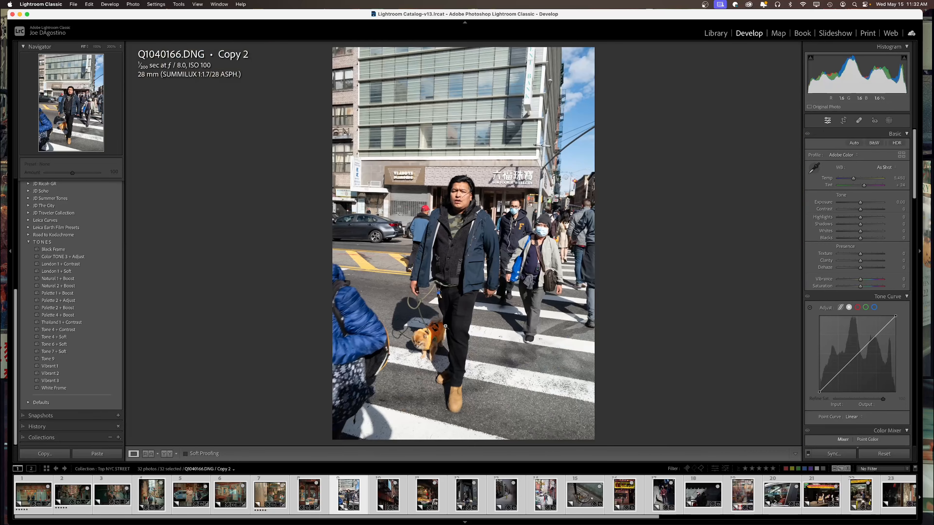
left_click(421, 343)
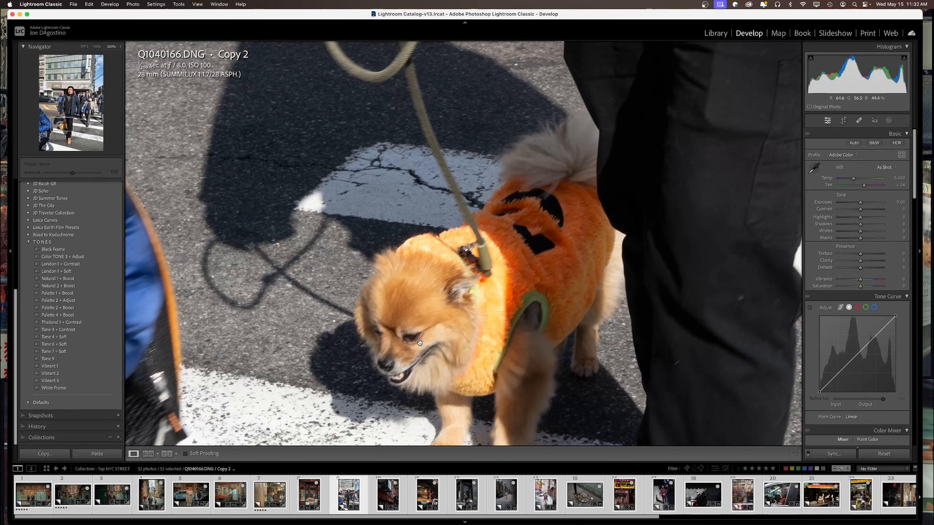
left_click(449, 332)
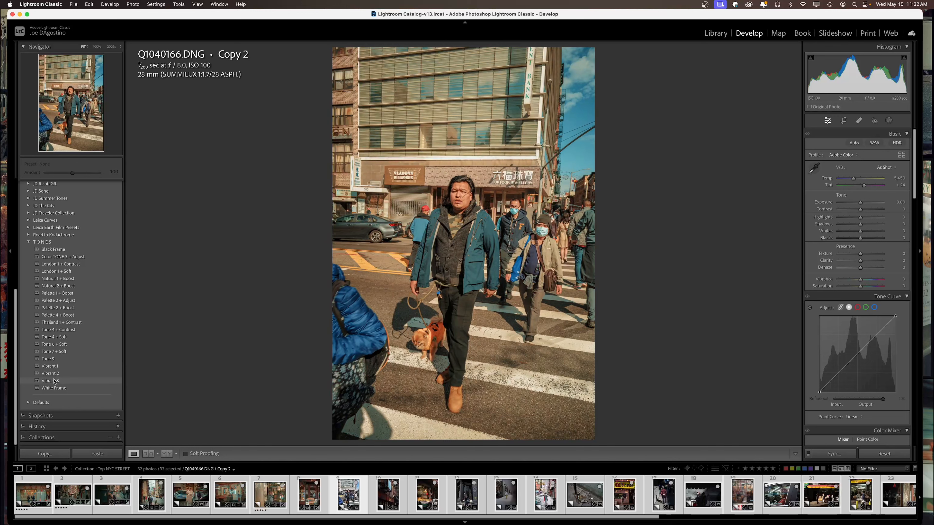
left_click(54, 381)
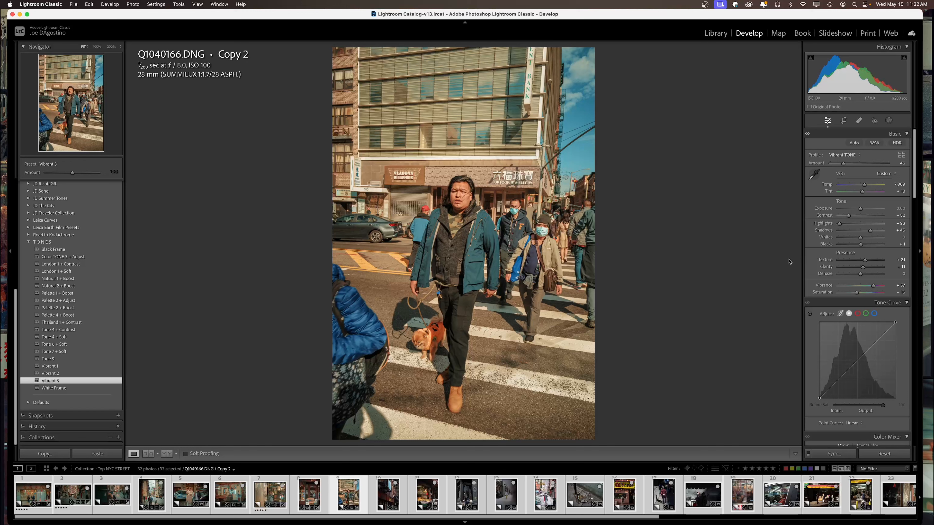
Open the tenth photo of the red storefront and examine the torn yellow panel and the fire escape at high magnification
left_click(394, 499)
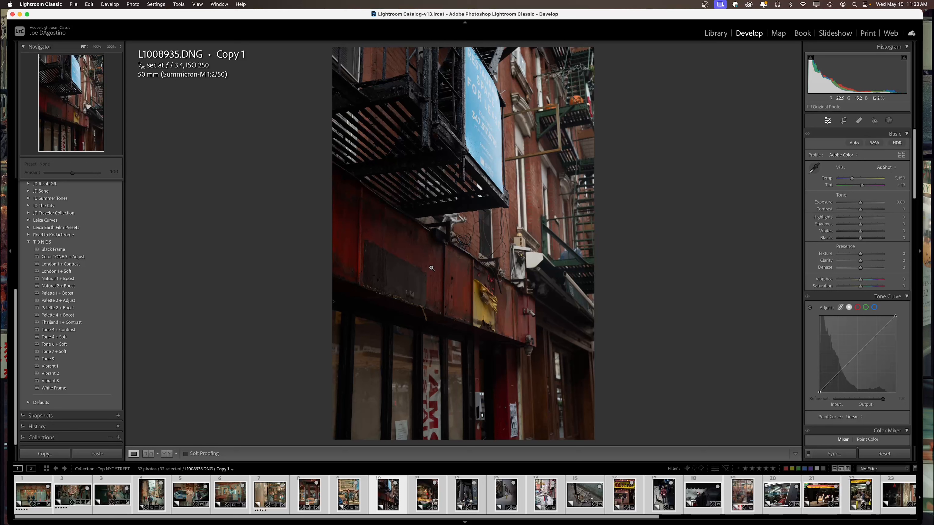
left_click(406, 307)
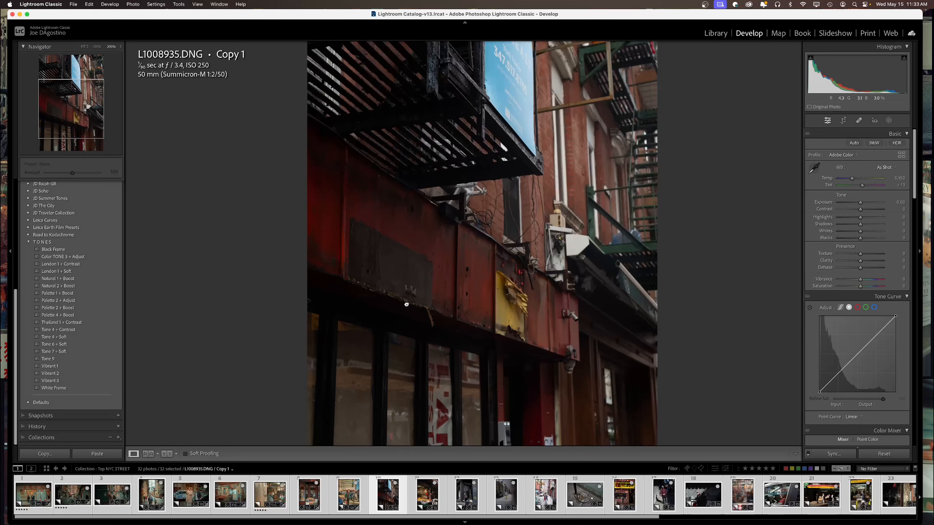
left_click_drag(630, 342, 400, 286)
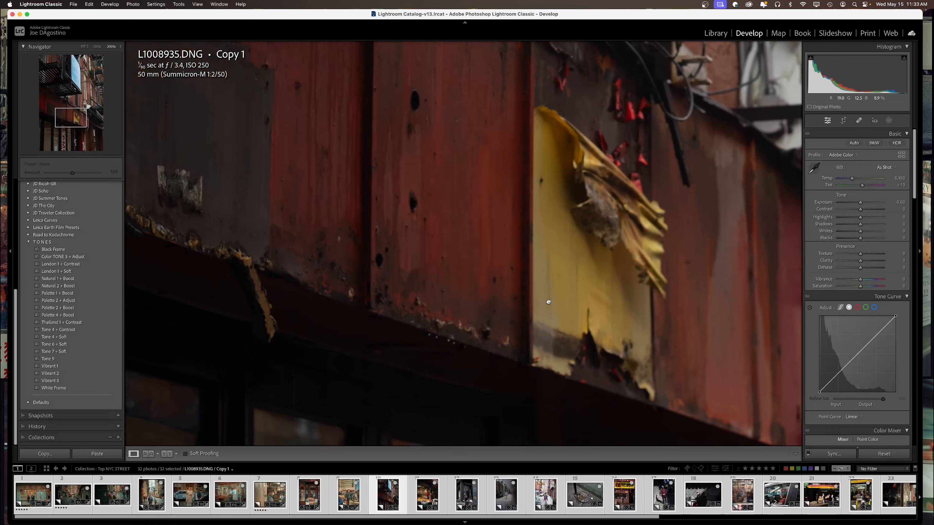
left_click_drag(547, 305, 496, 299)
left_click(484, 198)
left_click(433, 194)
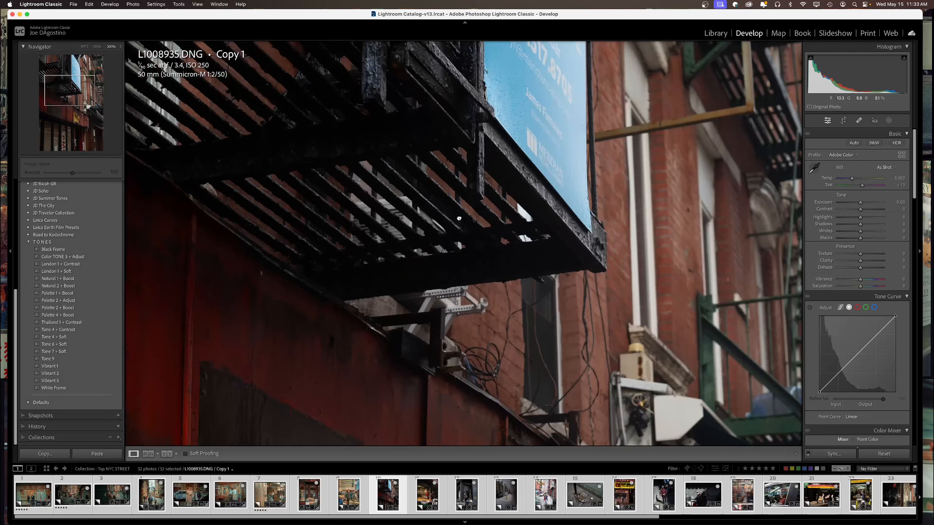
left_click(463, 245)
left_click(460, 178)
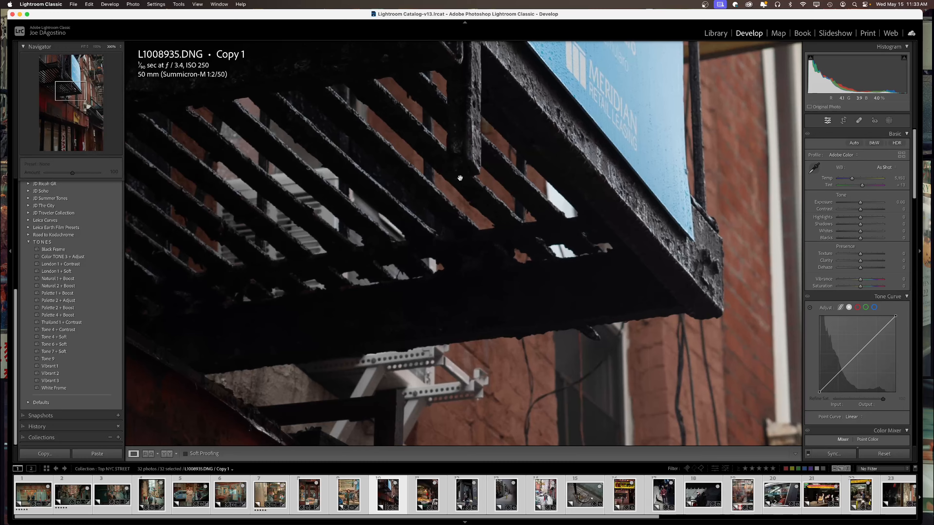
left_click(460, 178)
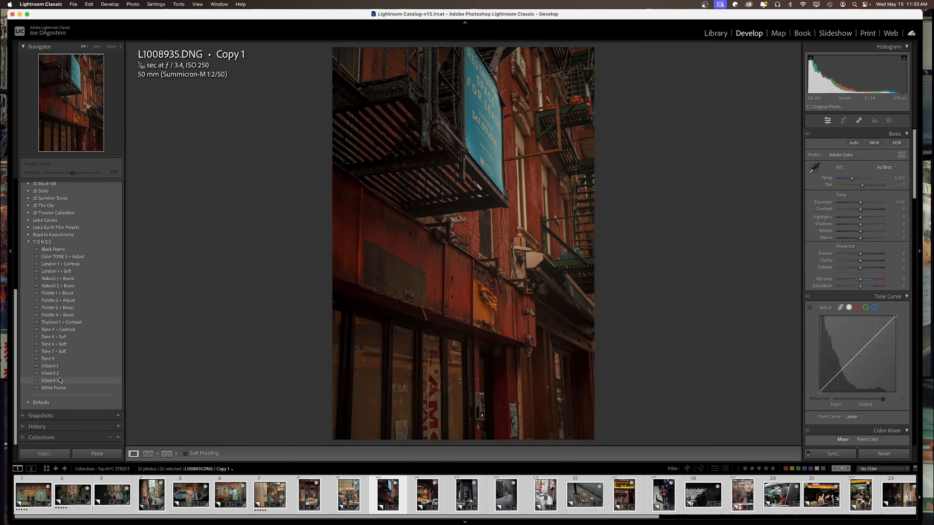
Apply the Vibrant 2 preset to the red storefront photo and raise its exposure
left_click(51, 373)
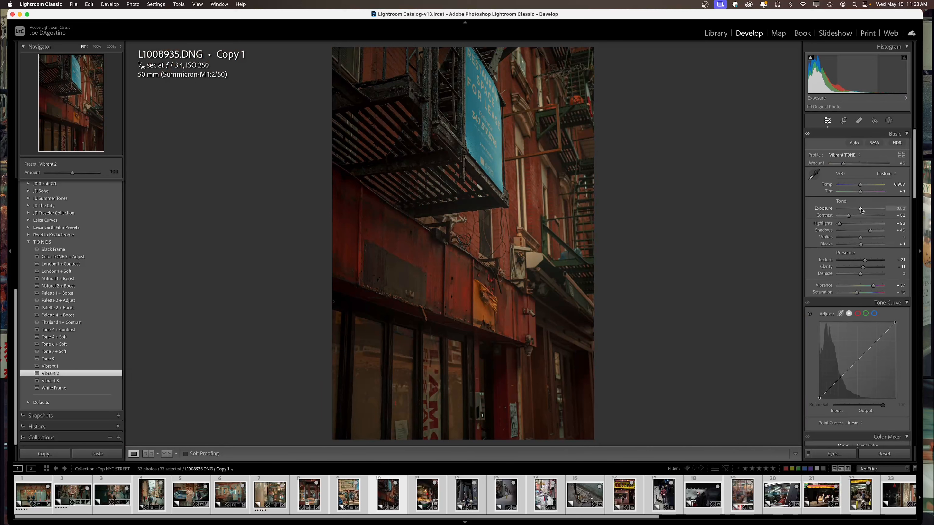
left_click_drag(861, 208, 866, 210)
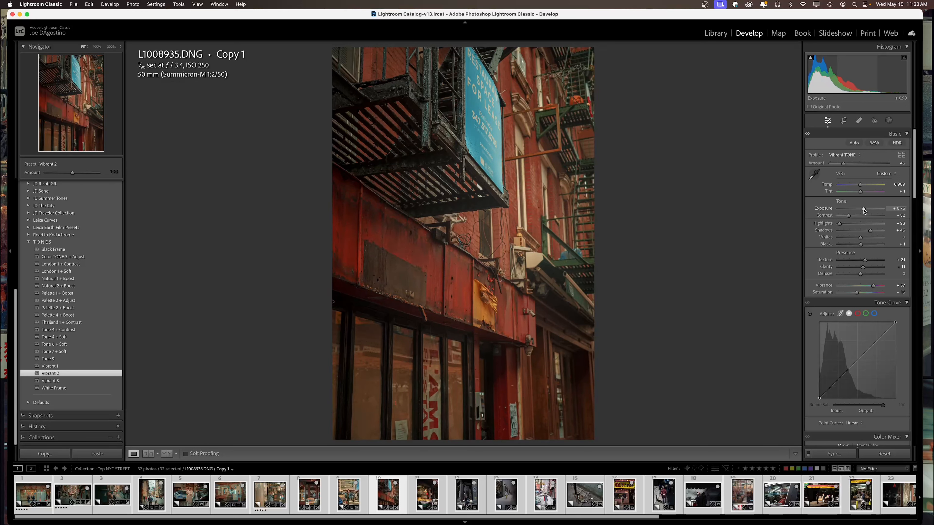
Set the red storefront photo's exposure to +1.00 and its contrast to −60
left_click_drag(865, 210, 847, 217)
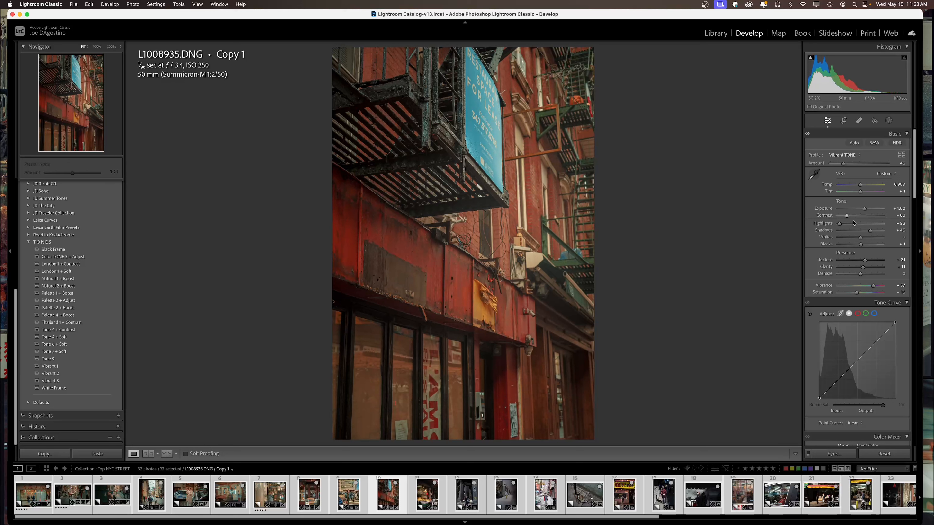
left_click_drag(860, 187, 860, 186)
Straighten the red storefront photo with the automatic Upright correction and apply the Black Frame preset
scroll(842, 267, "down", 4)
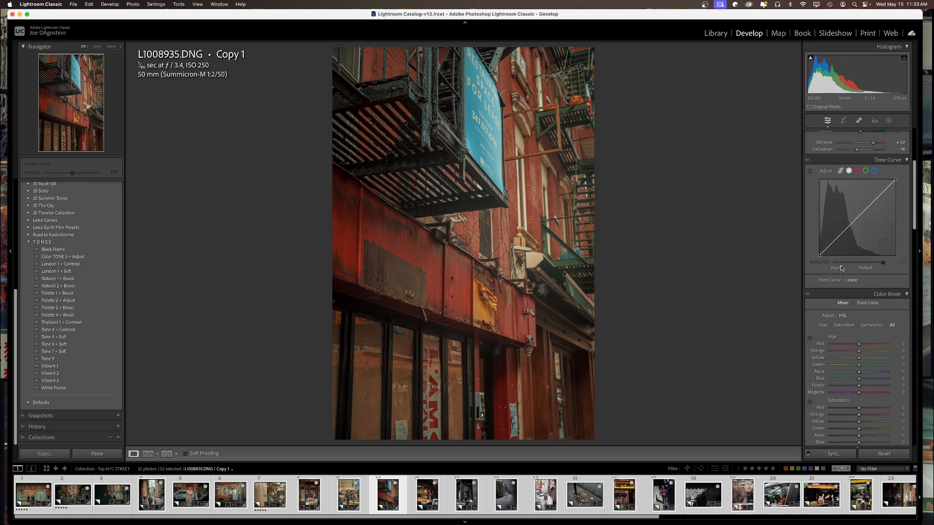
scroll(842, 268, "down", 20)
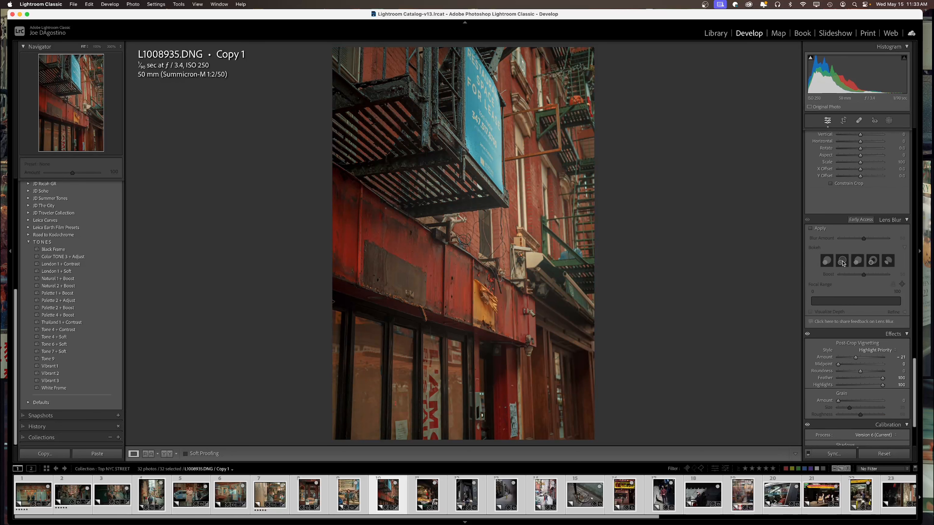
scroll(843, 264, "up", 6)
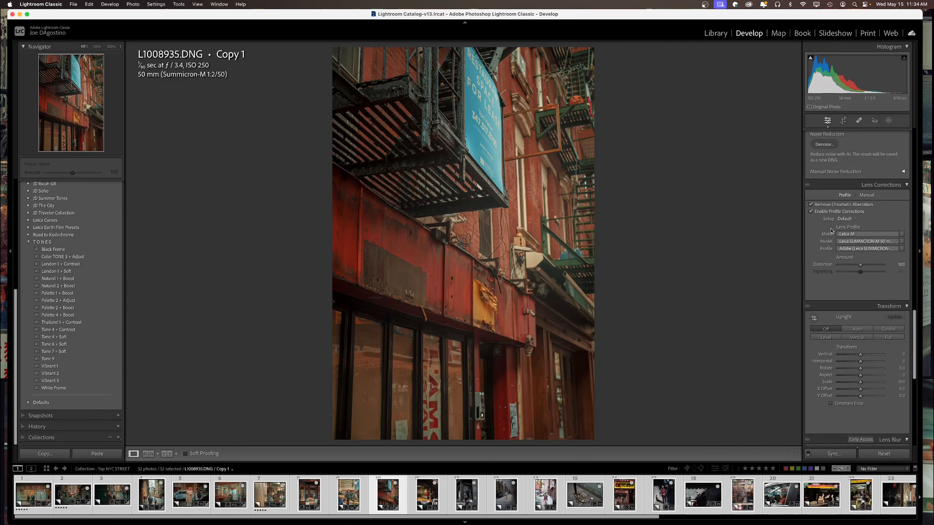
scroll(845, 232, "up", 2)
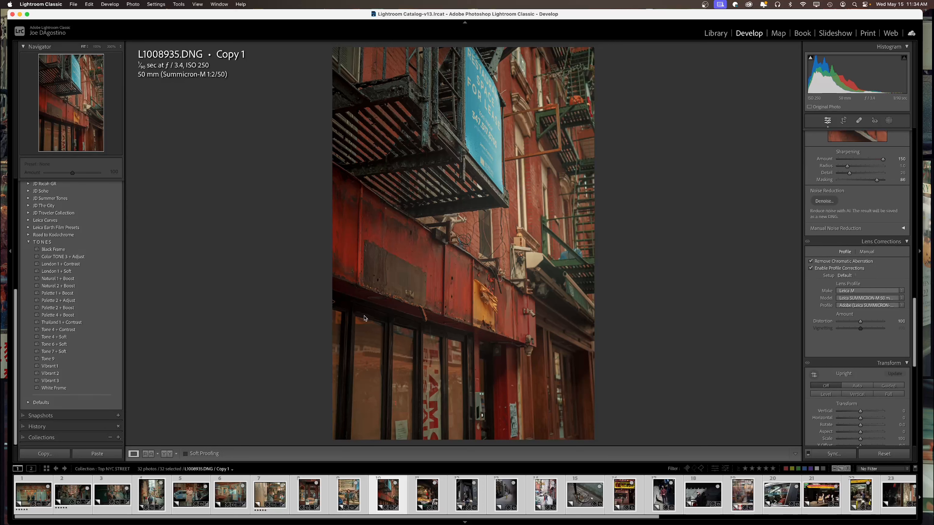
scroll(869, 267, "up", 1)
scroll(869, 265, "up", 4)
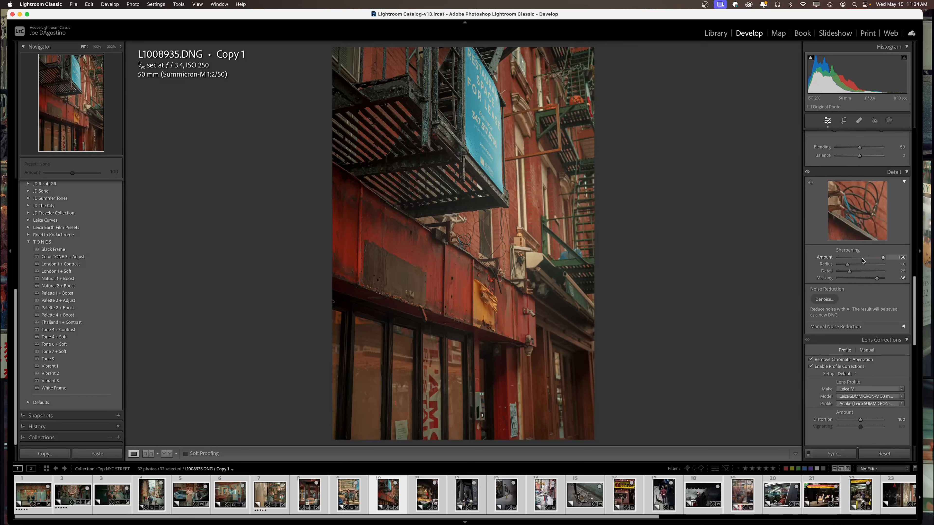
scroll(864, 258, "up", 10)
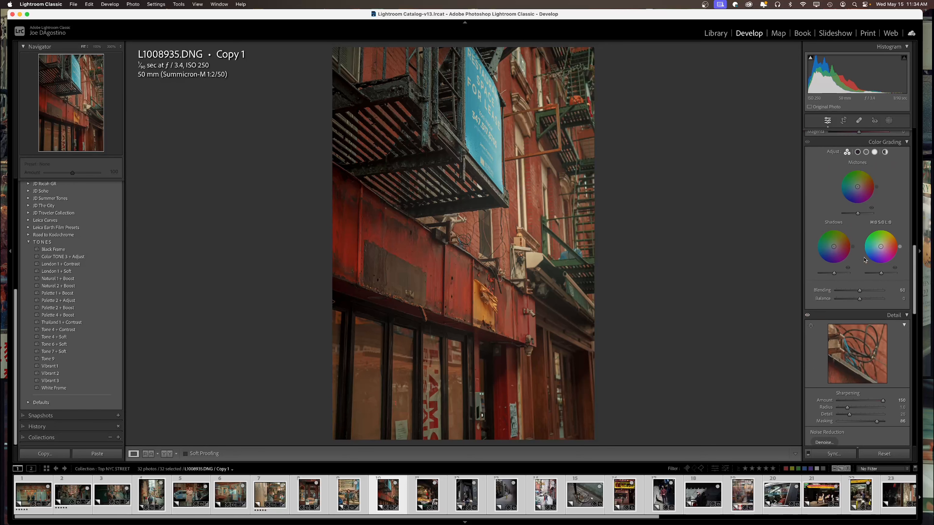
scroll(864, 260, "up", 3)
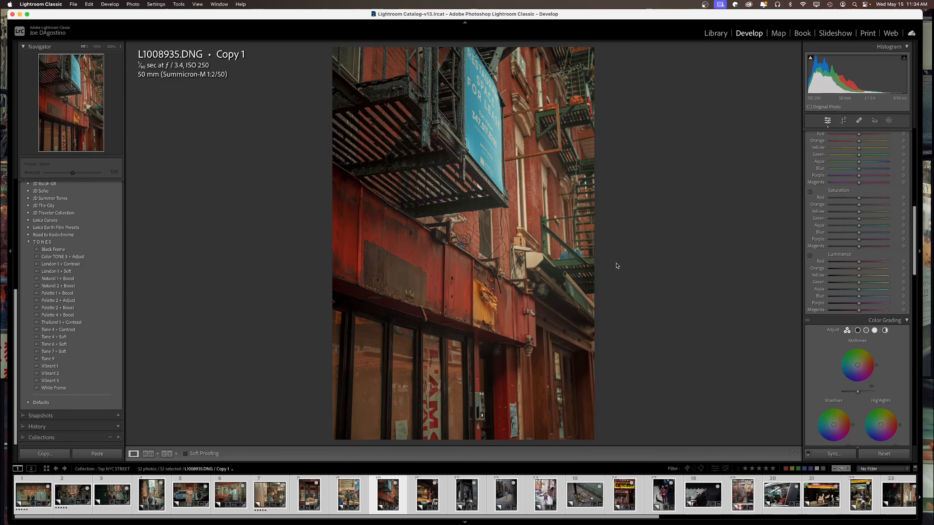
scroll(862, 303, "down", 20)
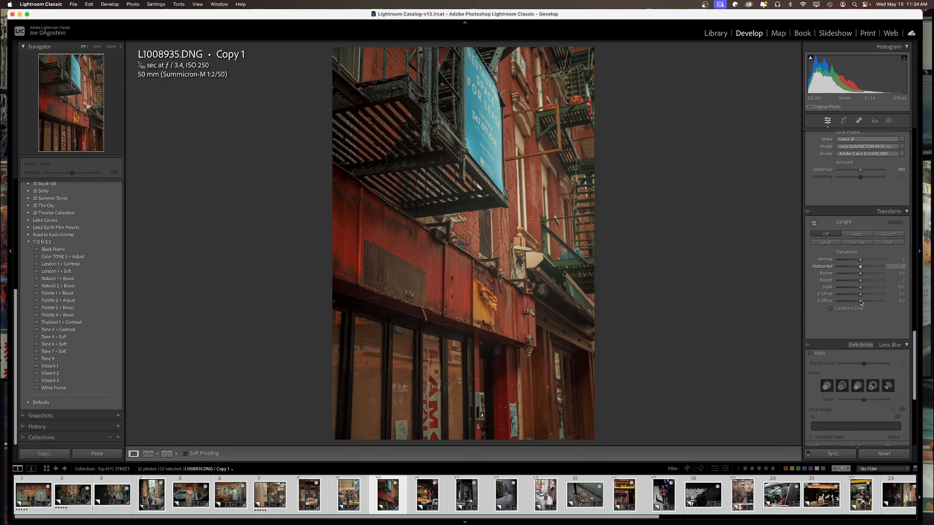
scroll(857, 287, "up", 3)
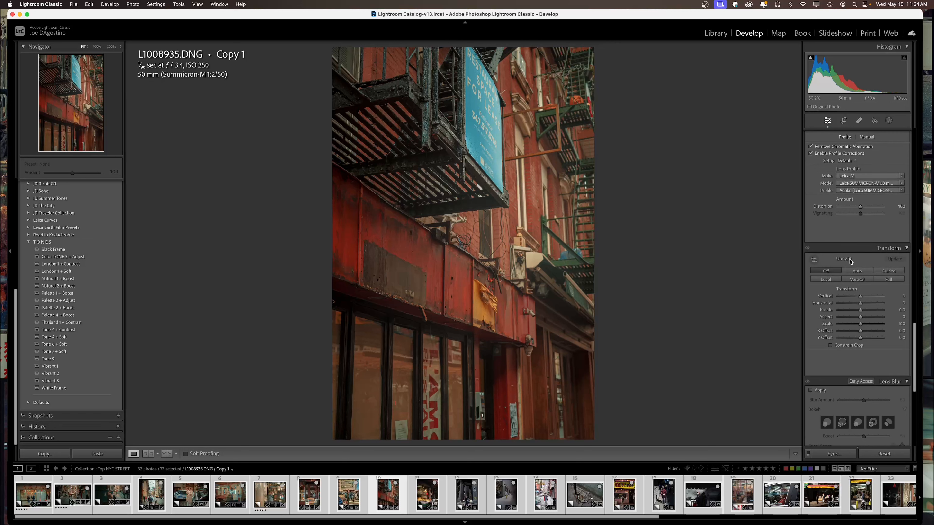
scroll(850, 261, "up", 1)
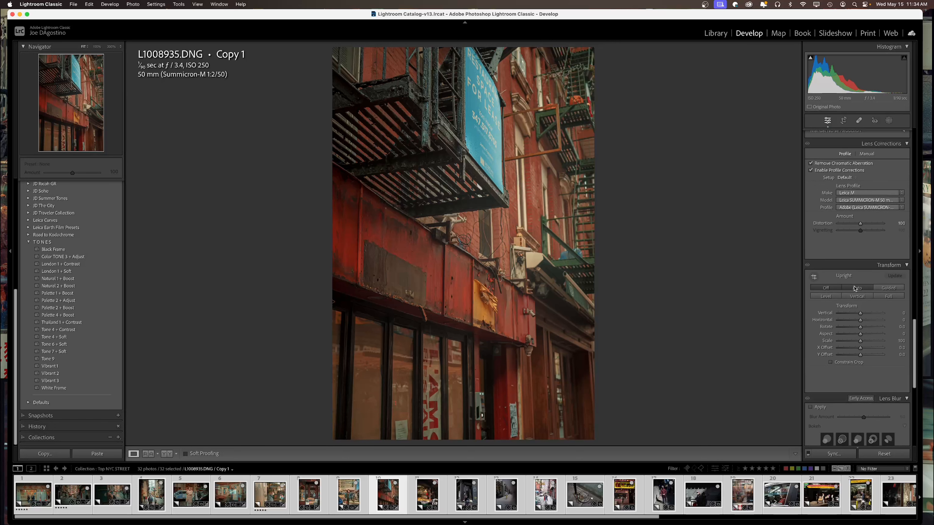
left_click(855, 288)
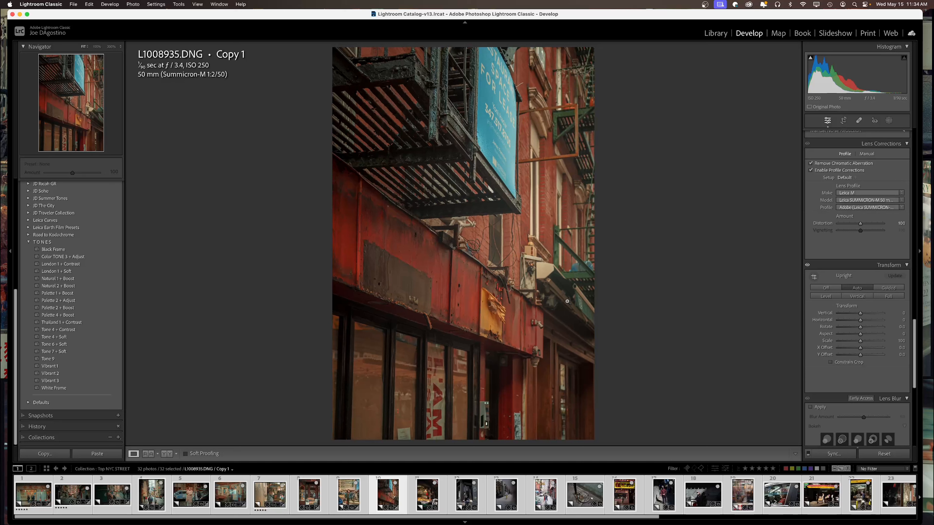
left_click(45, 251)
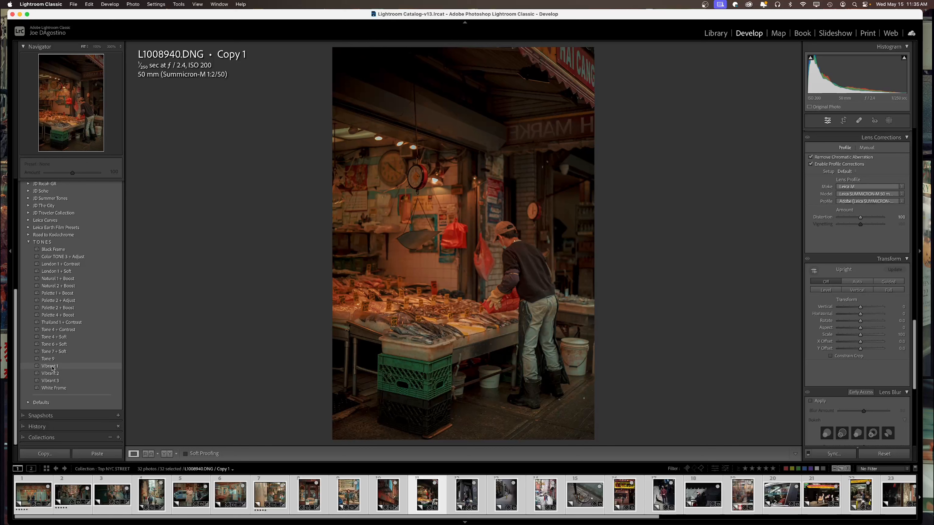
Apply the Vibrant 1 preset to the fish market photo, raising its exposure to +0.60 and cooling its temperature to 5,104
left_click(52, 367)
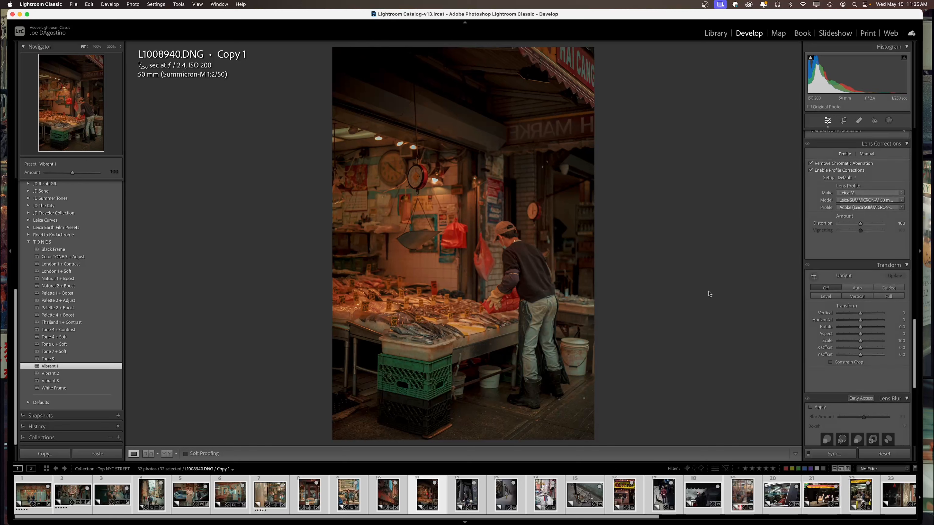
scroll(846, 239, "up", 10)
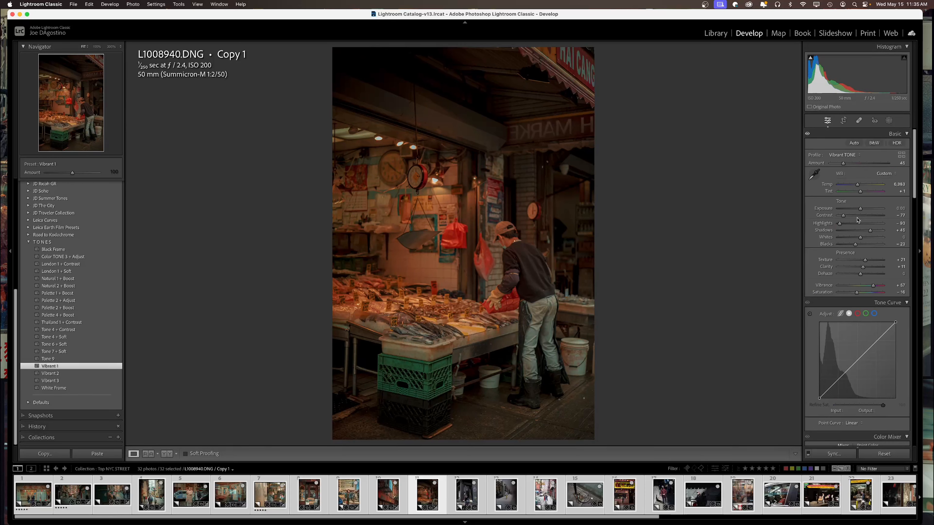
left_click_drag(862, 211, 852, 187)
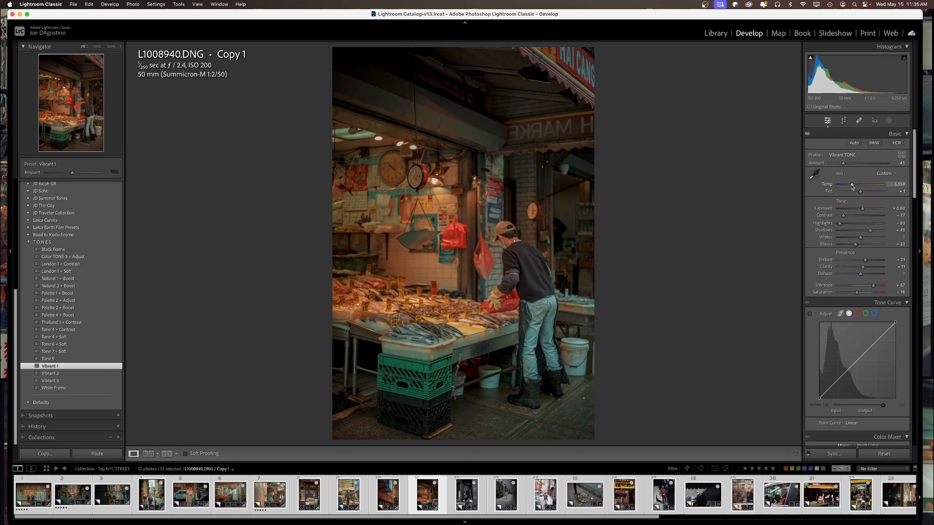
Refine the fish market photo's tones with blacks at −13, exposure at +0.70, contrast at −60 and whites at +38
left_click_drag(856, 245, 859, 245)
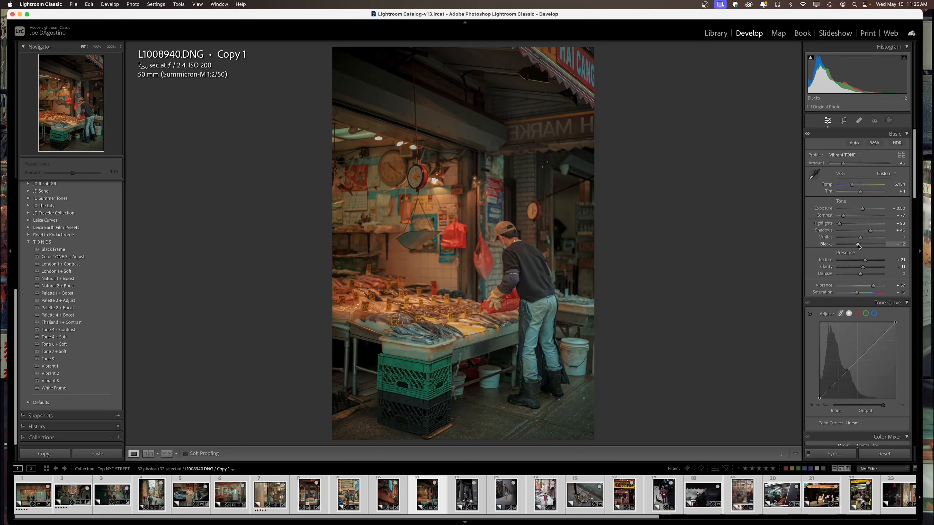
left_click_drag(862, 210, 847, 217)
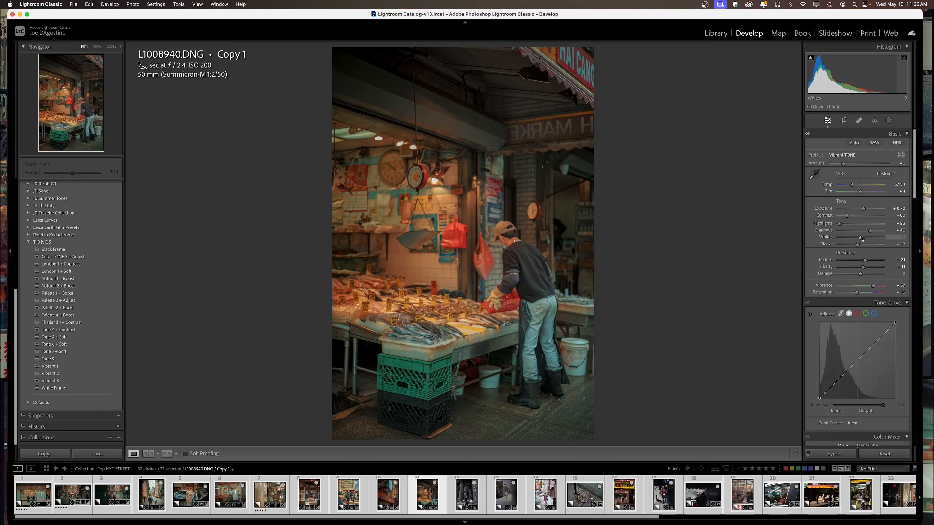
left_click_drag(861, 239, 870, 239)
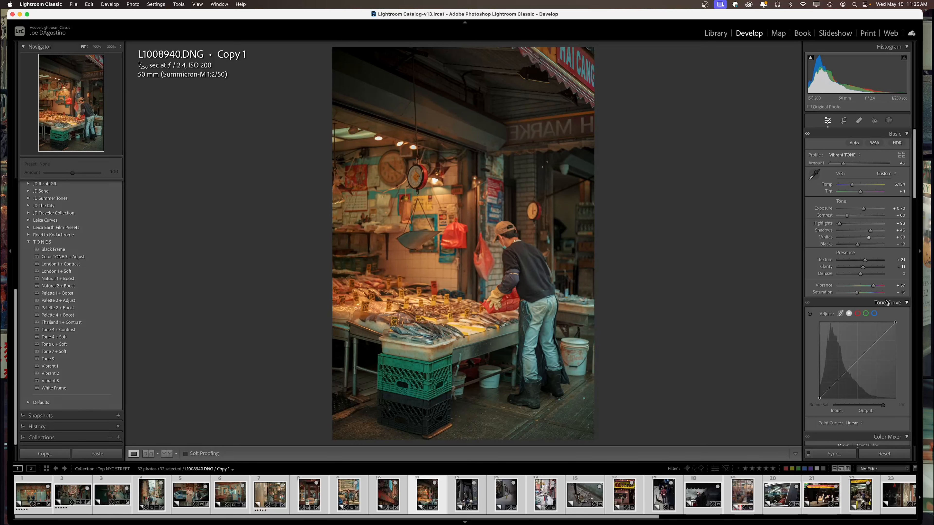
Apply the Black Frame preset to the fish market photo and strengthen its post-crop vignetting to −37
left_click(53, 250)
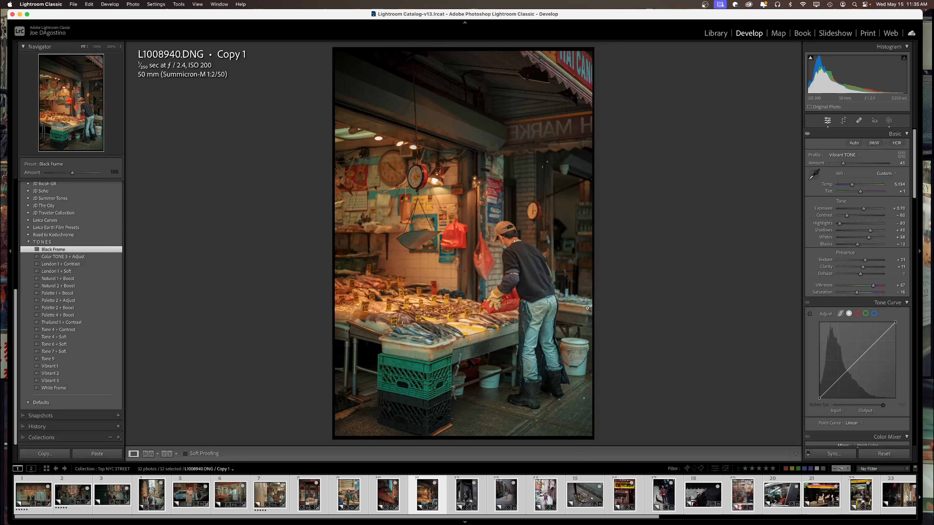
scroll(867, 317, "down", 15)
scroll(868, 317, "down", 5)
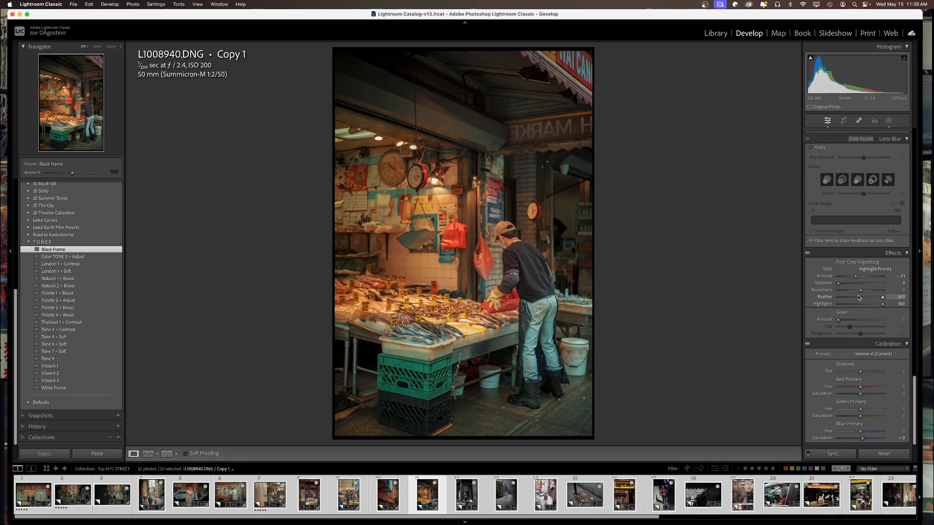
left_click_drag(857, 277, 853, 278)
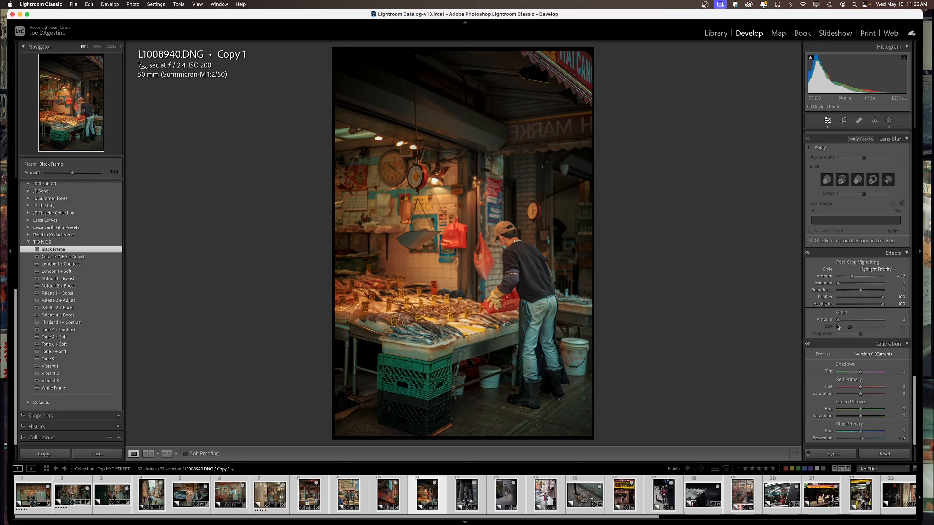
Add grain of about 50 to the fish market photo and check it around the man's cap at high magnification
left_click_drag(840, 321, 861, 322)
left_click_drag(859, 322, 860, 320)
left_click(508, 231)
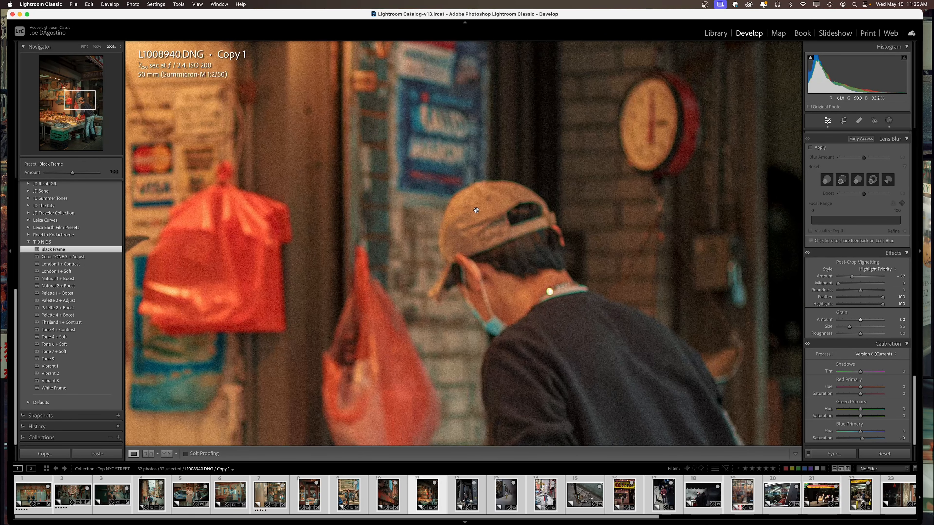
mouse_move(862, 321)
left_mouse_down()
mouse_move(829, 322)
mouse_move(860, 323)
left_mouse_up()
scroll(853, 312, "up", 10)
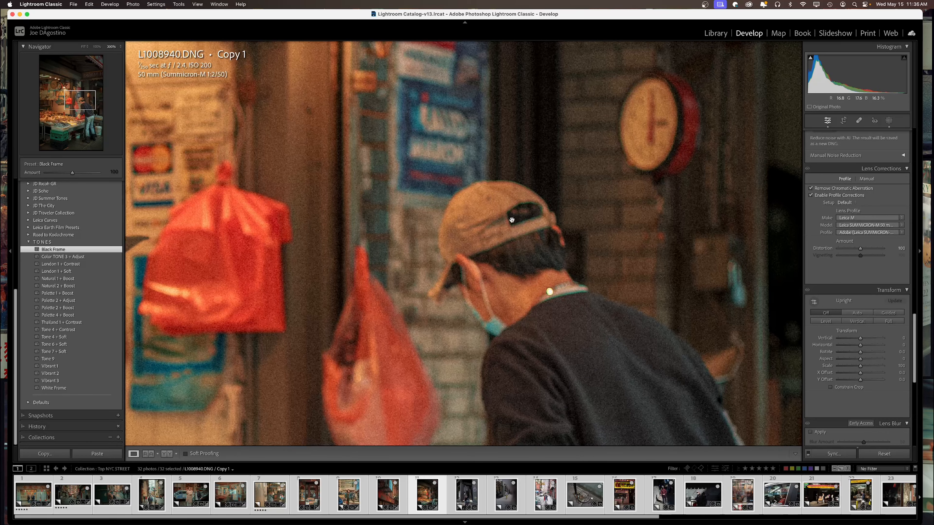
left_click(481, 199)
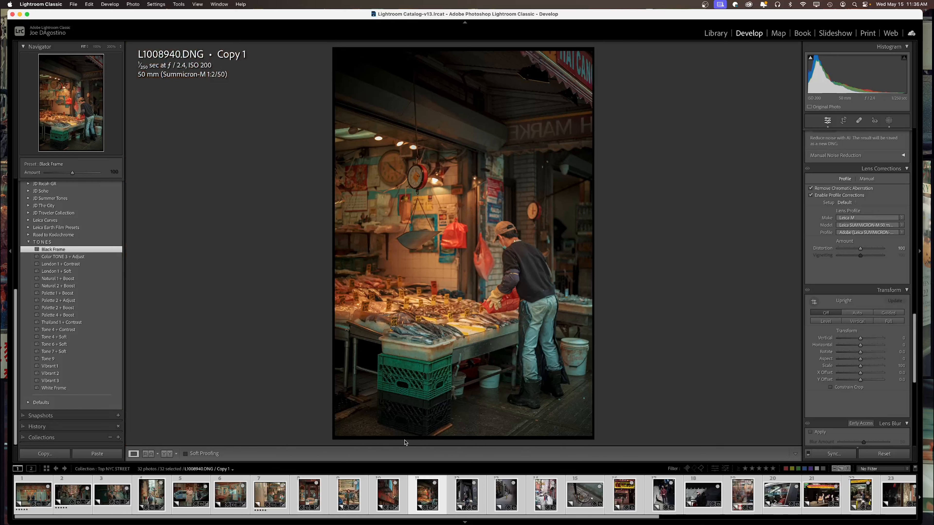
Open the twelfth photo of the man sitting on the doorstep, compare the three Vibrant presets and apply Vibrant 1
left_click(466, 497)
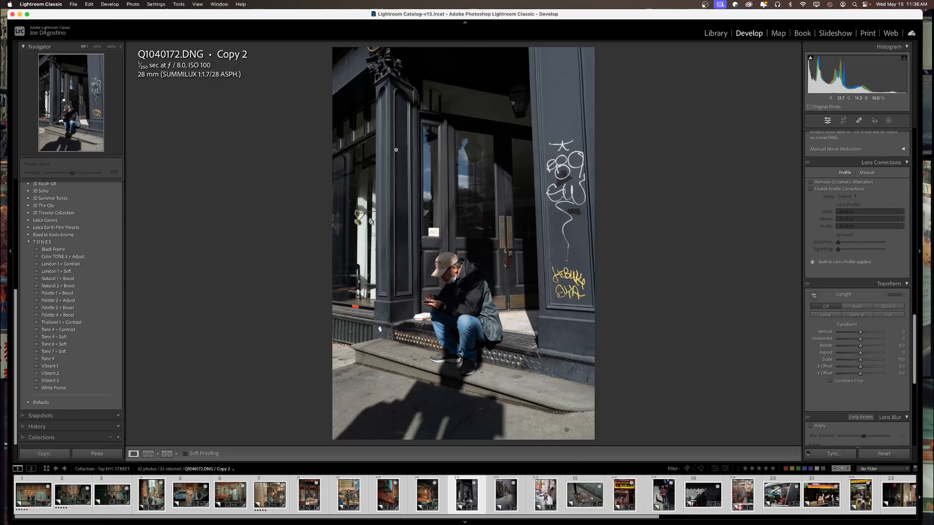
left_click(68, 368)
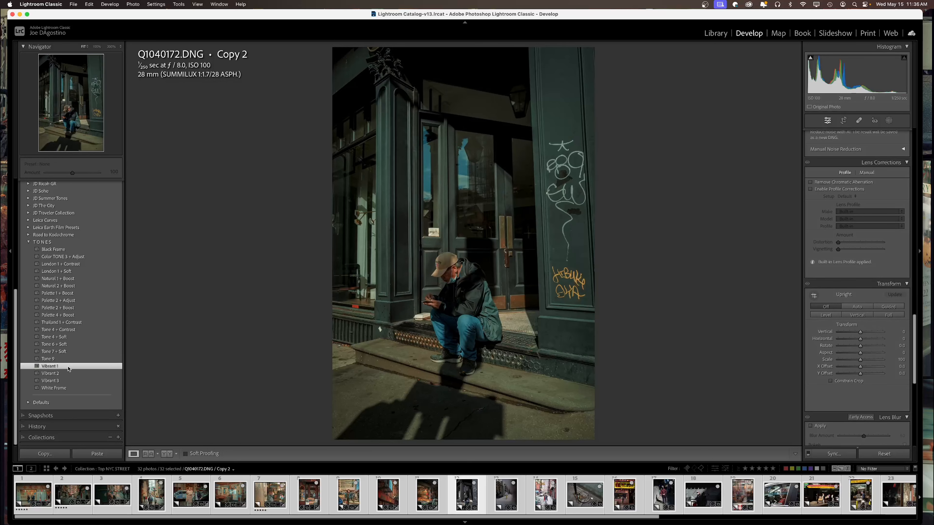
left_click(60, 375)
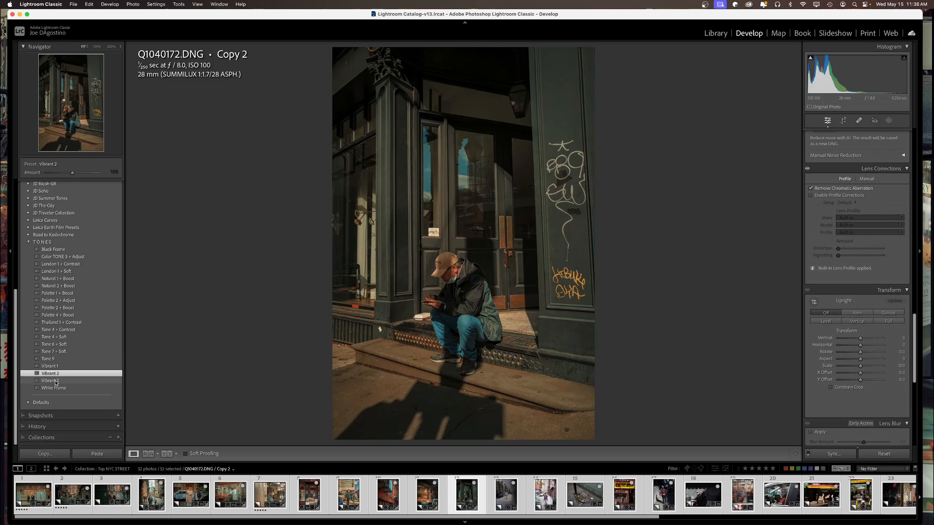
left_click(56, 382)
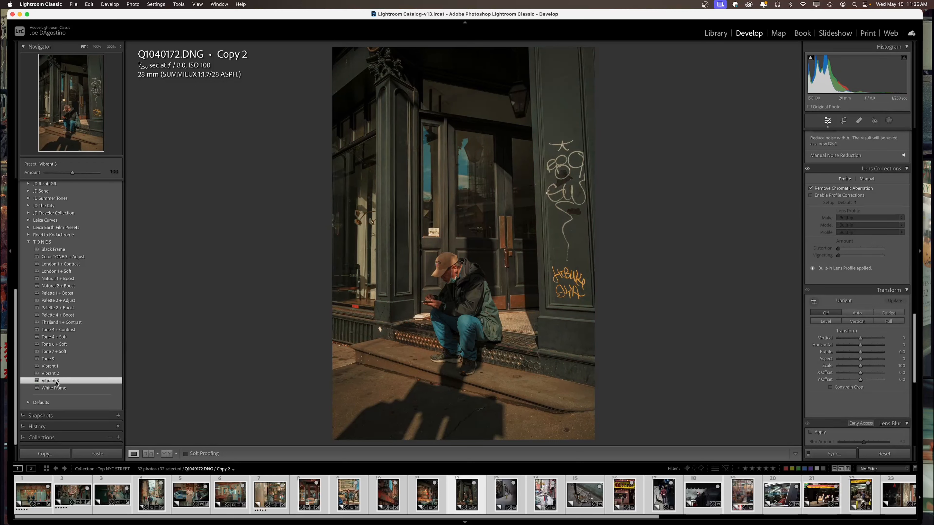
left_click(49, 374)
left_click(49, 369)
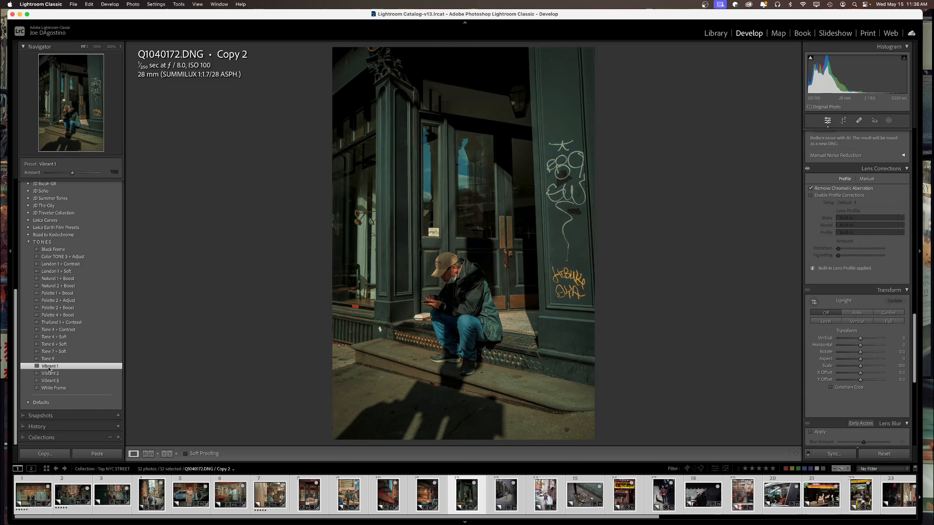
Straighten the doorstep photo with the automatic Upright correction and slightly adjust its crop
left_click(858, 313)
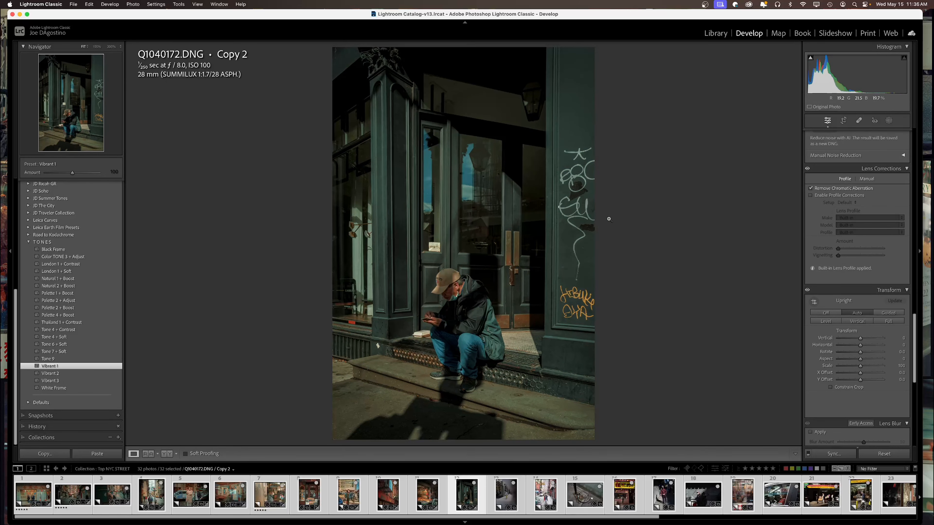
left_click(845, 122)
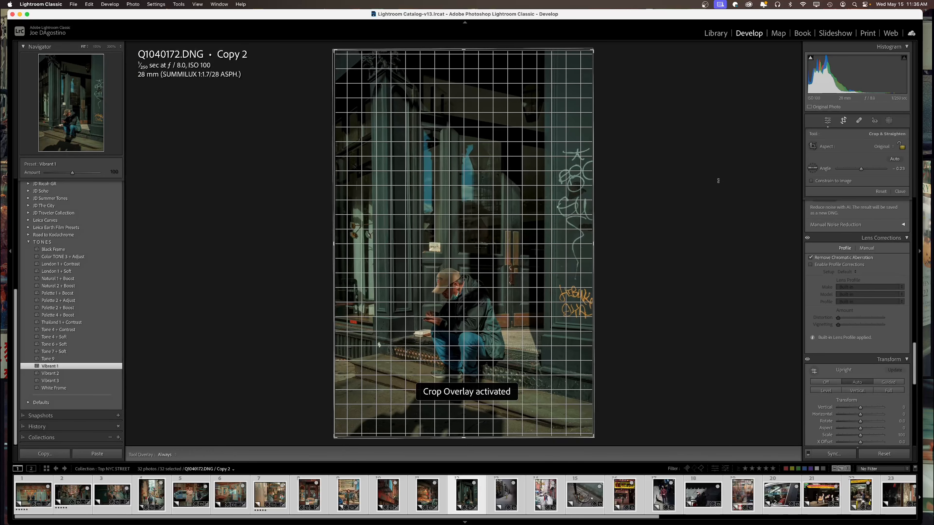
key("o")
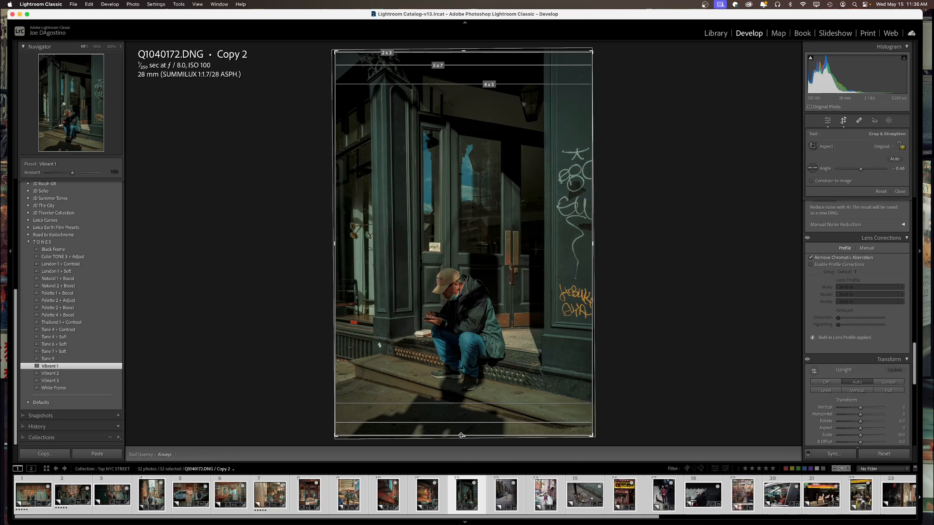
key("r")
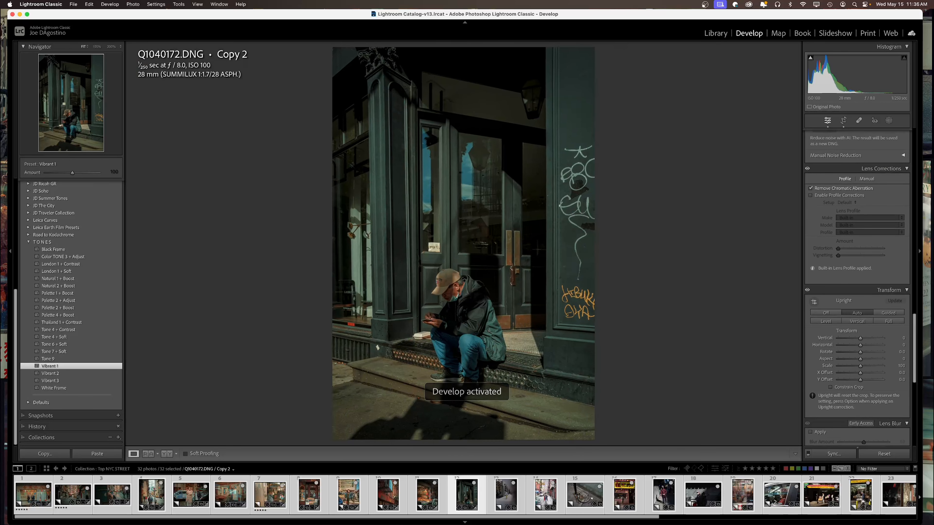
Raise the doorstep photo's exposure to about +0.60
scroll(860, 214, "up", 15)
left_click_drag(861, 213, 864, 213)
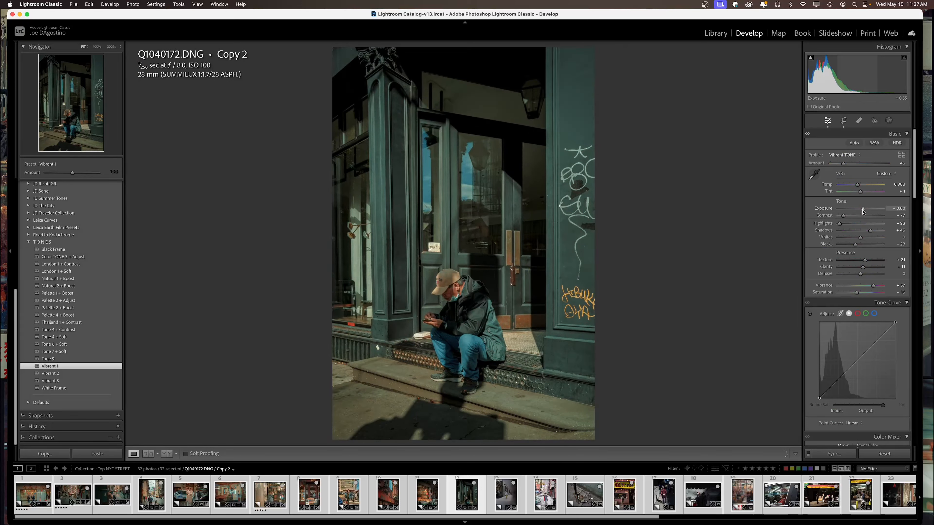
Strengthen the doorstep photo's post-crop vignette to an amount of about -47
scroll(853, 228, "down", 1)
scroll(852, 228, "down", 20)
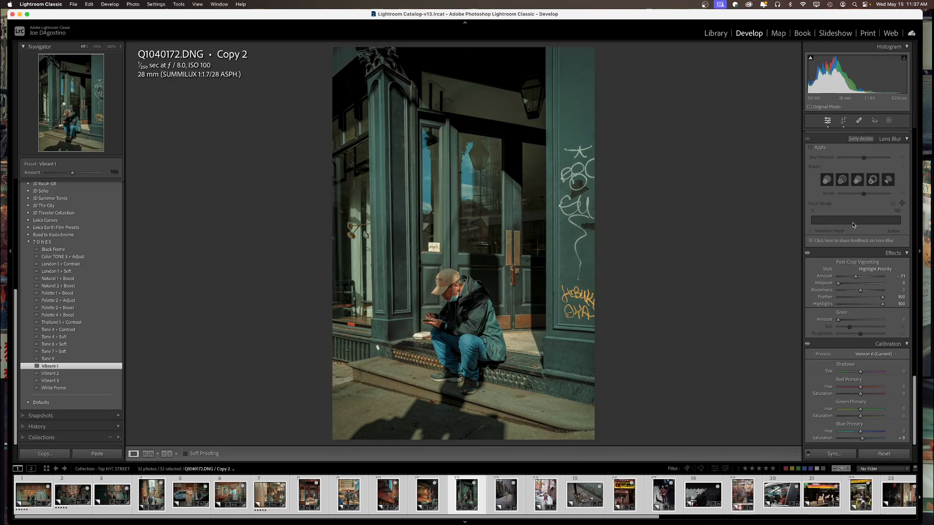
left_click_drag(860, 277, 852, 275)
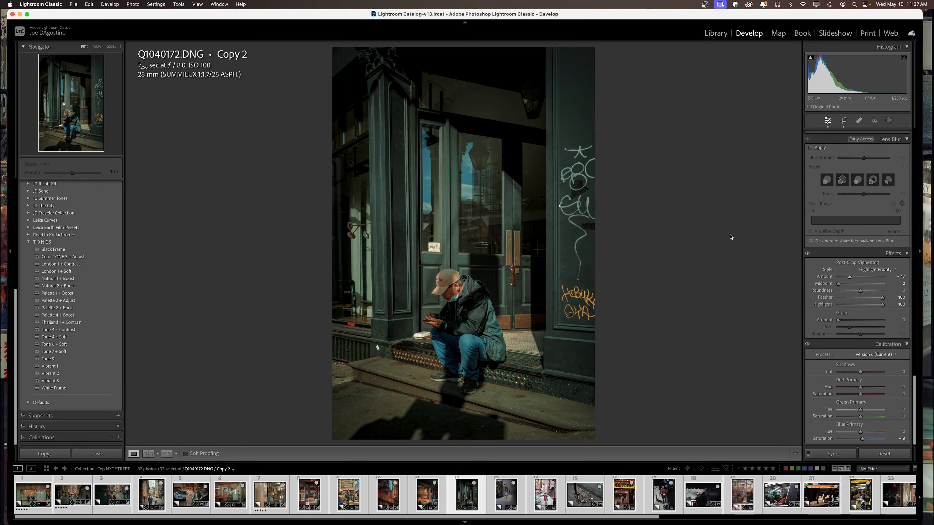
Warm the doorstep photo to about 6,546, raise its exposure to about +1.15 and check the man's face at high magnification
scroll(830, 238, "up", 20)
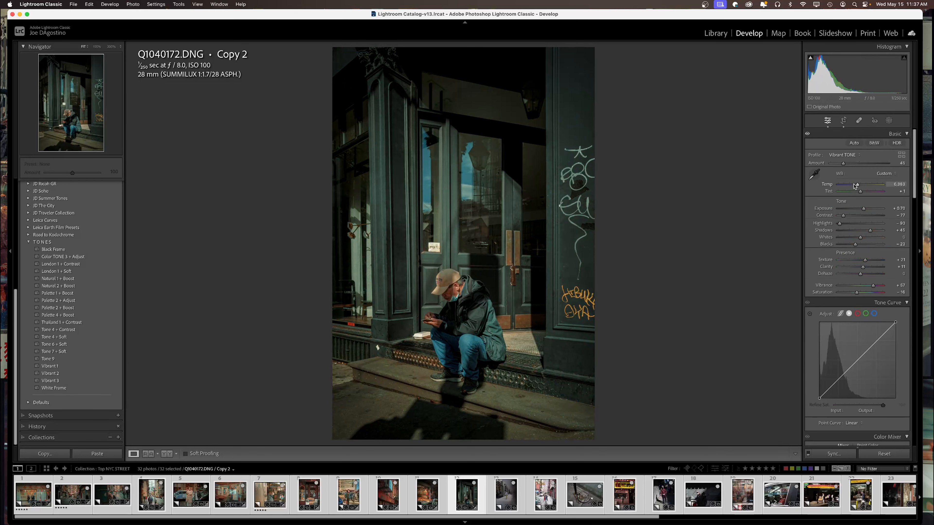
left_click_drag(859, 185, 858, 184)
left_click_drag(864, 210, 866, 213)
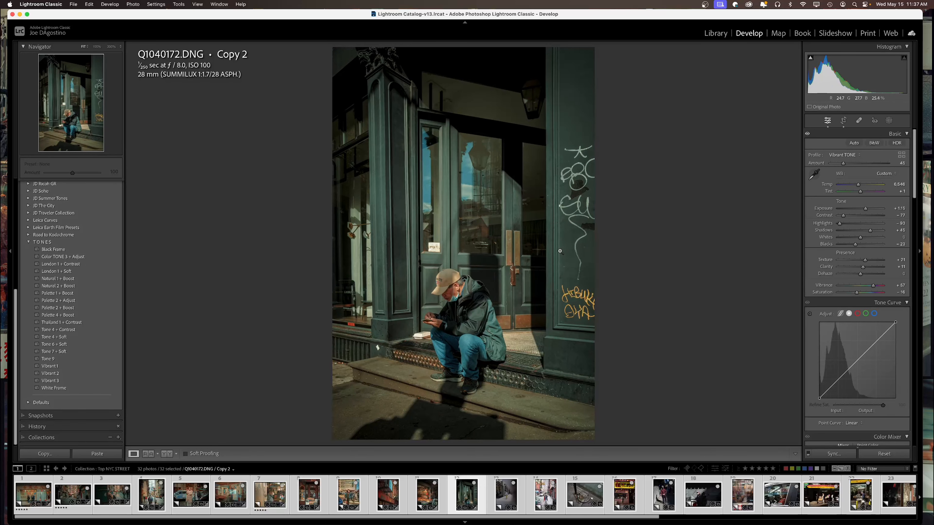
left_click(448, 303)
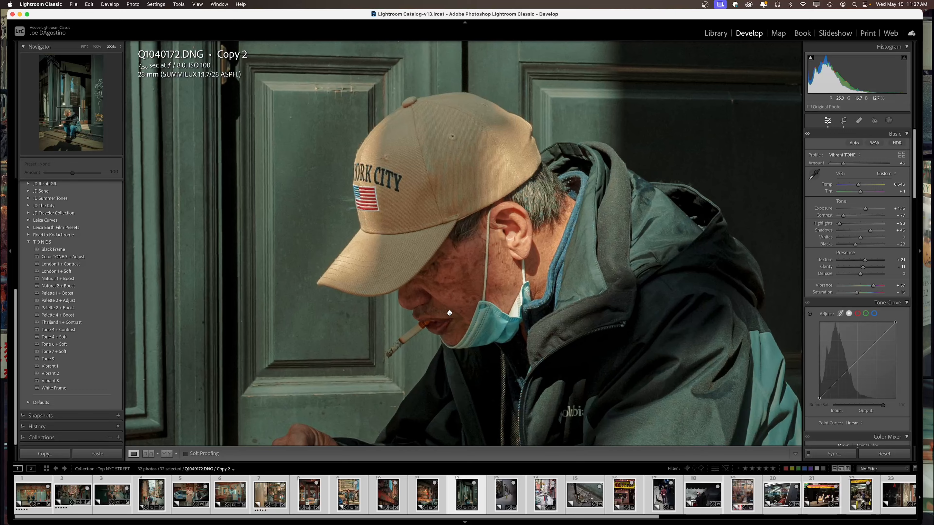
left_click_drag(447, 312, 455, 245)
left_click(489, 303)
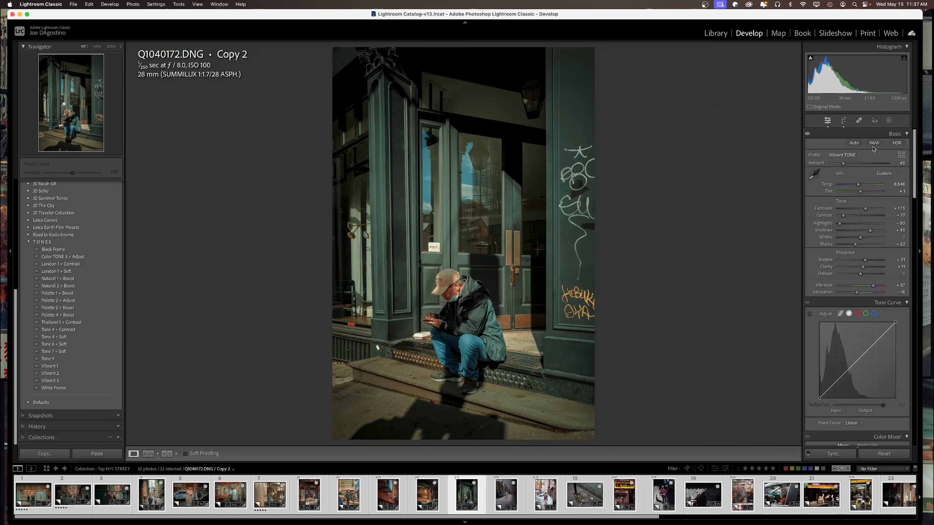
Crop the doorstep photo from the upper edge into a horizontal frame around the seated man and reposition the image within it
left_click(844, 120)
left_click_drag(456, 52, 456, 153)
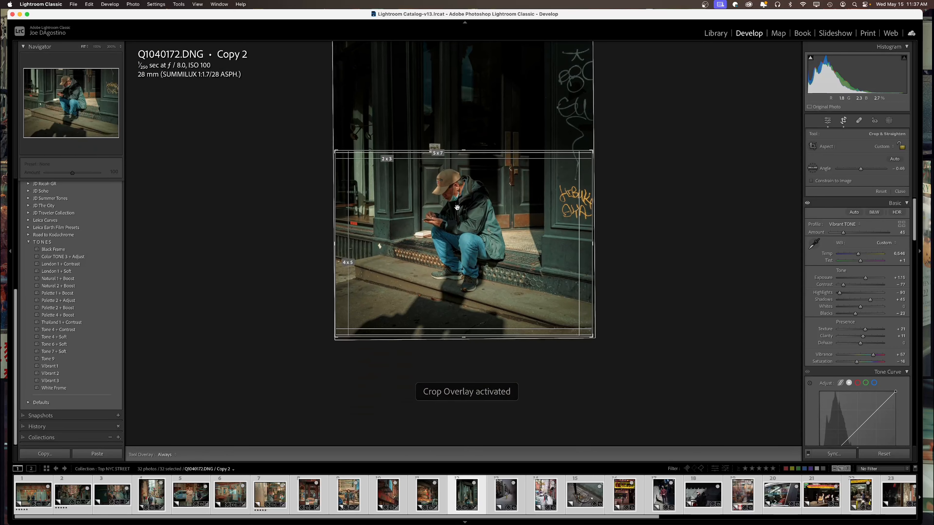
left_click_drag(462, 210, 462, 235)
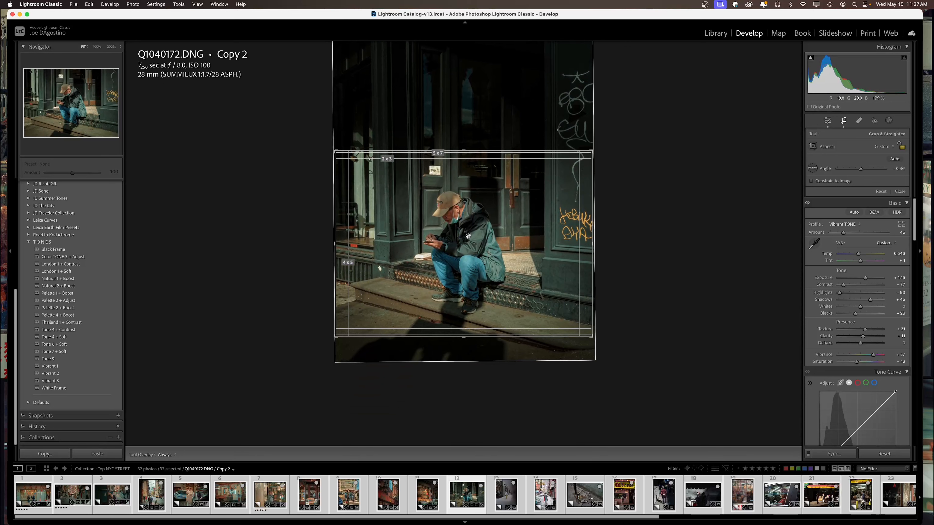
key("d")
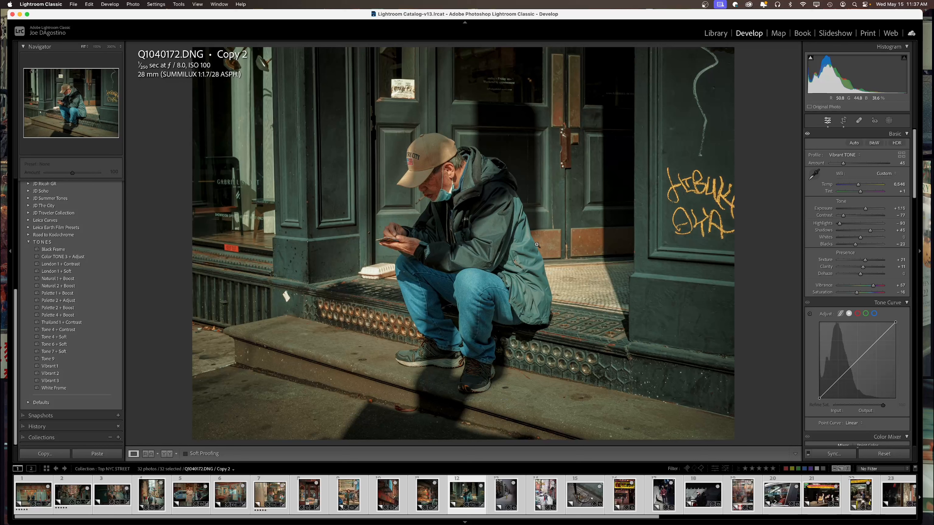
Raise the doorstep photo's exposure to about +1.45, then finish it with the Black Frame preset and a five-star rating
left_click_drag(860, 209, 867, 210)
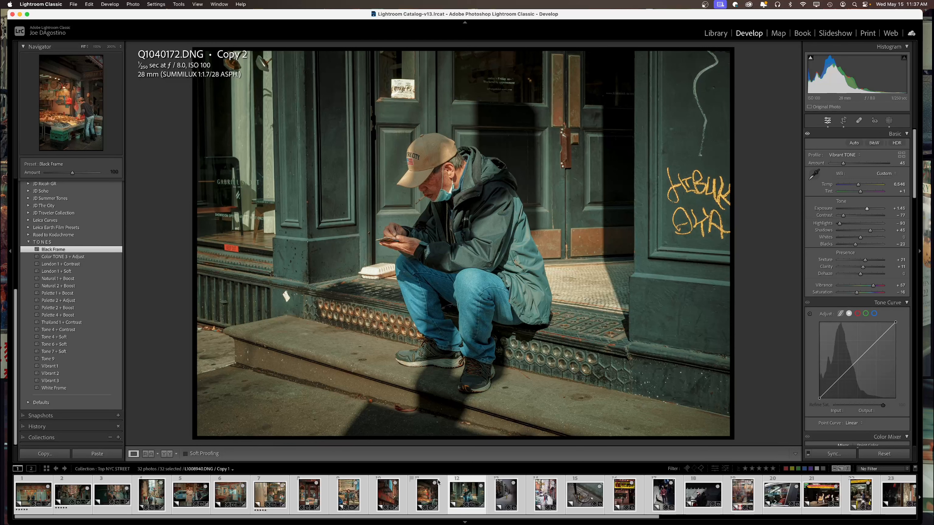
key("5")
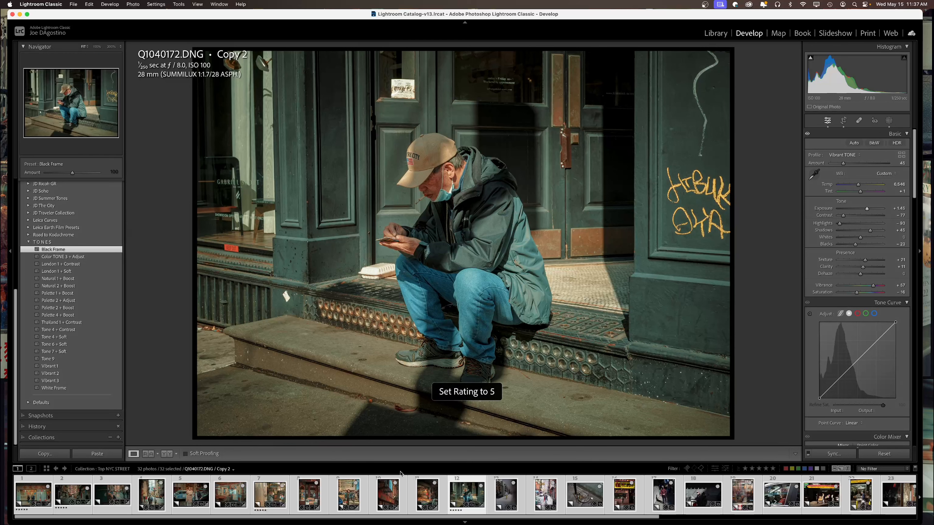
Open the thirteenth photo of the woman in the blue cap and crop its height to 4 x 5, then trim the left edge
left_click(511, 496)
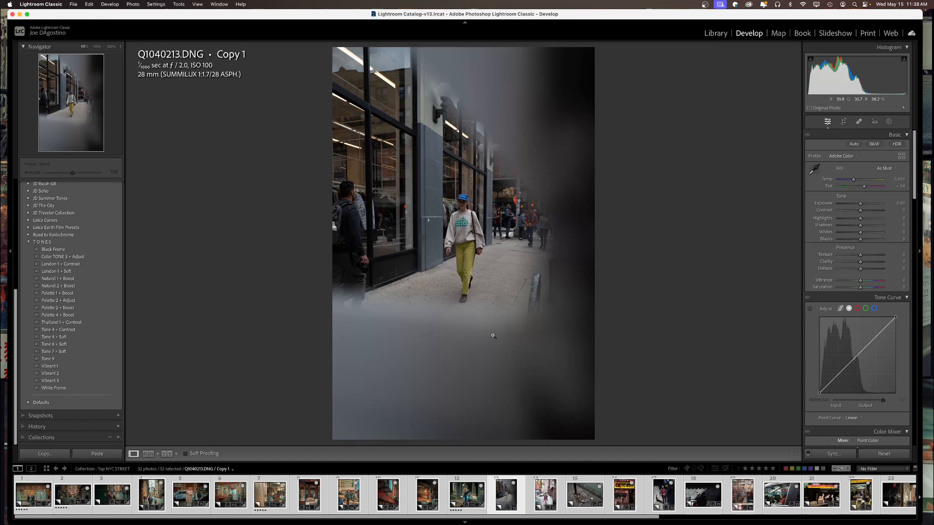
left_click(844, 122)
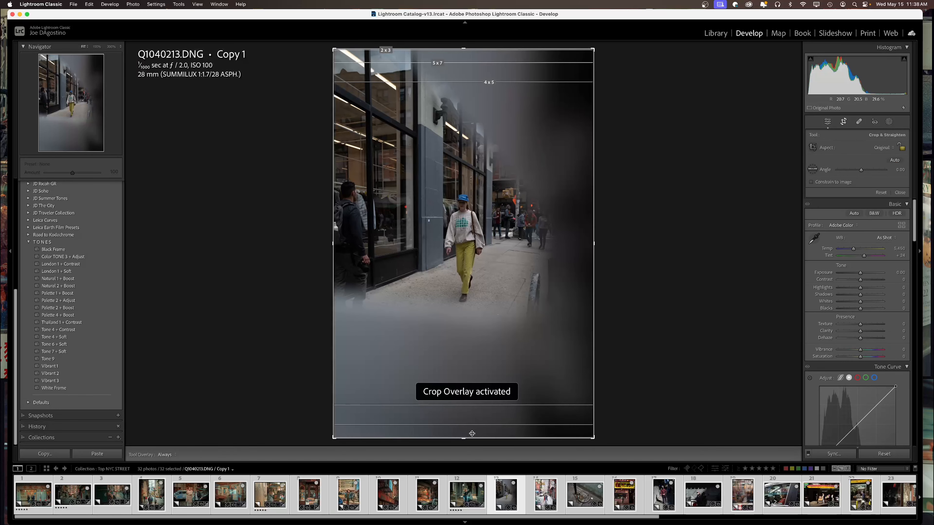
left_click_drag(464, 437, 463, 405)
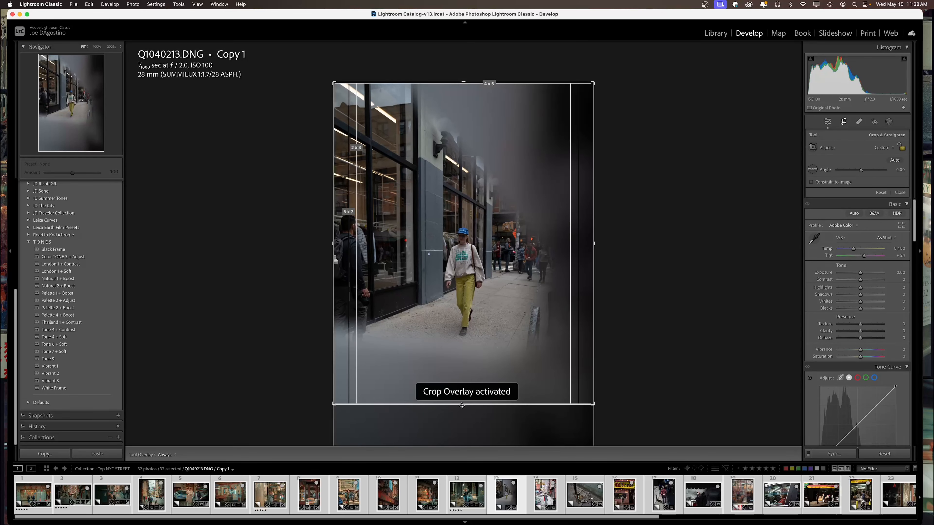
key("r")
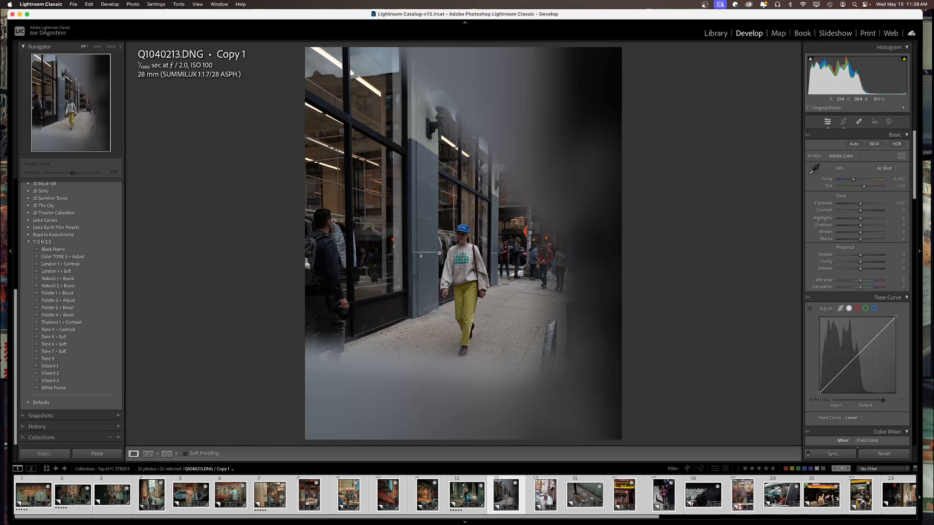
key("r")
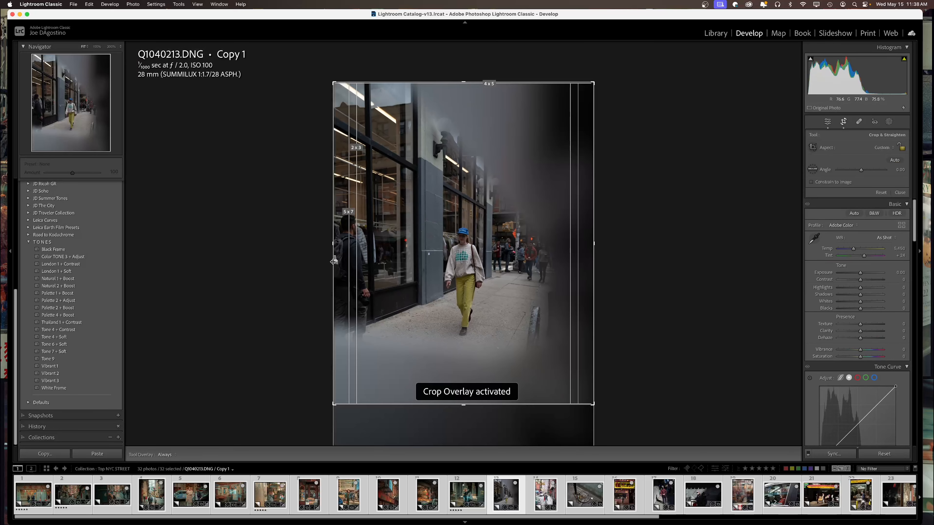
left_click_drag(332, 263, 358, 268)
key("d")
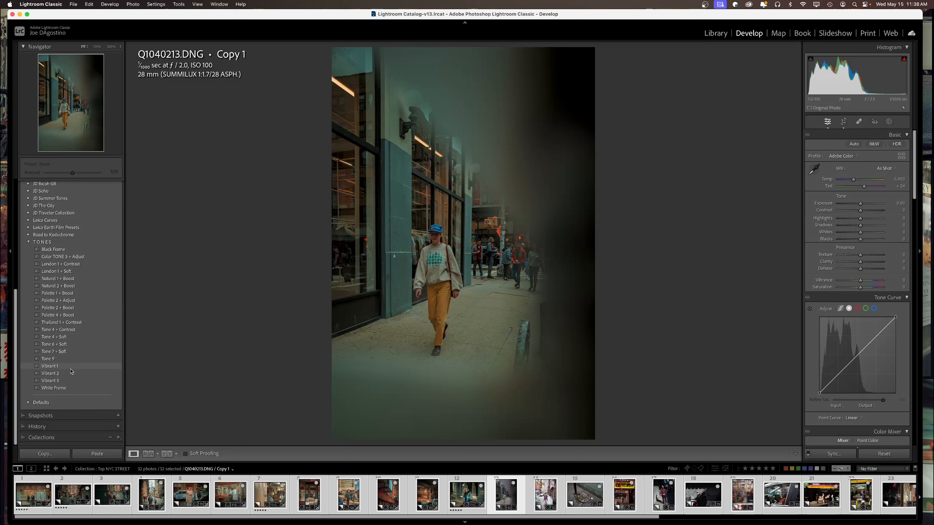
Give the blue cap photo the Vibrant 2 preset, exposure of about +0.80, tint of +11, a slightly cooler temperature and a black frame
left_click(66, 374)
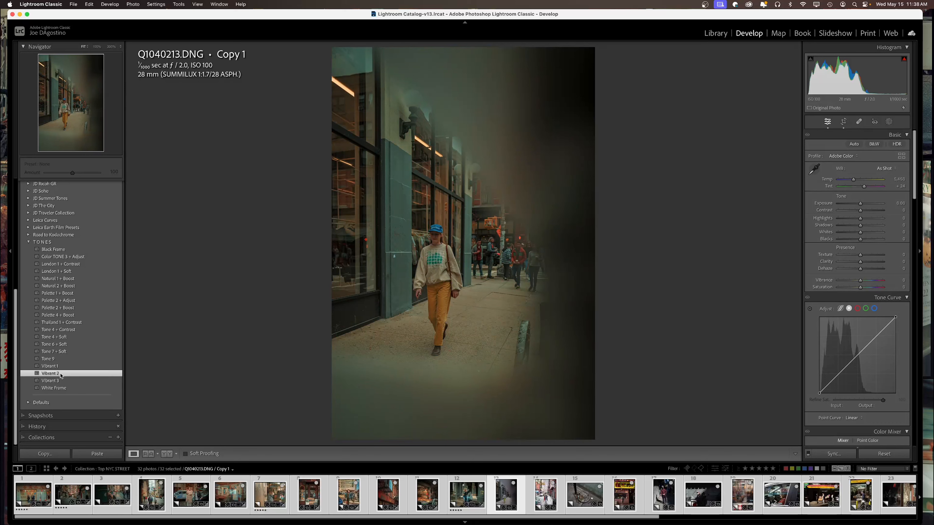
left_click(865, 211)
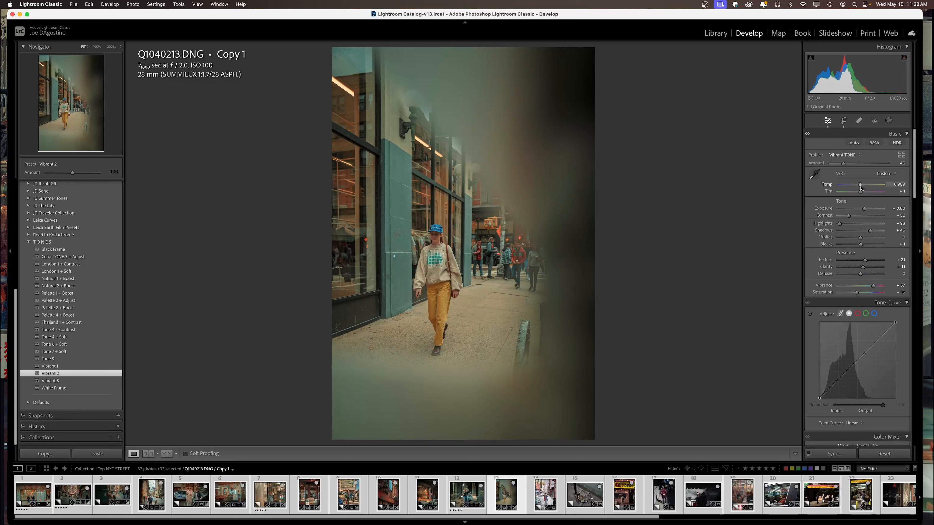
left_click_drag(860, 188, 864, 192)
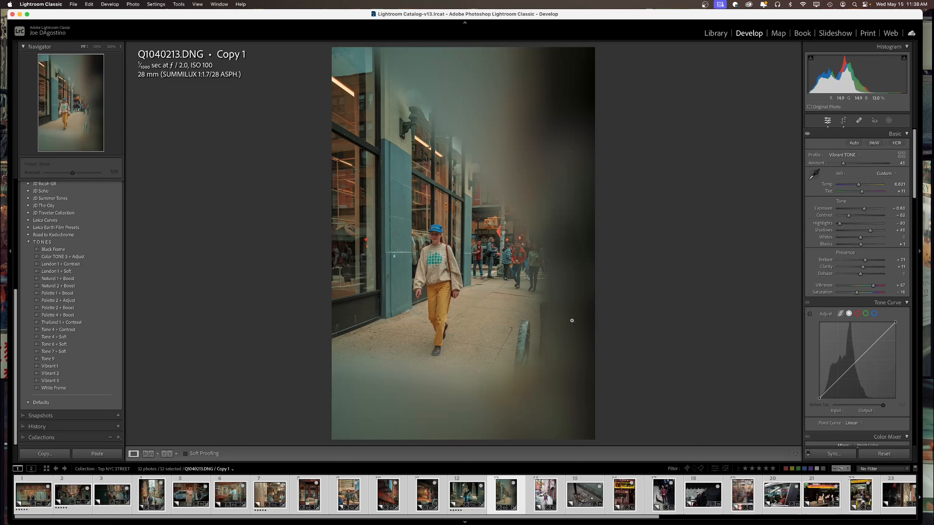
left_click(54, 250)
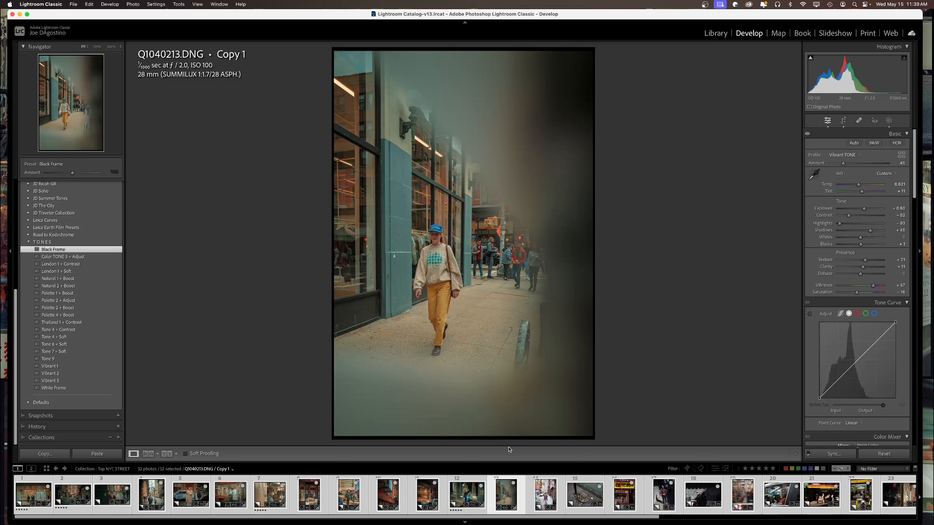
Open the fourteenth photo of the man walking down the Chinatown street, compare the Vibrant presets and apply Vibrant 1
left_click(546, 499)
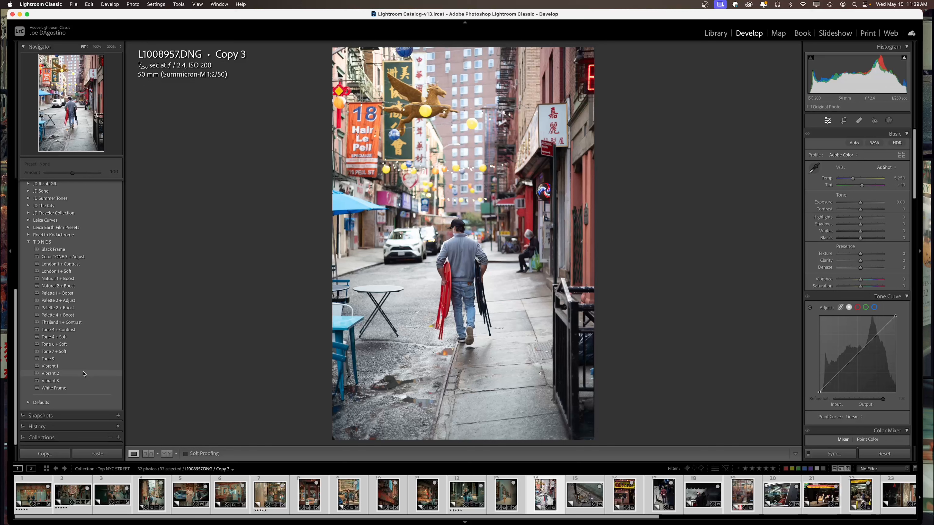
left_click(62, 382)
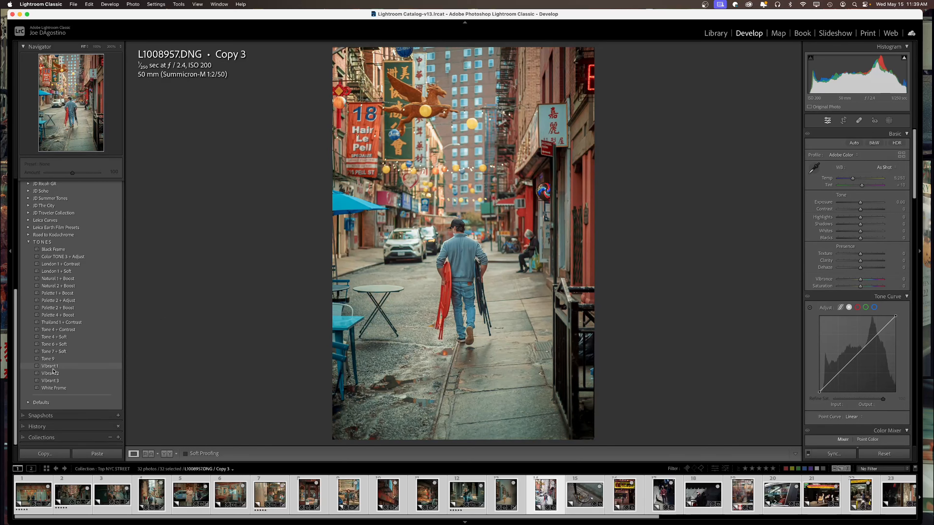
left_click(53, 368)
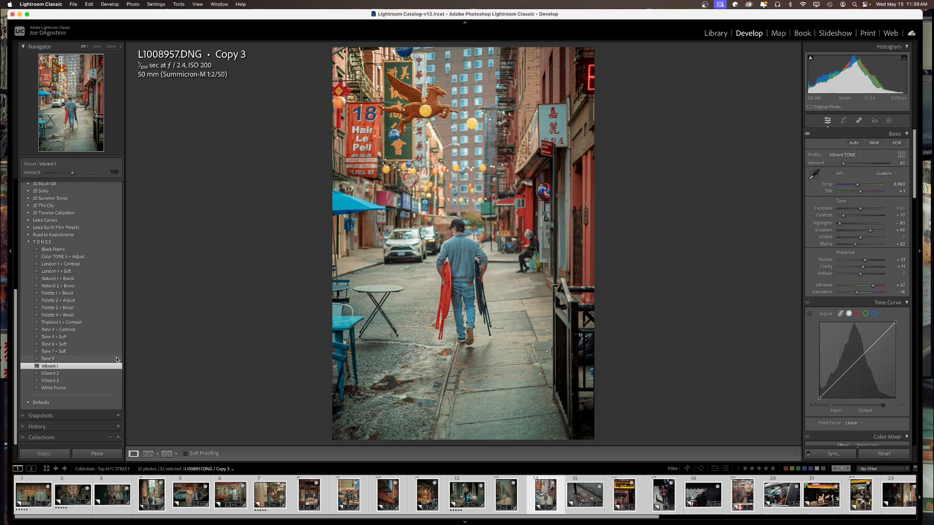
Crop the Chinatown street photo's height to the 5 x 7 proportion by trimming its lower edge
left_click(845, 122)
left_click_drag(459, 440, 457, 425)
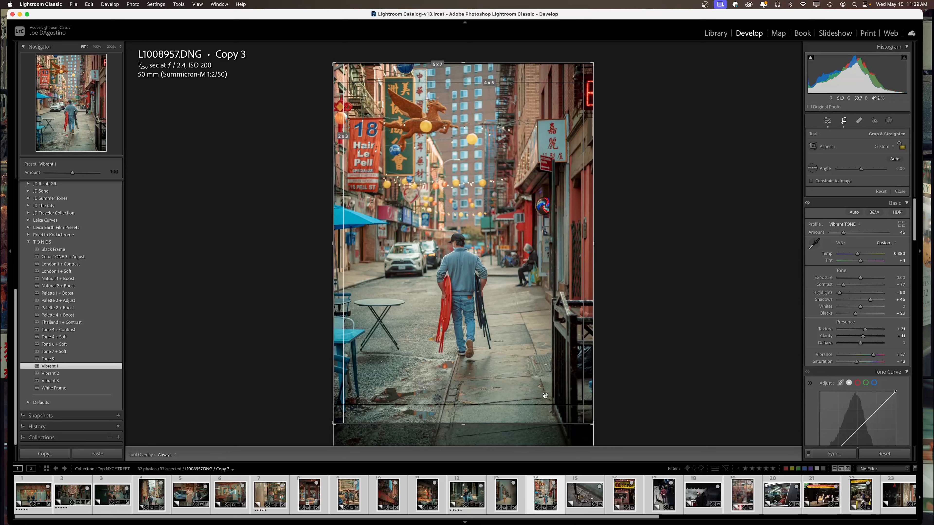
key("d")
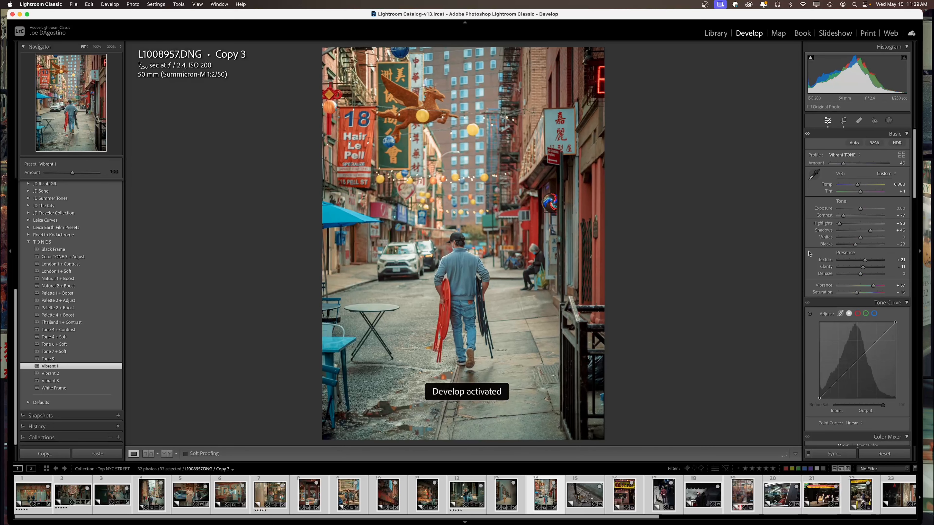
Strengthen the Chinatown street photo's post-crop vignette to an amount of about -46
scroll(863, 211, "down", 10)
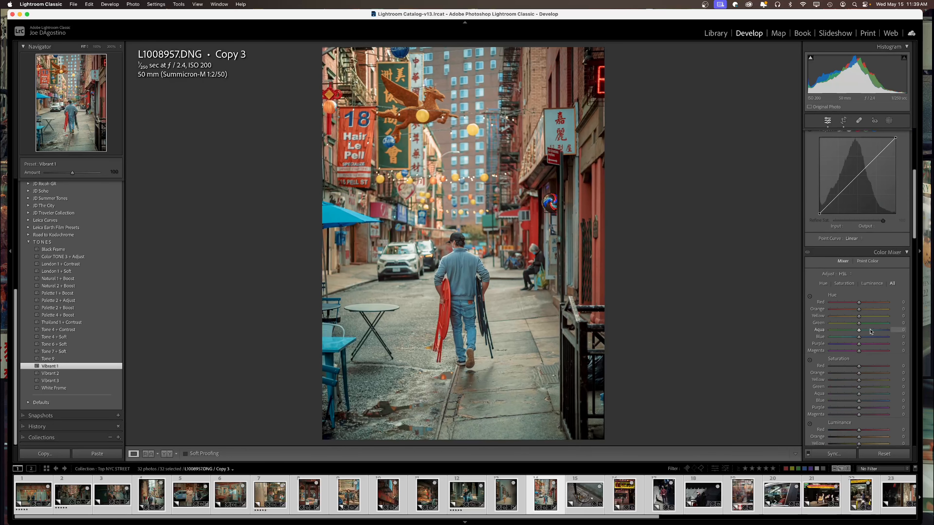
scroll(870, 332, "down", 15)
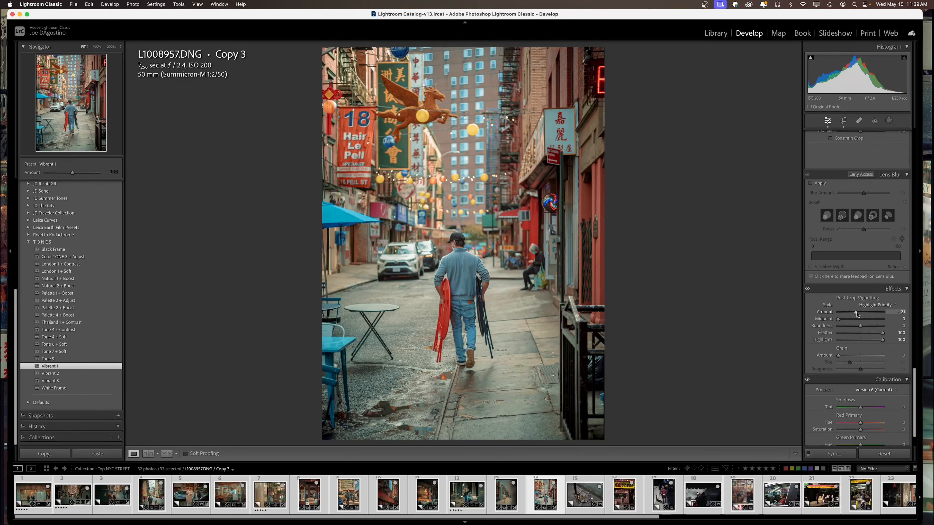
left_click_drag(855, 313, 854, 315)
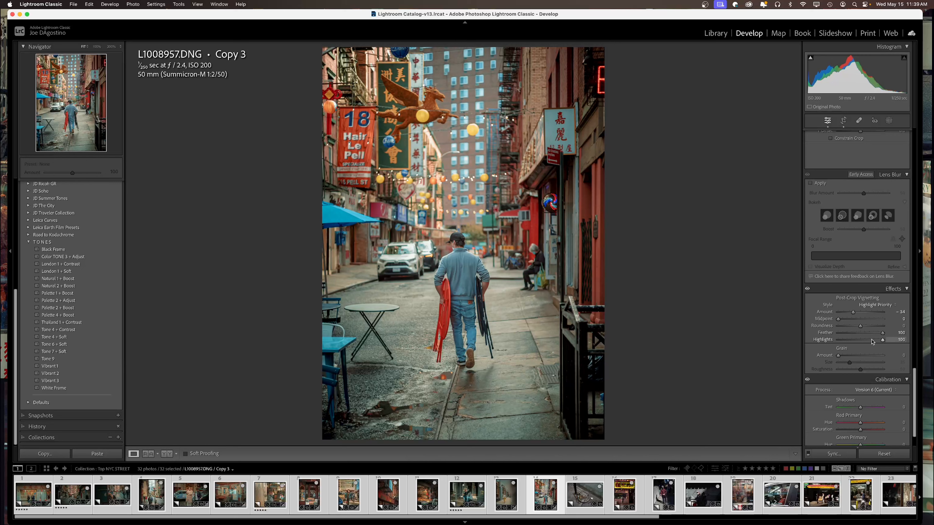
left_click_drag(853, 313, 850, 314)
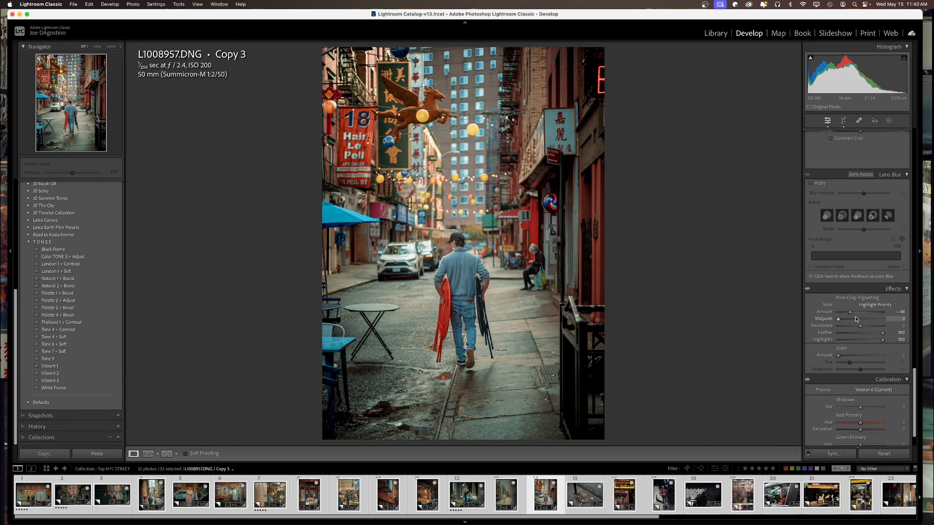
Apply the Black Frame preset to the street photo of the man carrying folded chairs
left_click(58, 250)
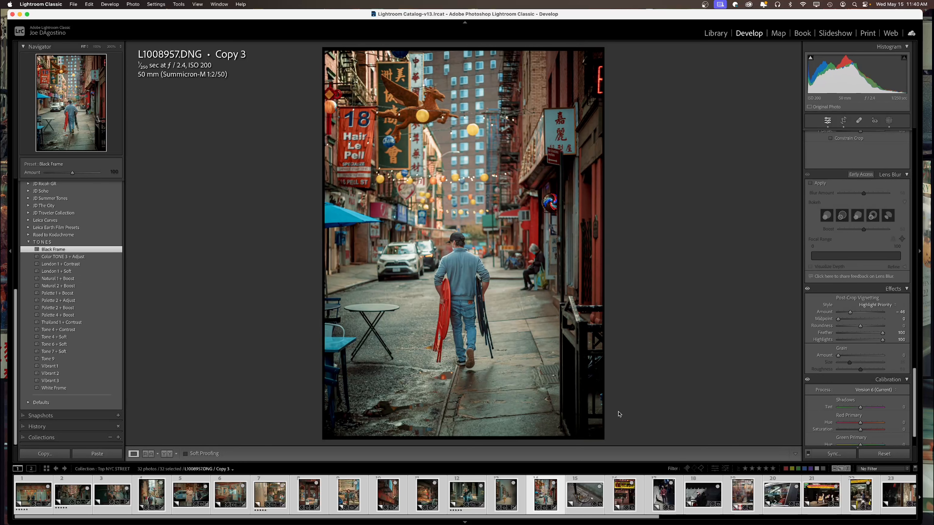
Crop away the side strip of the bicycle wheel photo beyond the face mask, using a custom aspect
left_click(582, 501)
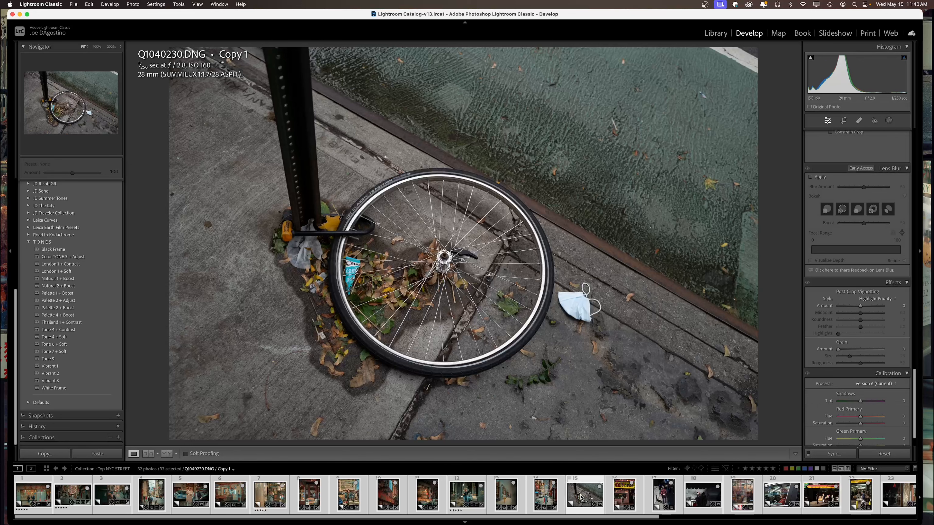
left_click(843, 120)
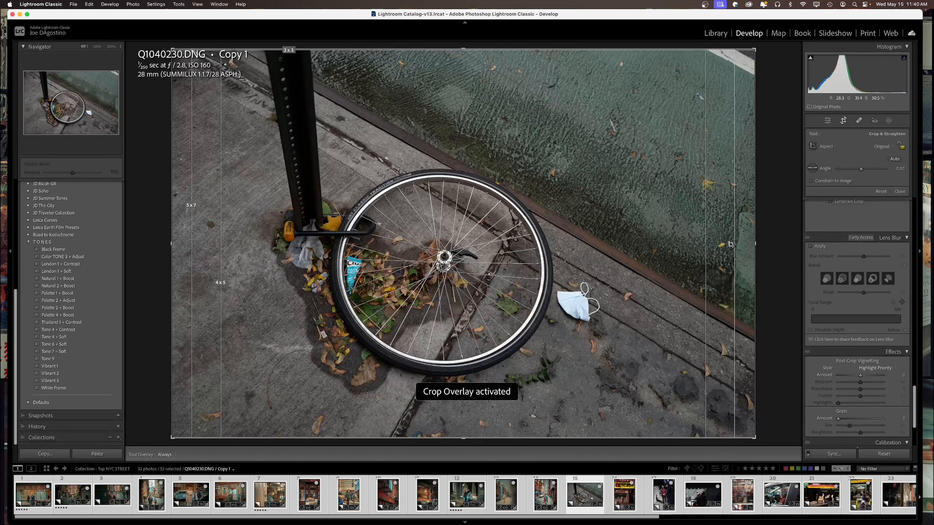
left_click_drag(753, 248, 704, 245)
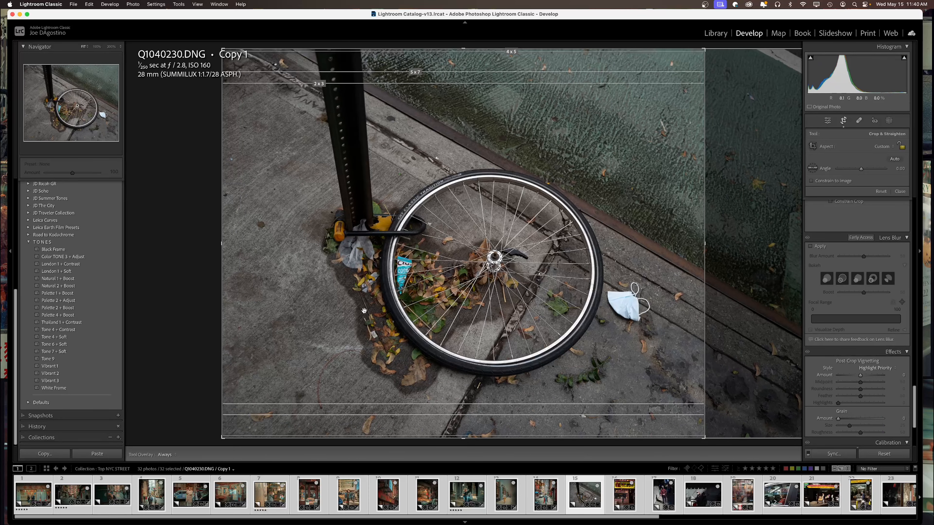
key("d")
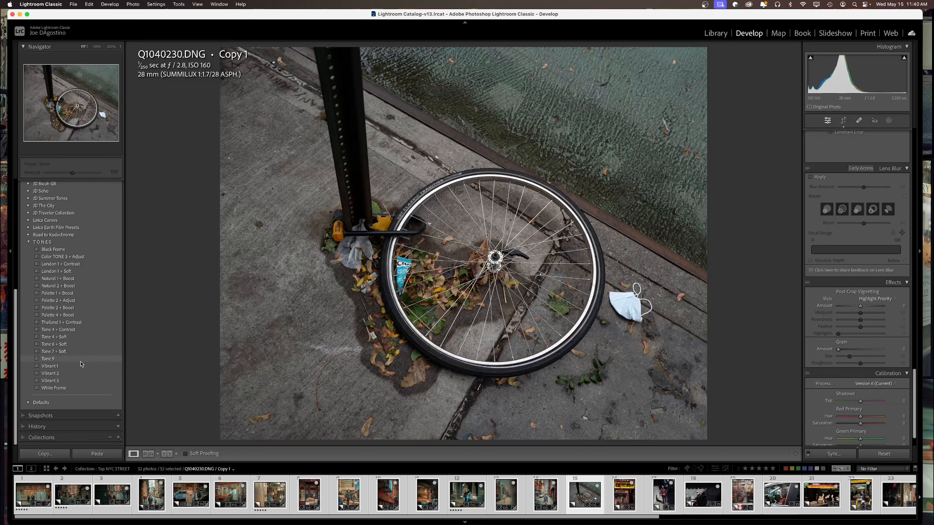
Apply the Vibrant 1 preset to the bicycle wheel photo and set Exposure to +0.90, Temp to 6,768 and Tint to +7
left_click(55, 369)
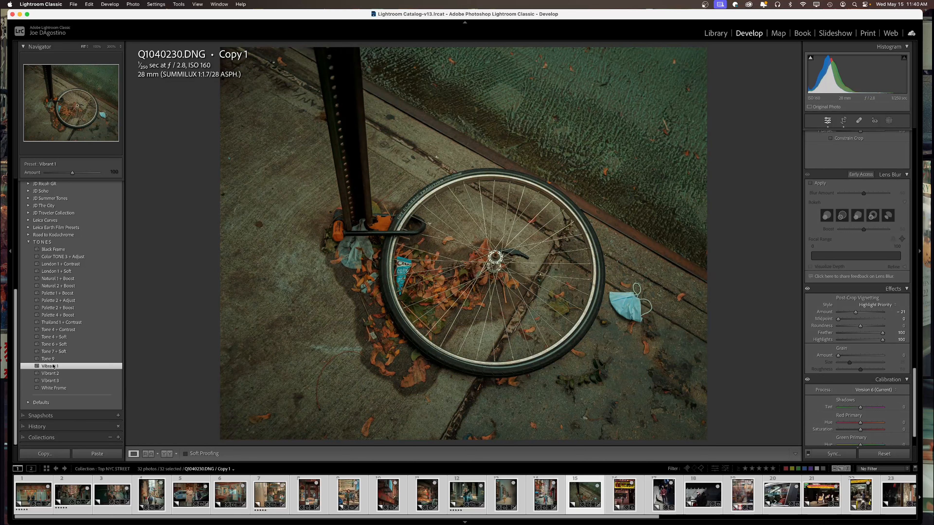
scroll(883, 157, "up", 15)
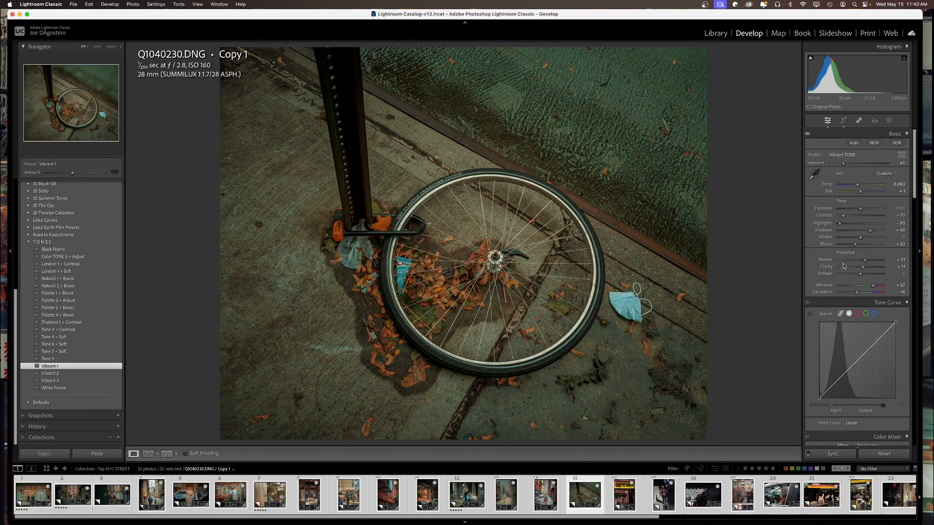
left_click_drag(863, 208, 860, 185)
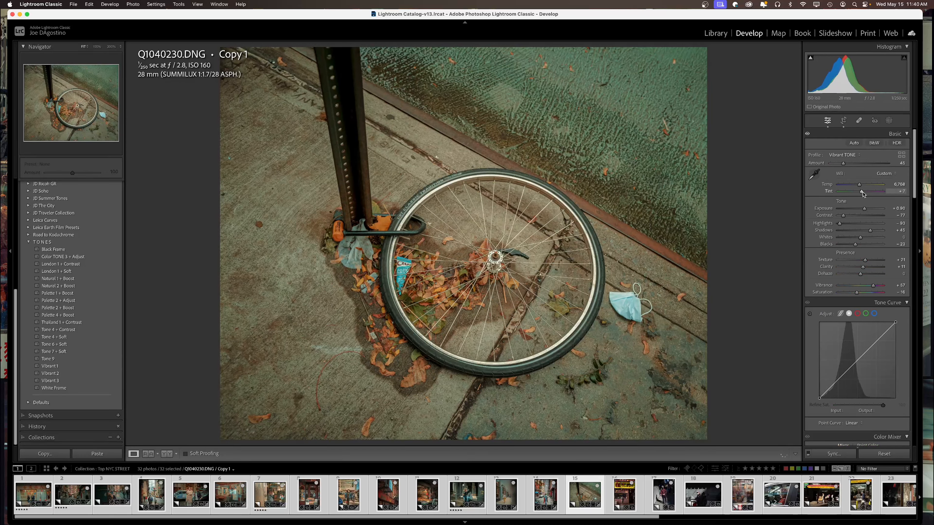
Fine-tune the crop of the bicycle wheel photo along its left and bottom edges
left_click(844, 120)
mouse_move(223, 244)
left_mouse_down()
mouse_move(289, 244)
mouse_move(218, 244)
left_mouse_up()
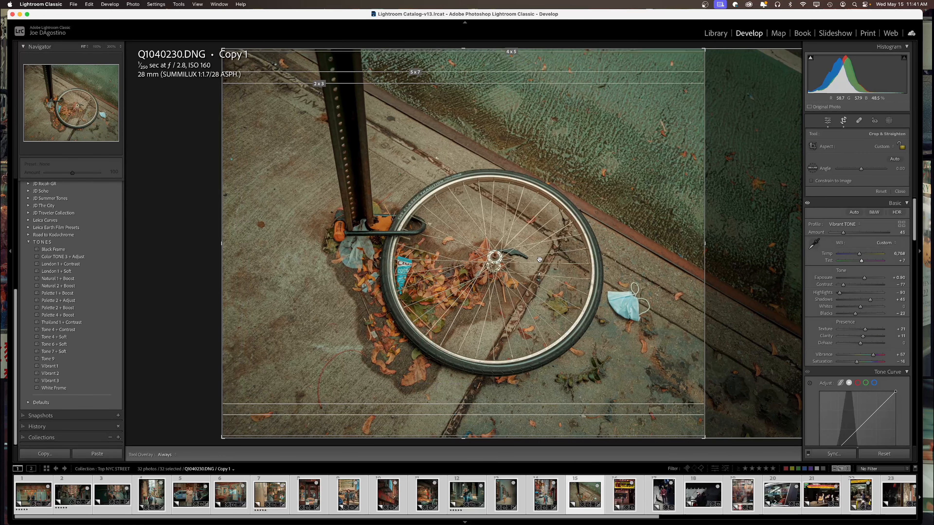
left_click_drag(463, 439, 462, 436)
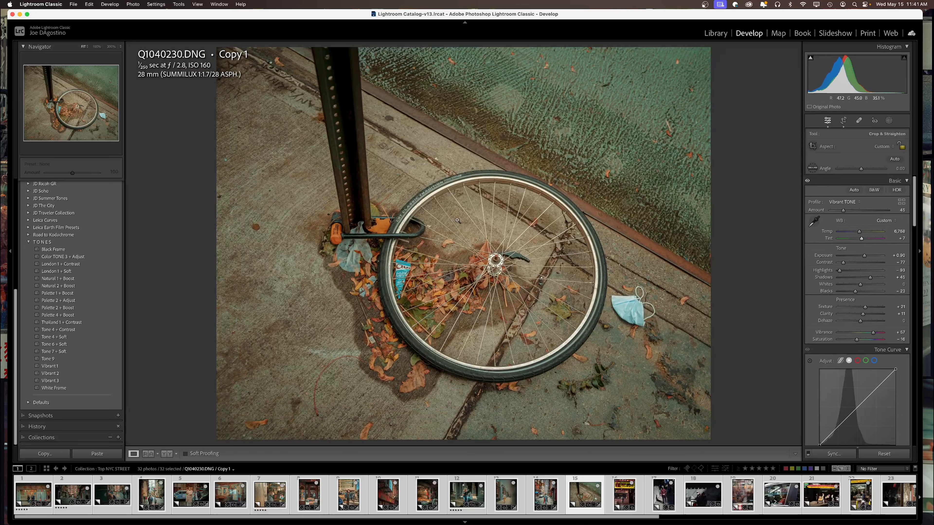
key("d")
Apply the Vibrant 1 preset to the Big Wong Restaurant photo and set Exposure to +0.65 and Temp to 5,438
left_click(620, 495)
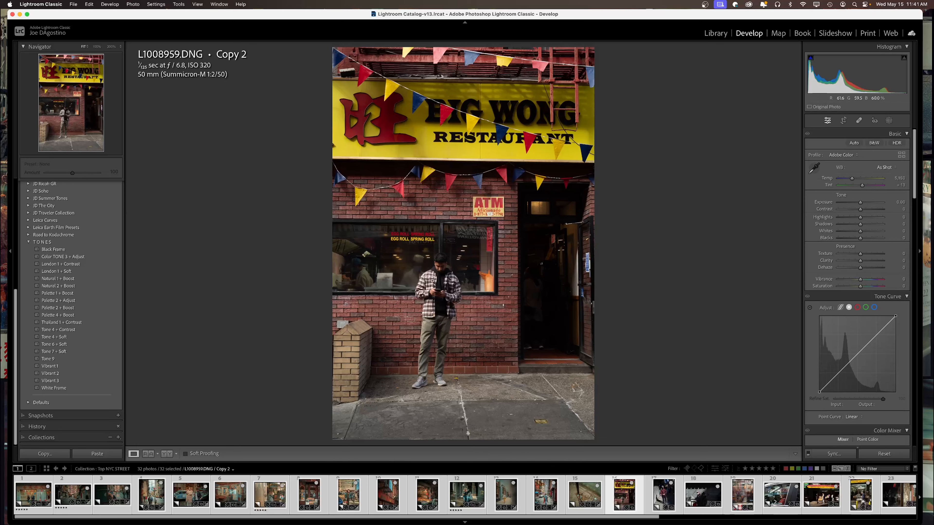
left_click(432, 281)
left_click(432, 281)
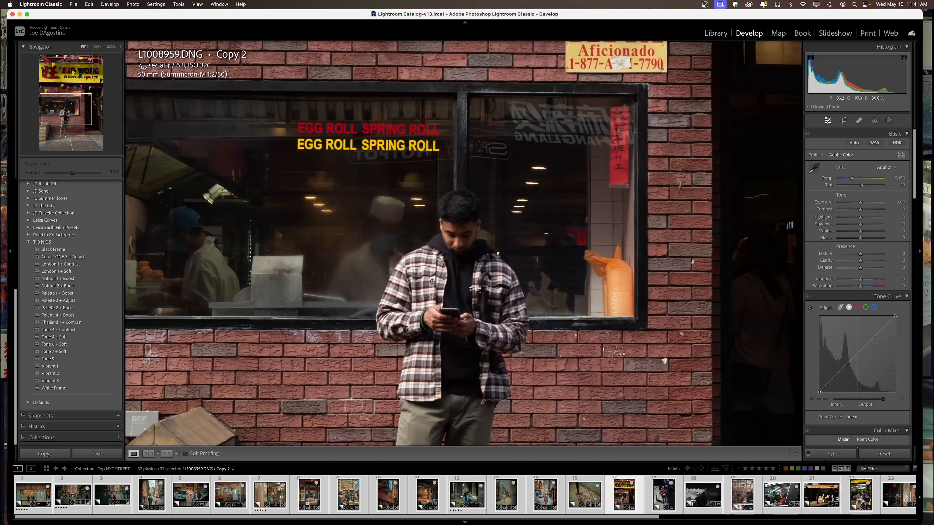
left_click(432, 282)
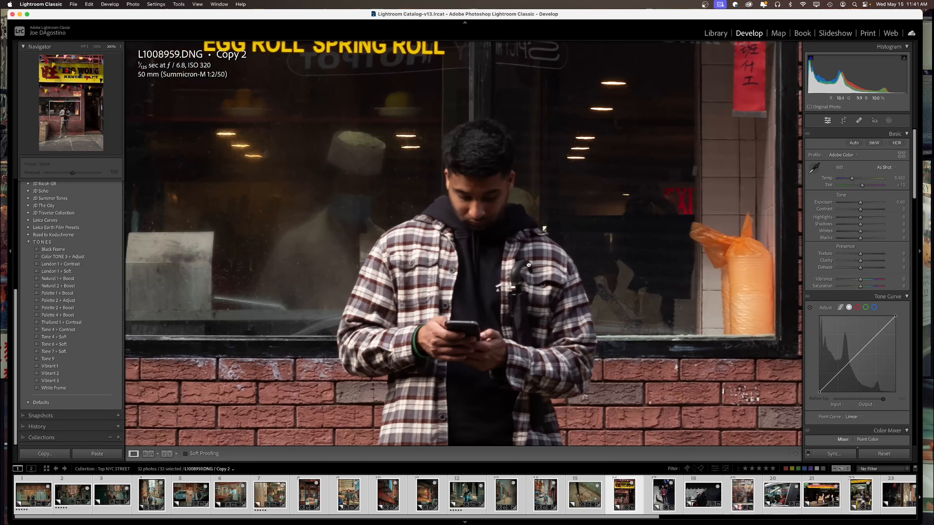
left_click(407, 231)
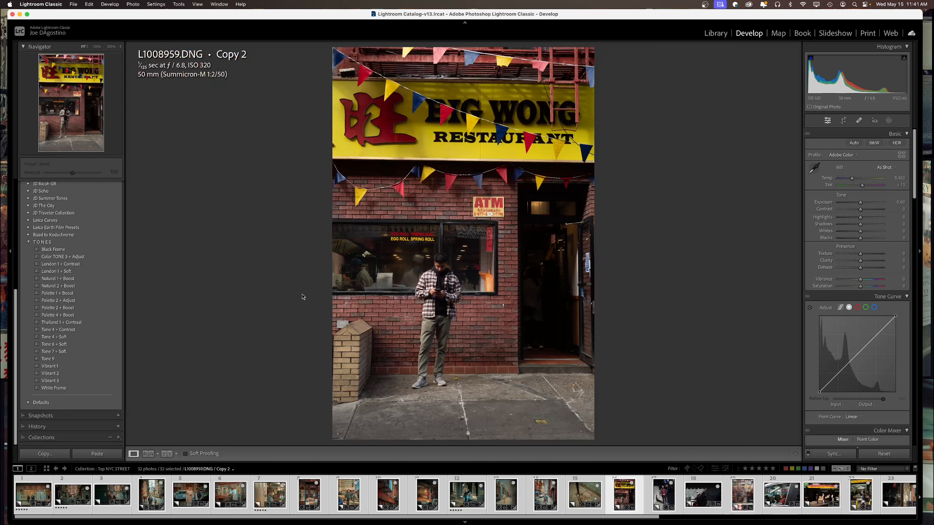
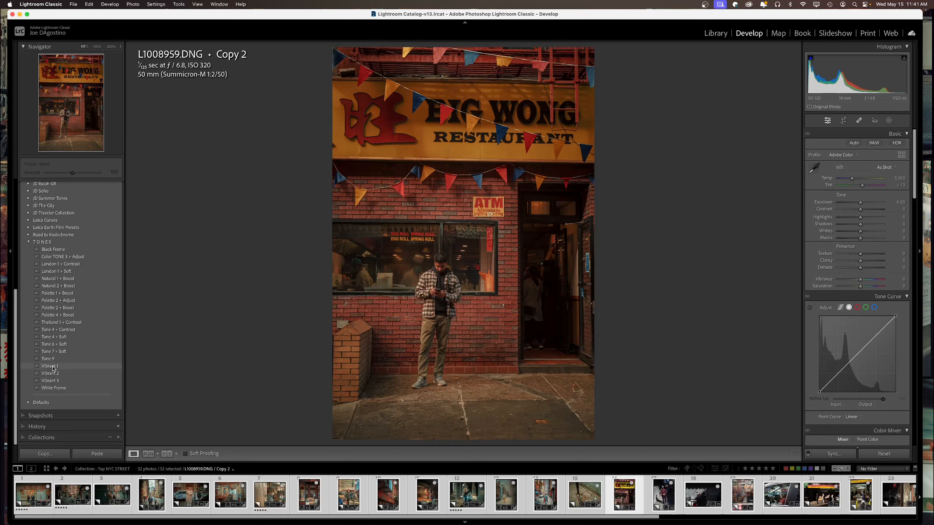
left_click(52, 367)
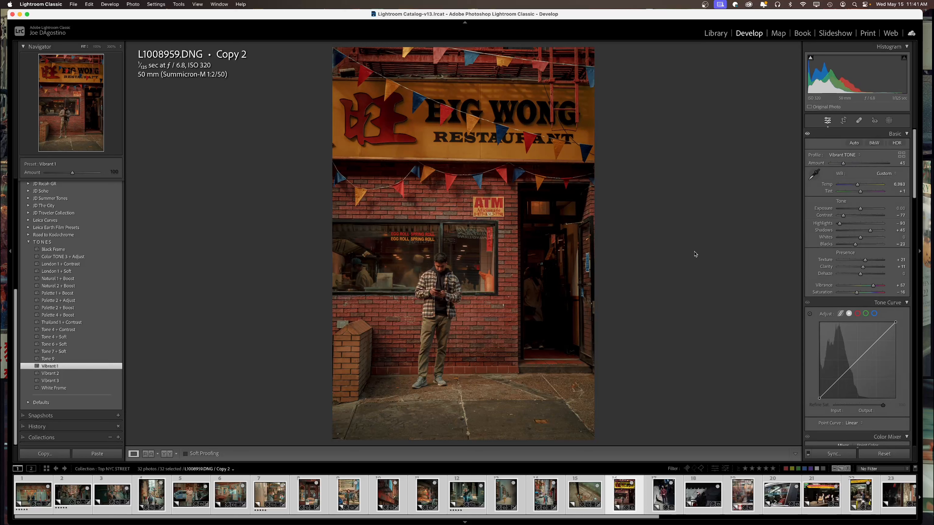
left_click_drag(858, 185, 863, 209)
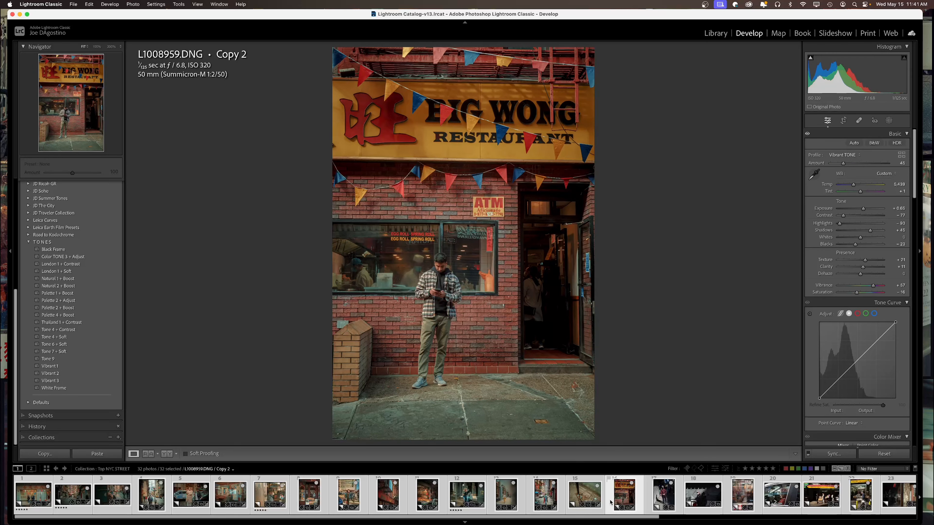
Apply the Vibrant 1 preset to the photo of the woman in the plaid shirt and set Exposure to +0.40
scroll(555, 502, "down", 3)
left_click(507, 498)
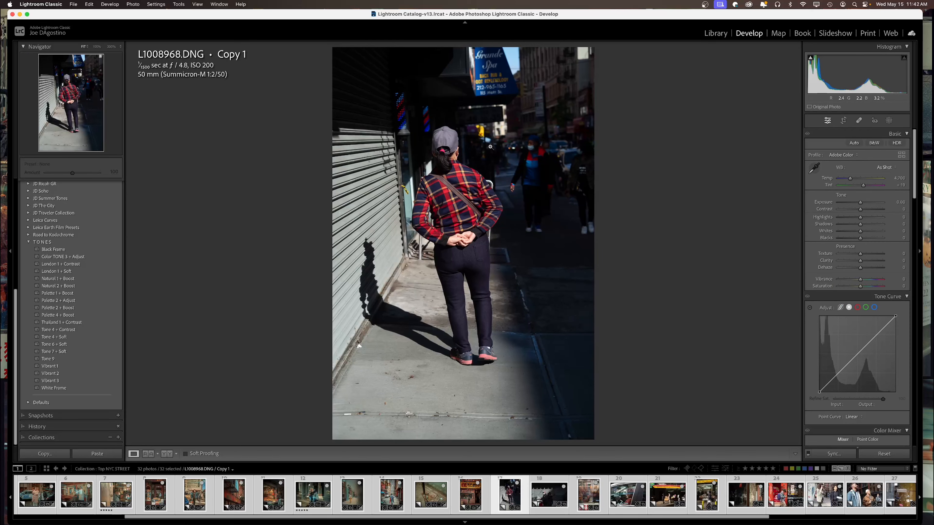
left_click_drag(492, 193, 507, 275)
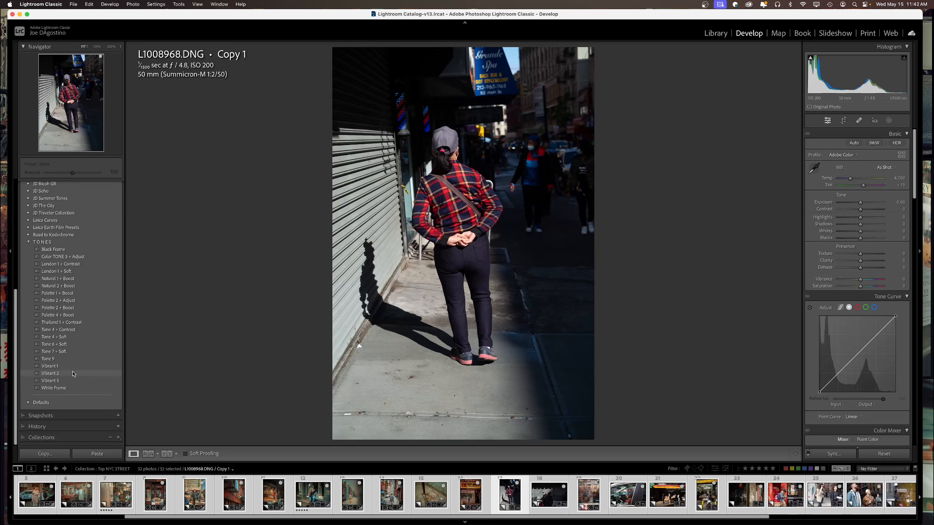
left_click(56, 374)
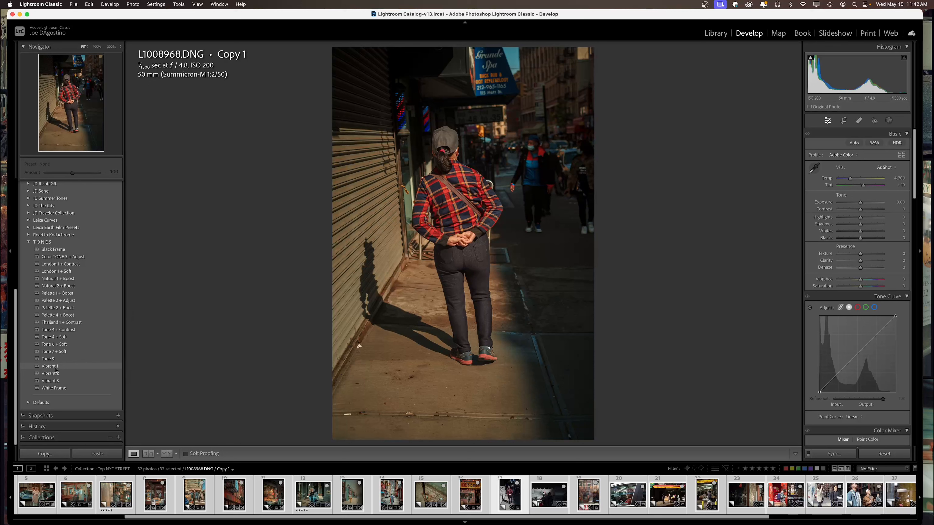
left_click(55, 368)
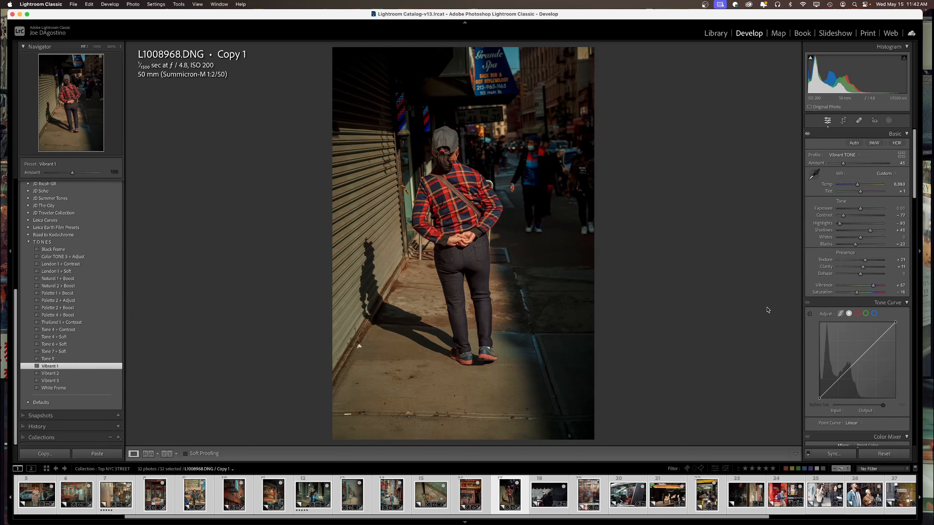
left_click_drag(861, 209, 863, 211)
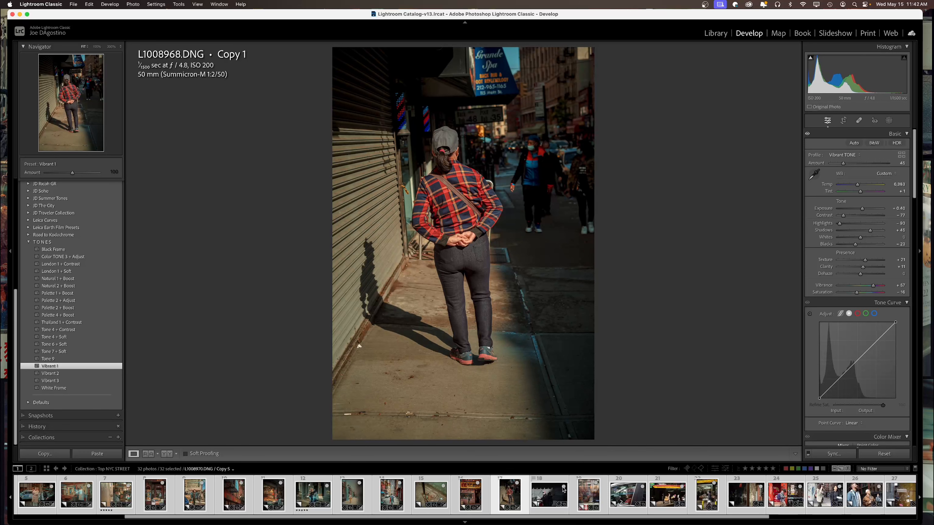
Auto-straighten the photo of the masked man reading a newspaper and crop it to 16 x 9, keeping the lower part of the frame
left_click(546, 494)
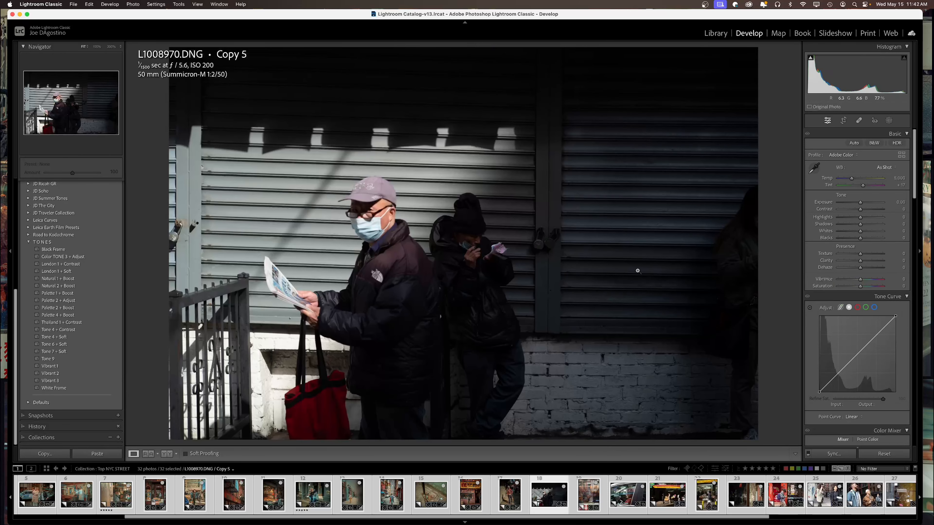
left_click(844, 120)
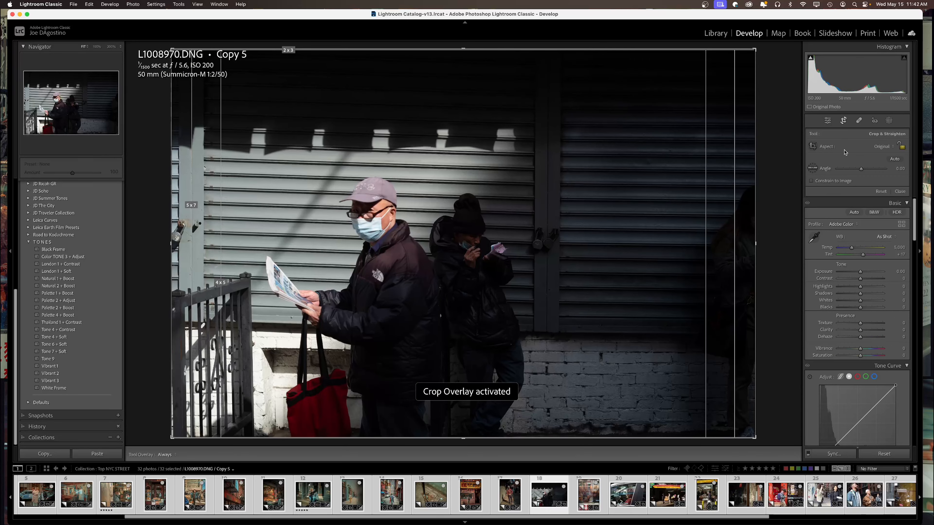
left_click(894, 160)
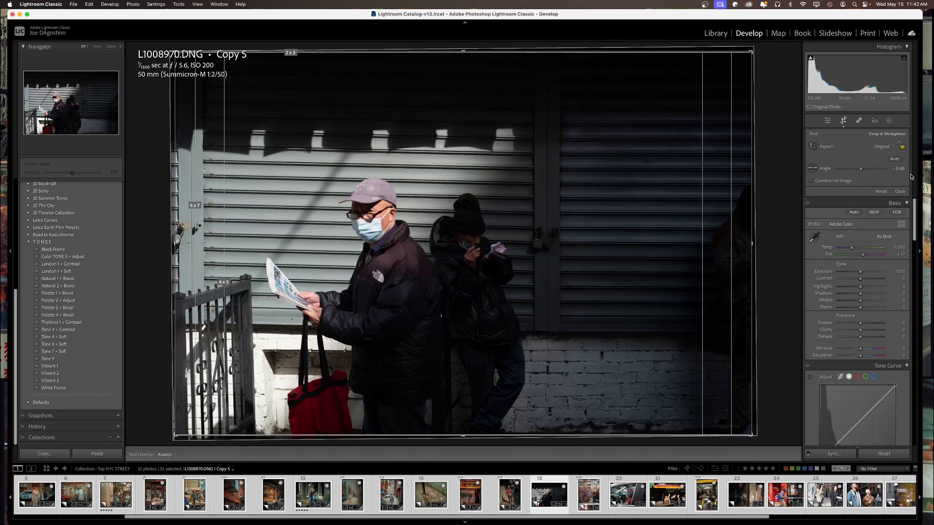
left_click(883, 146)
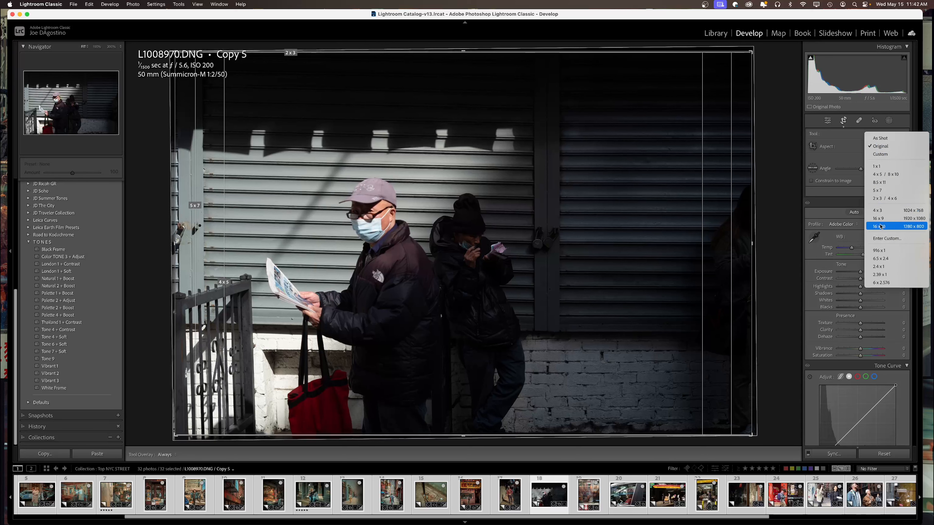
left_click(879, 219)
left_click_drag(583, 235, 616, 201)
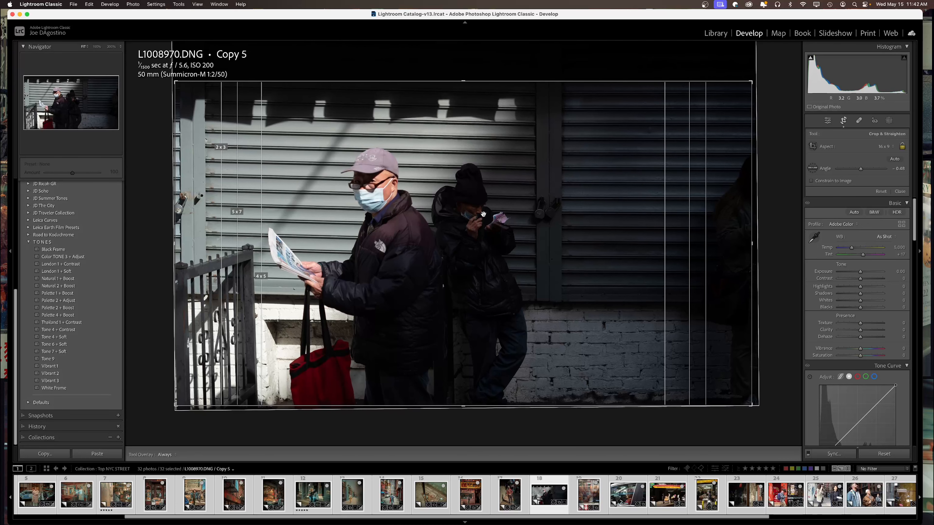
key("d")
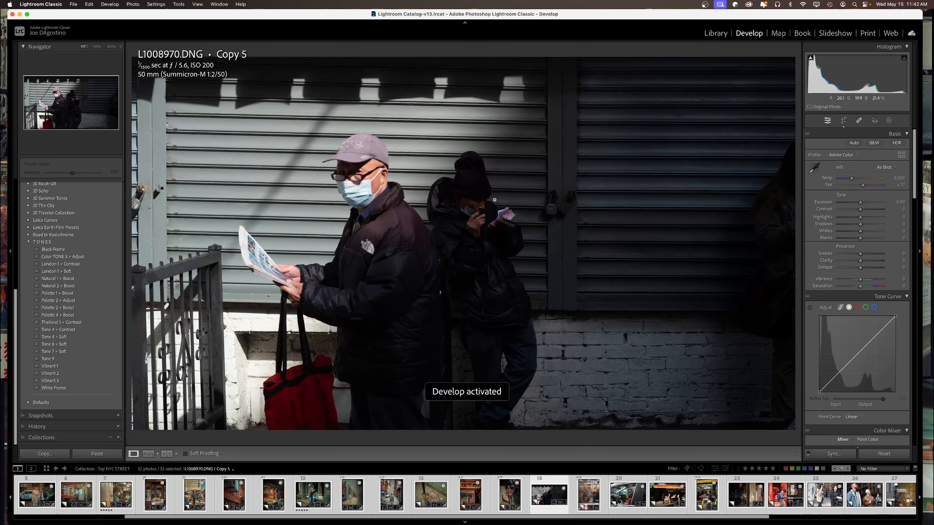
Check the two men up close, apply the Vibrant 1 preset to the newspaper photo and set Exposure to +1.00
left_click(357, 176)
left_click(357, 177)
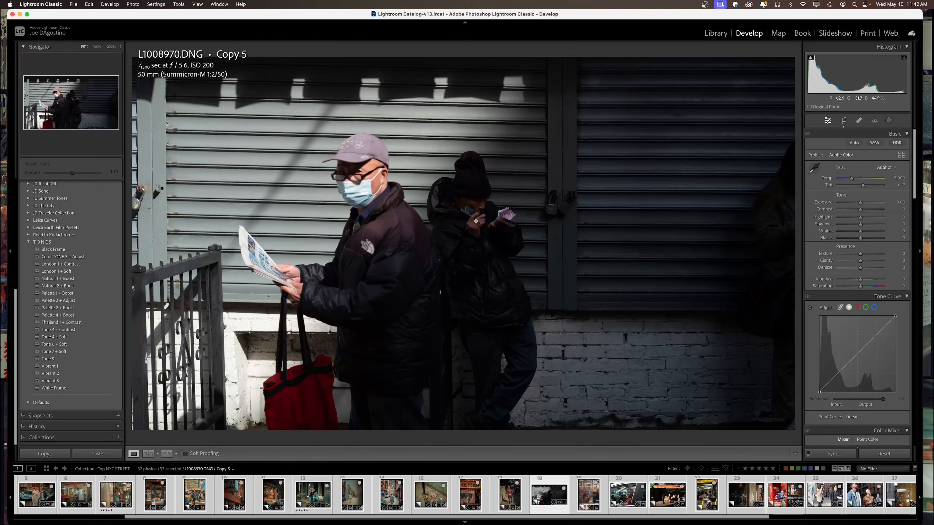
left_click(477, 221)
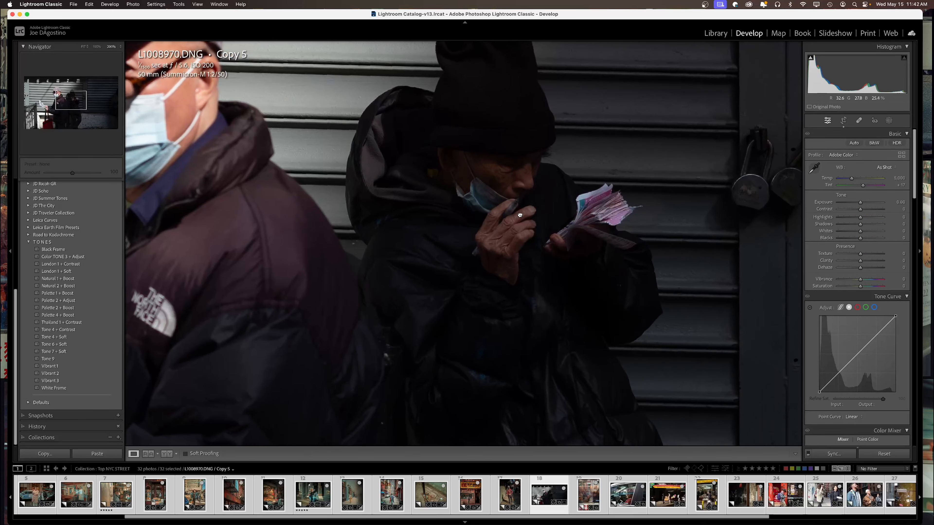
left_click(520, 214)
left_click(515, 217)
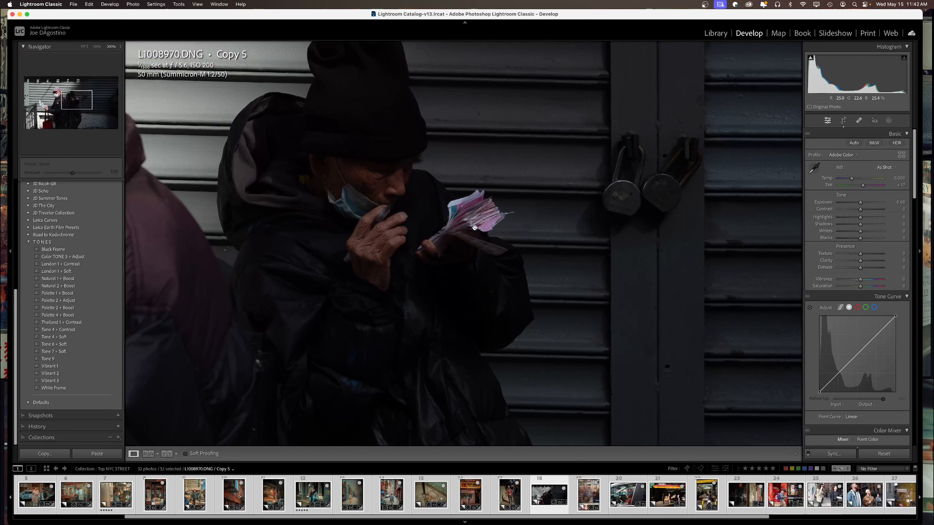
left_click(329, 217)
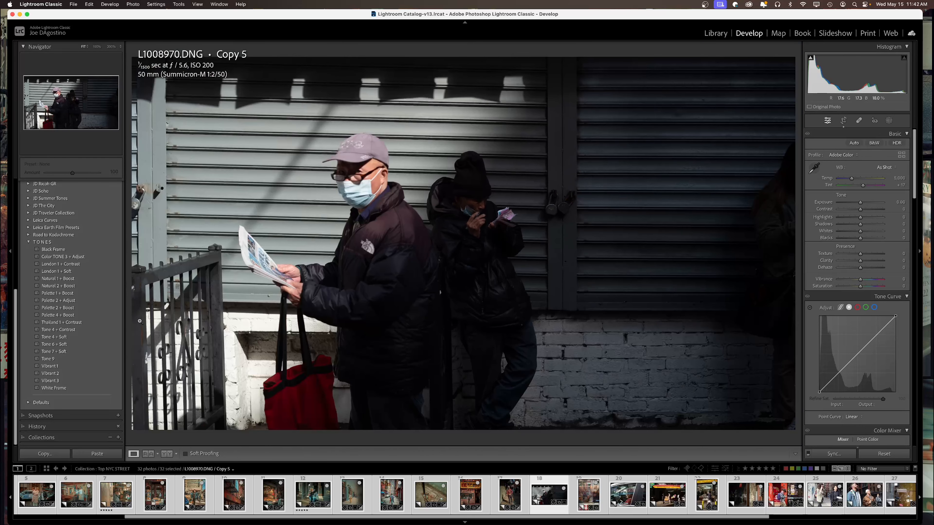
left_click(52, 367)
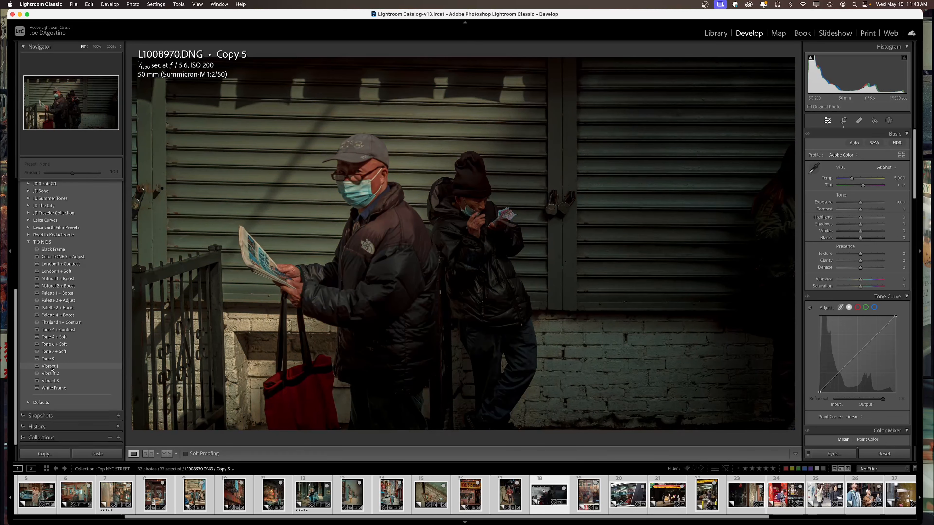
left_click(51, 367)
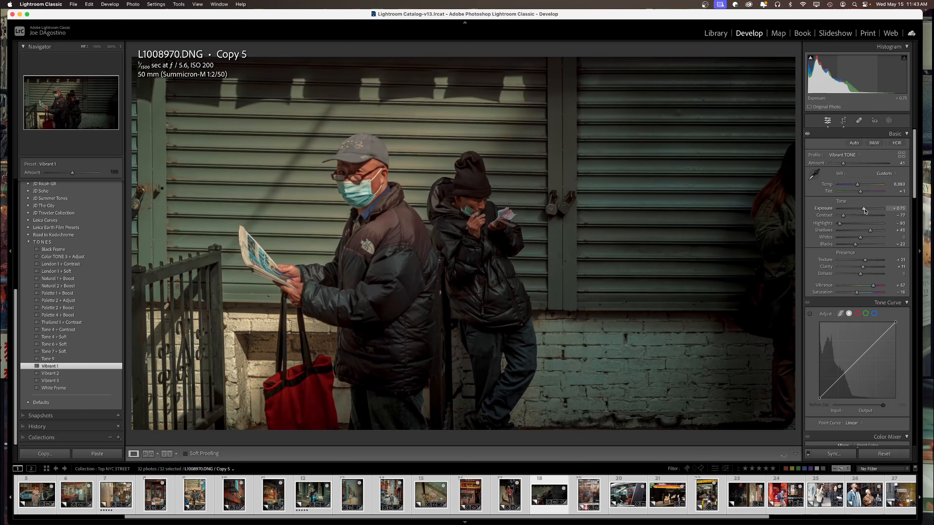
left_click_drag(863, 210, 866, 212)
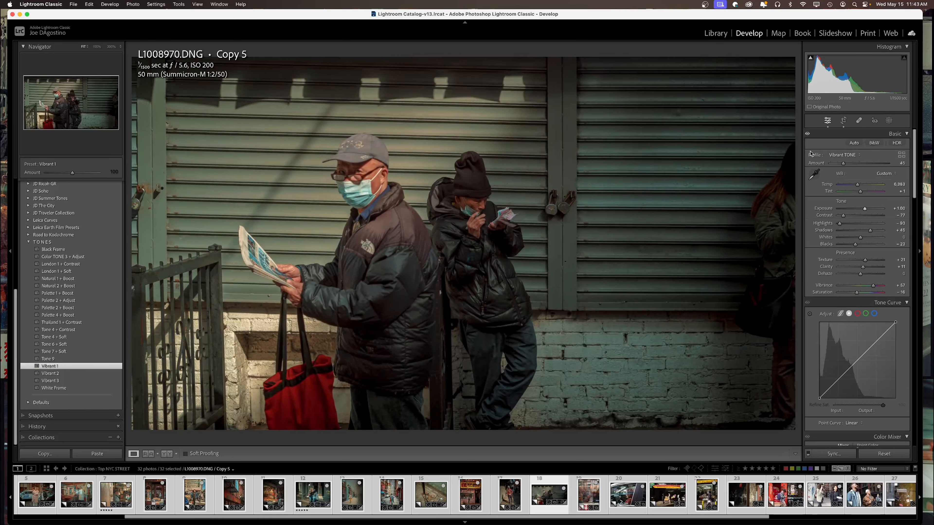
Crop the newspaper photo with an unlocked aspect ratio, trimming its right side to exclude the shadowed figure, and apply the Black Frame preset
left_click(844, 125)
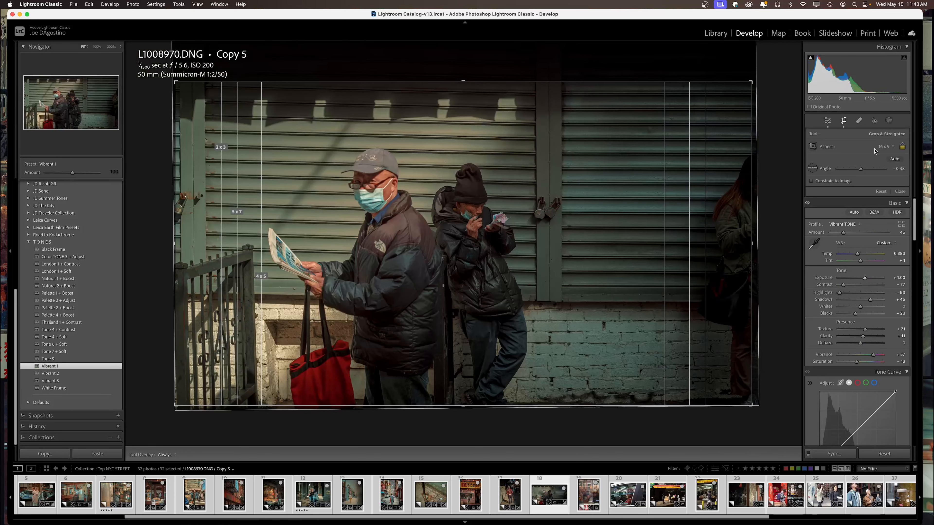
left_click(890, 147)
left_click(889, 147)
left_click(902, 146)
left_click_drag(750, 241, 708, 247)
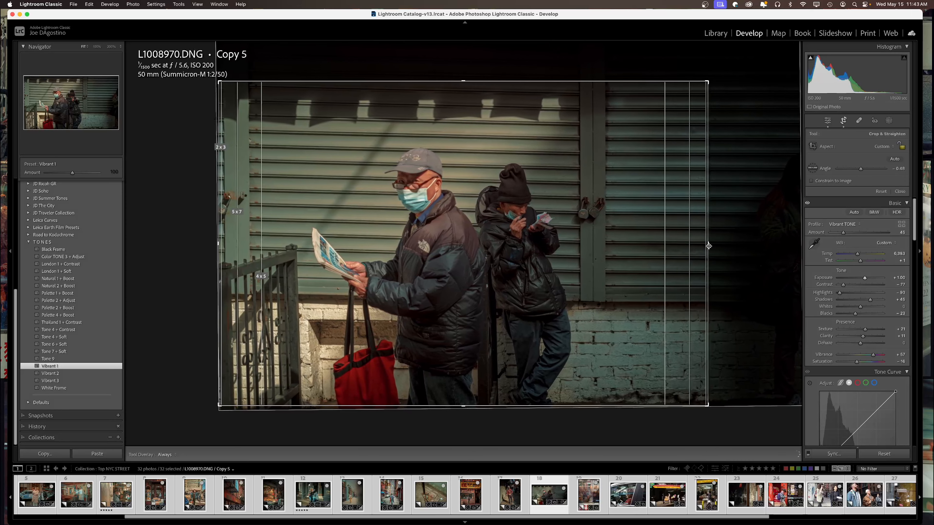
key("Return")
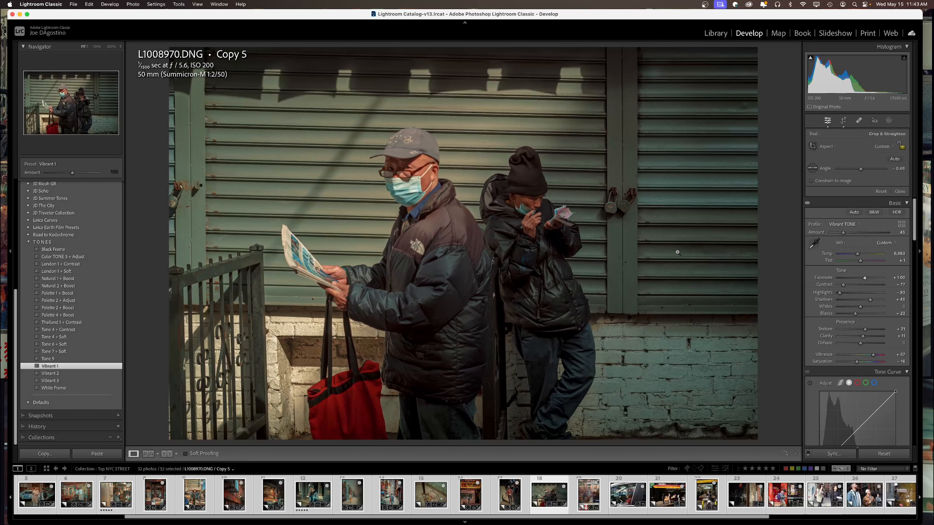
key("d")
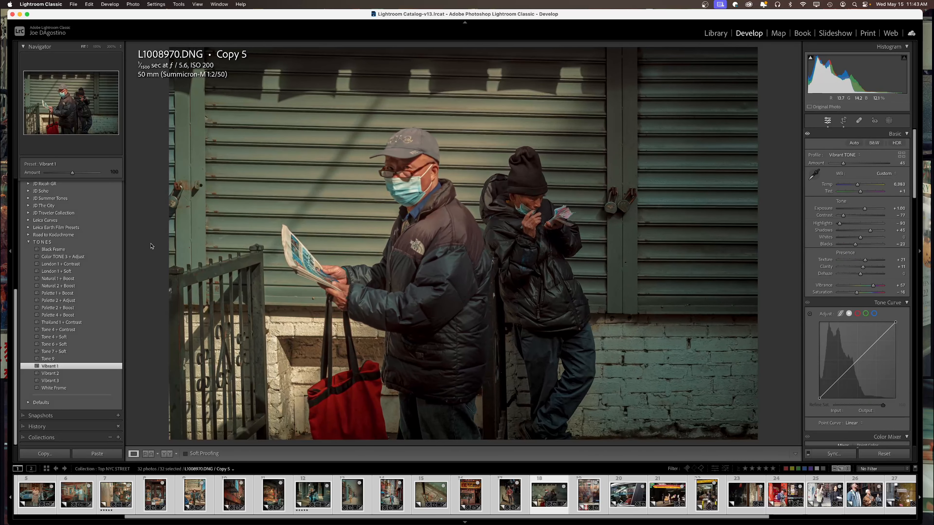
left_click(67, 250)
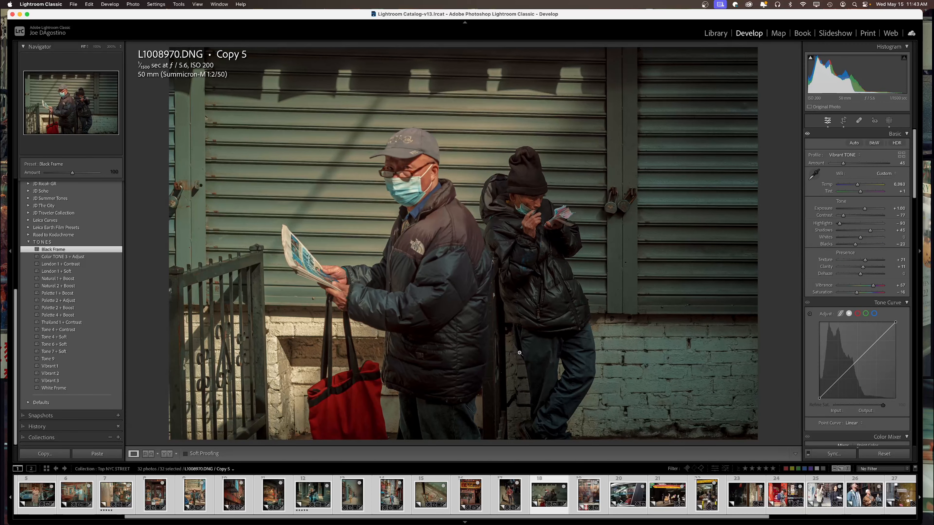
Apply the Vibrant 1 preset to the roast duck window photo, set Temp to 4,243, Exposure to +0.85 and Blacks to -38, and raise Contrast
left_click(580, 499)
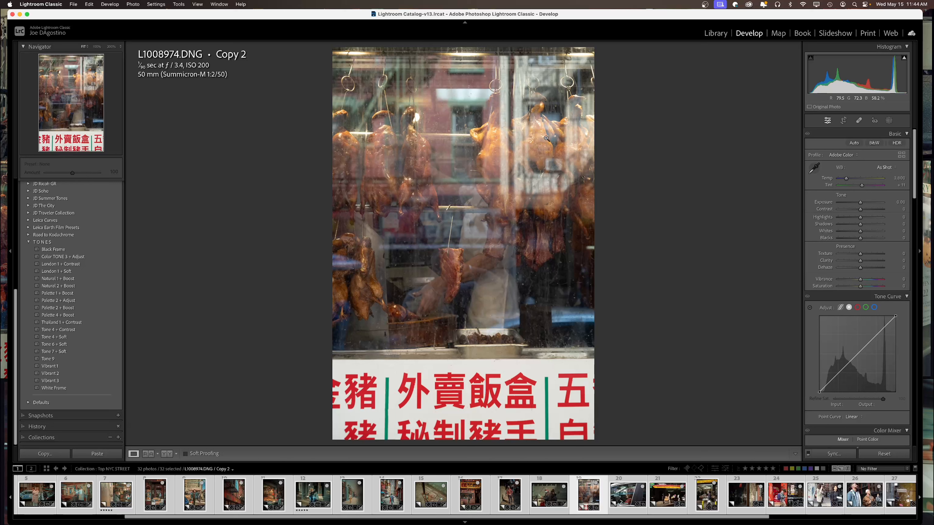
left_click(393, 140)
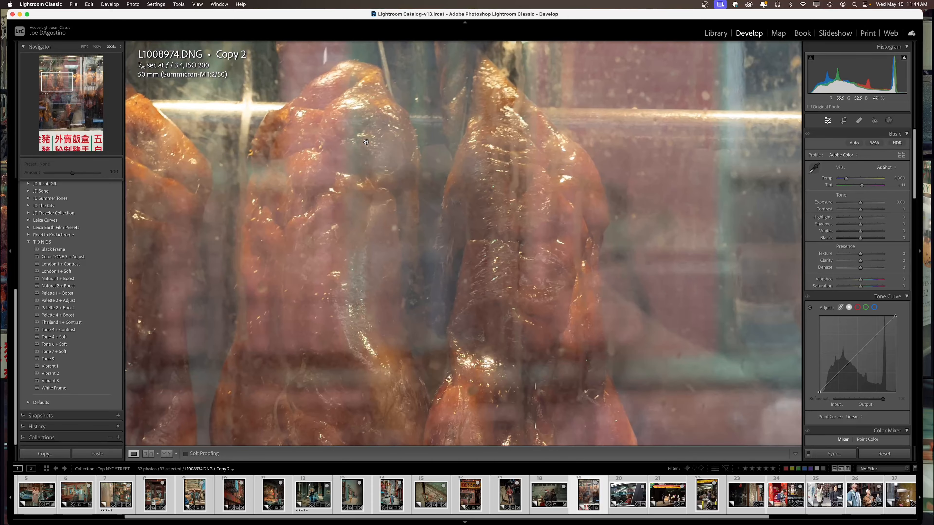
left_click(496, 181)
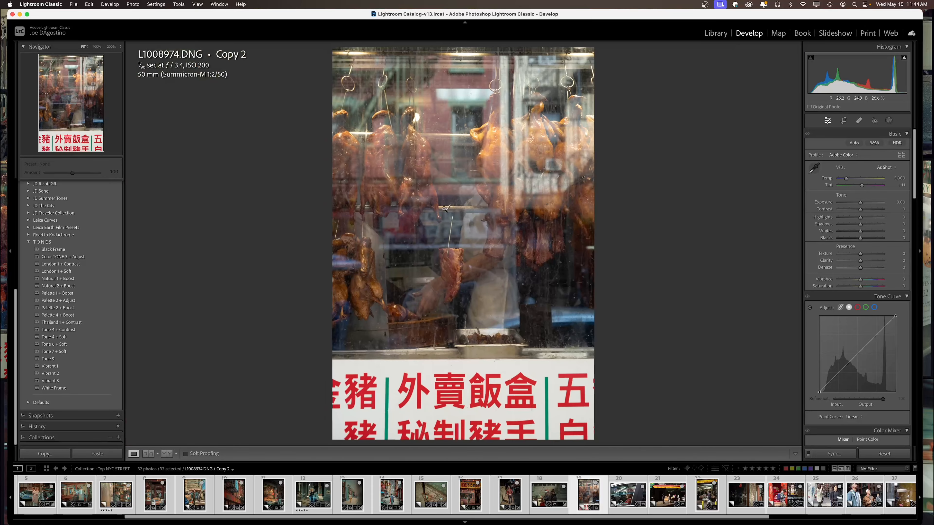
left_click(380, 294)
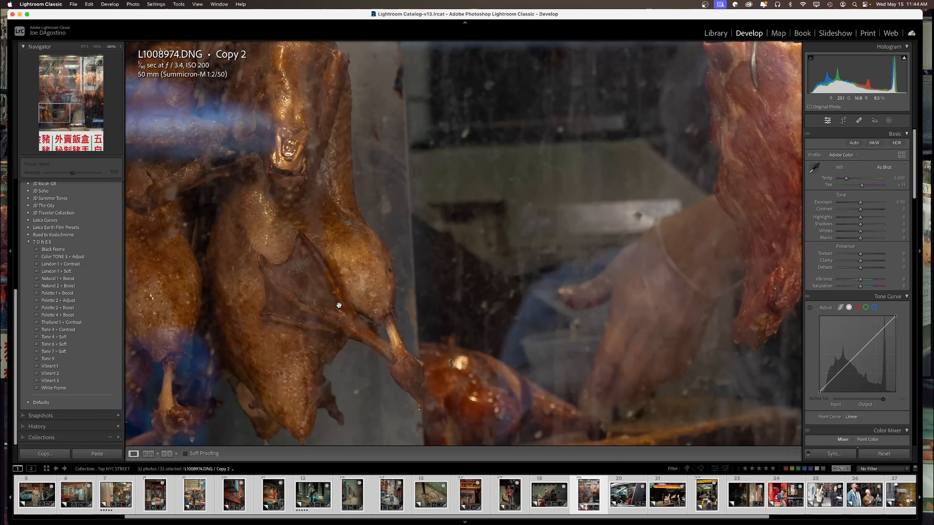
left_click(339, 306)
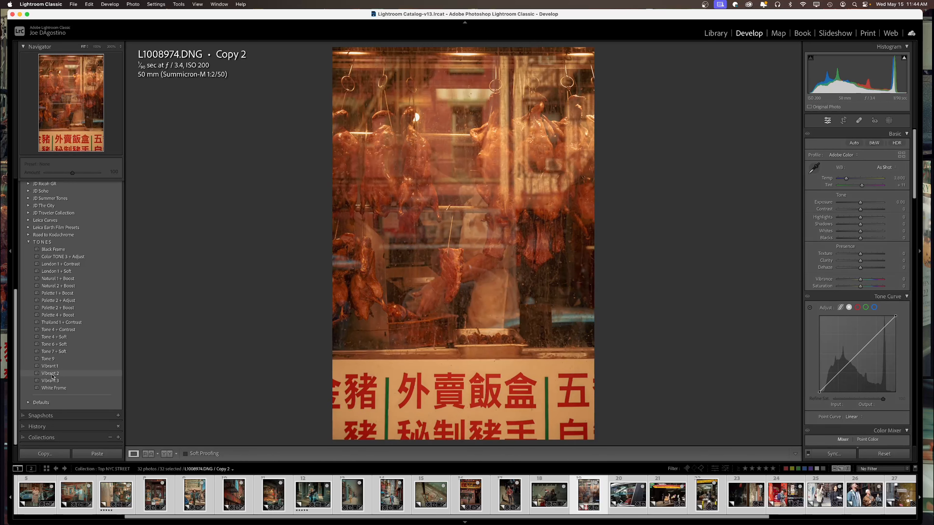
left_click(50, 367)
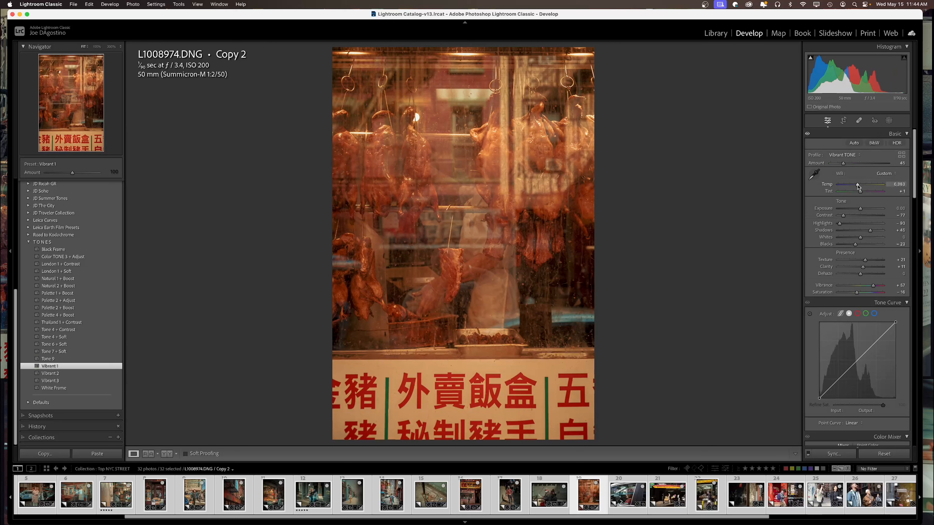
left_click_drag(855, 187, 863, 208)
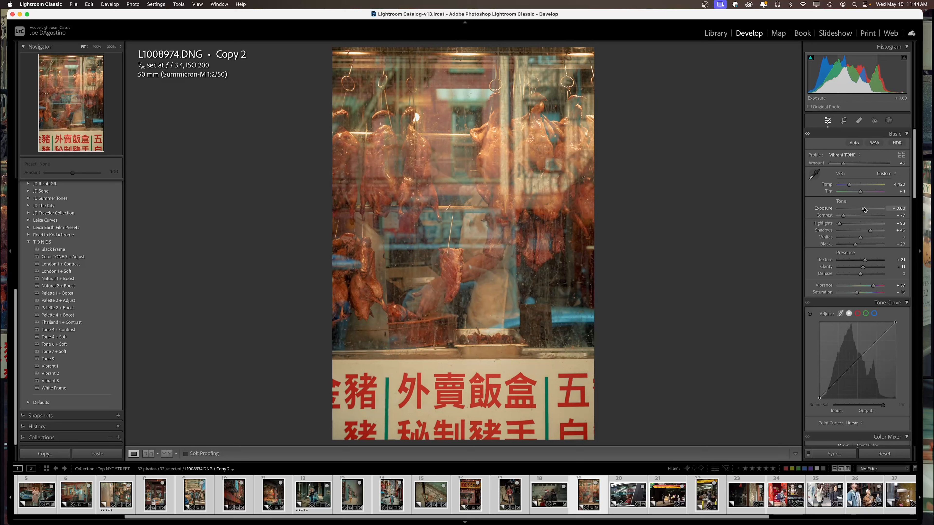
left_click_drag(864, 209, 851, 246)
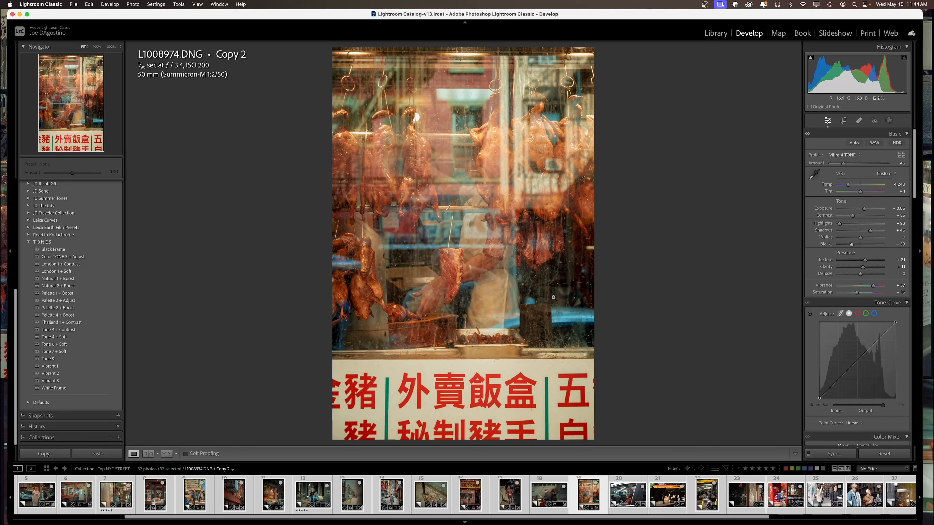
Inspect the hanging meat and window glass up close in the roast duck photo and apply the Black Frame preset
left_click(541, 284)
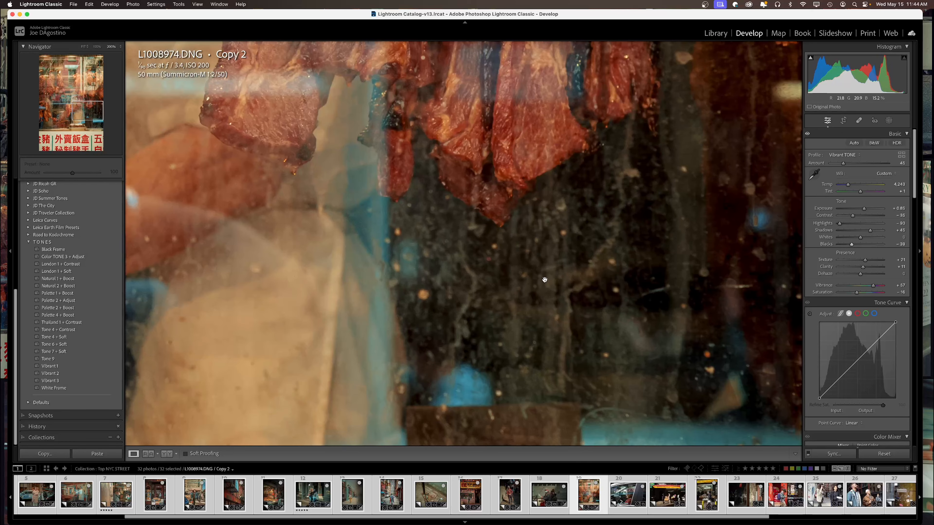
left_click(531, 270)
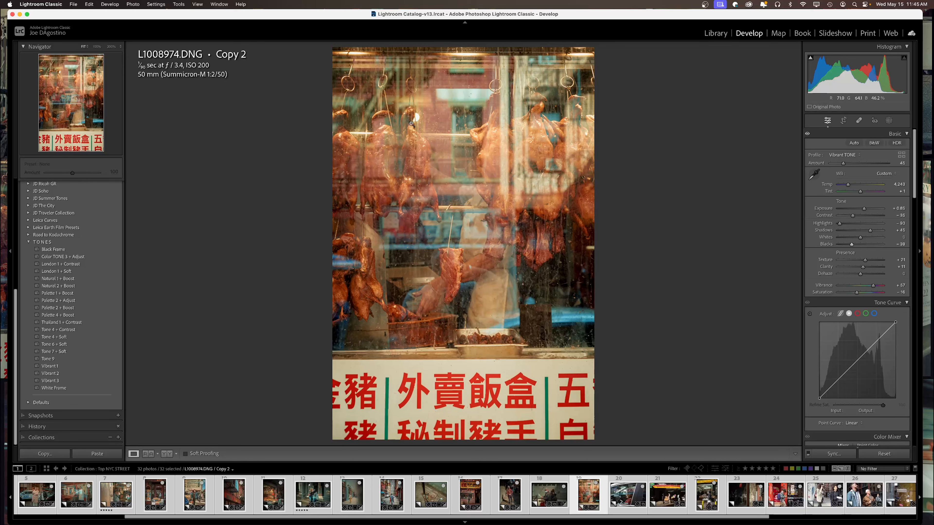
left_click(371, 107)
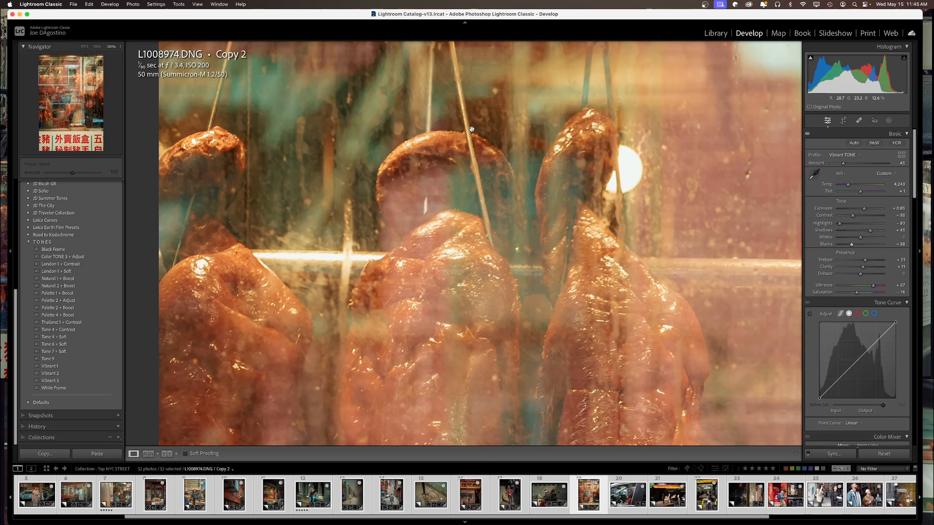
left_click(525, 146)
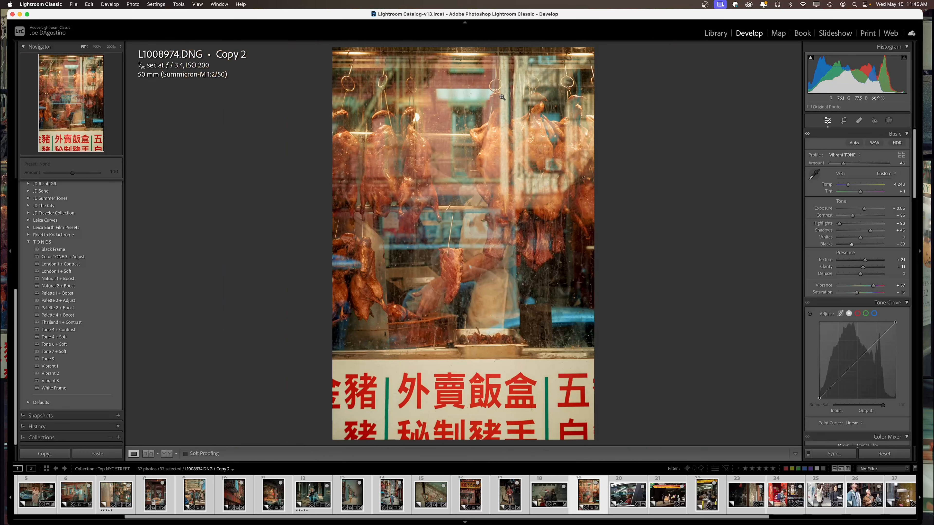
left_click(453, 275)
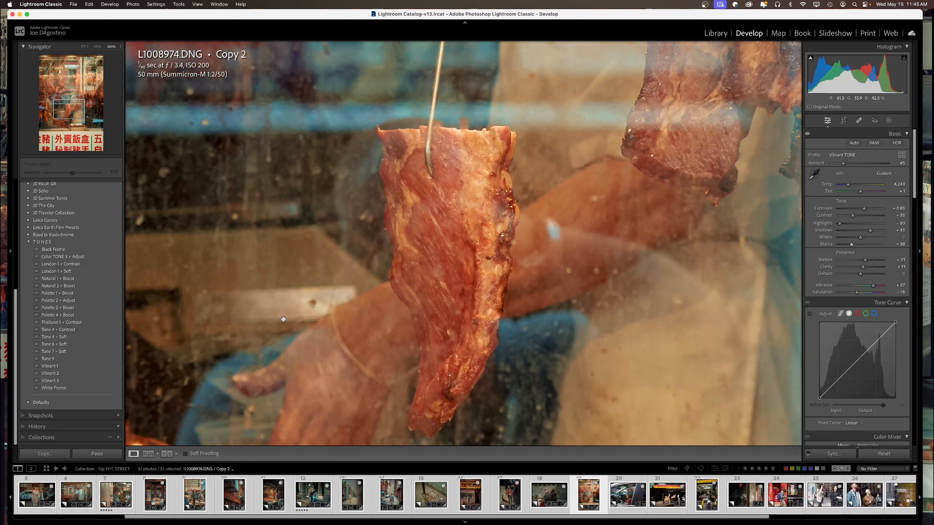
left_click(376, 235)
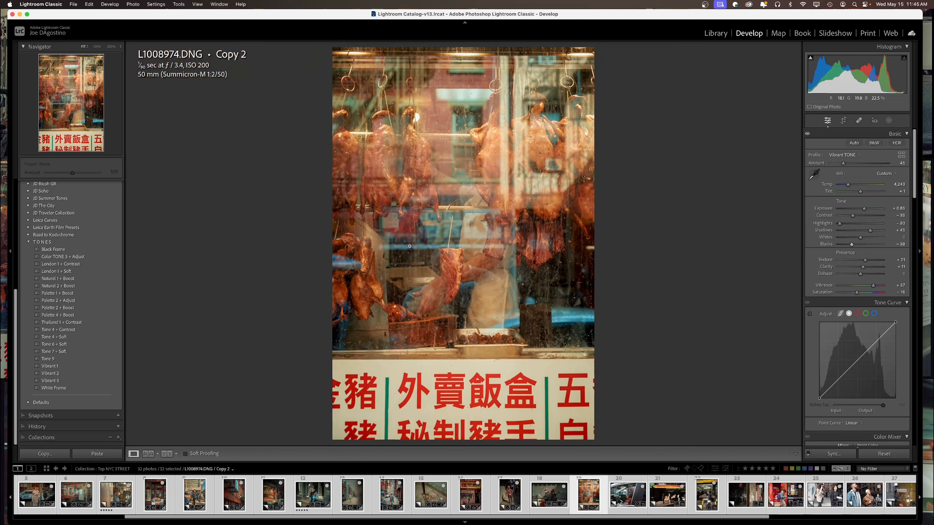
left_click(449, 265)
left_click(449, 267)
left_click(56, 250)
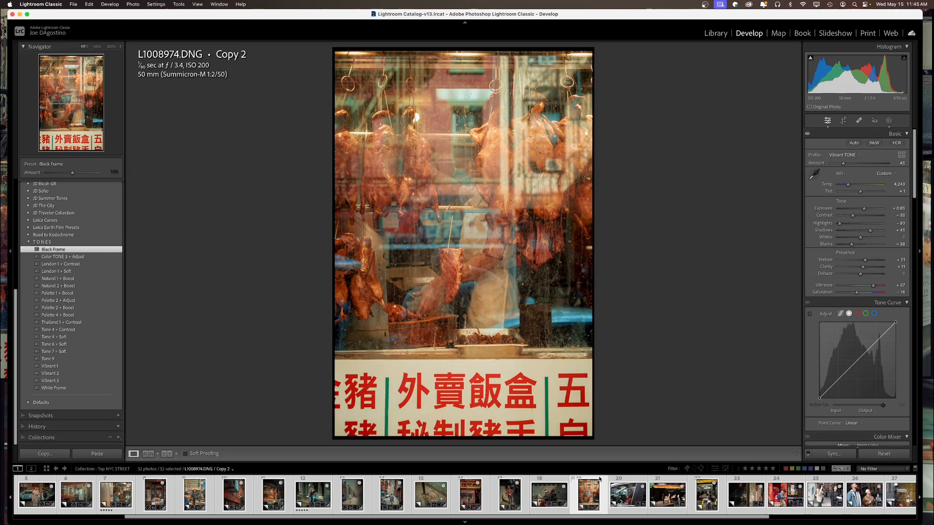
Try the Vibrant 1 preset on the photo of the man in the car and replace it with Vibrant 3
left_click(623, 498)
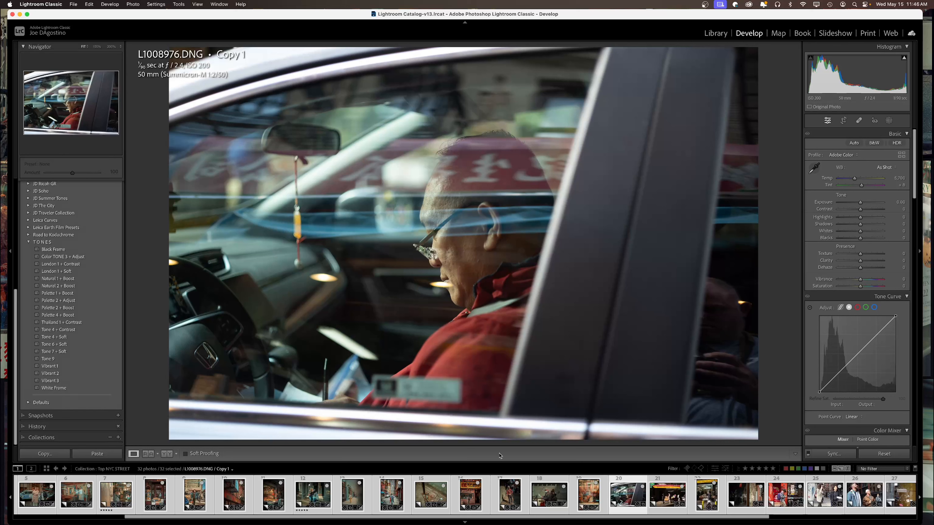
left_click(54, 368)
left_click(54, 367)
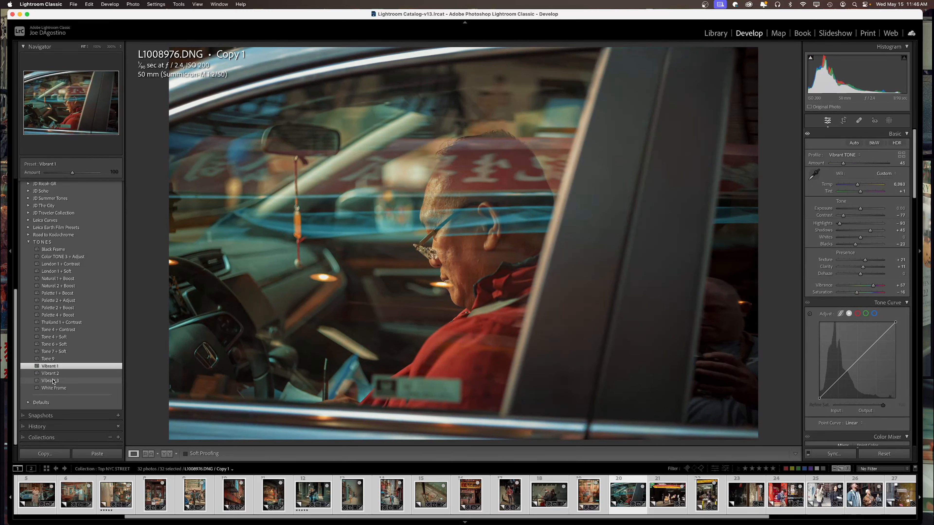
left_click(53, 381)
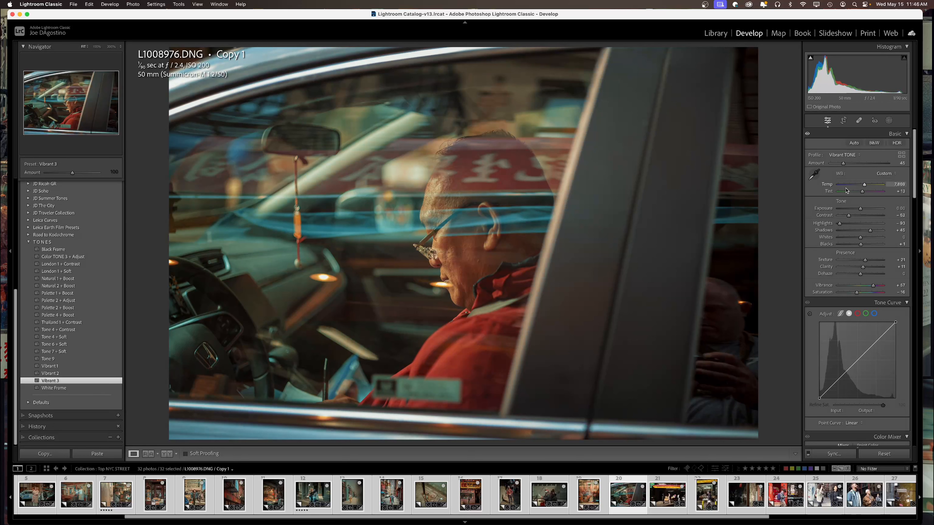
Crop the right side off the car photo, keeping the steering wheel, the driver and the full left edge in frame
left_click(843, 120)
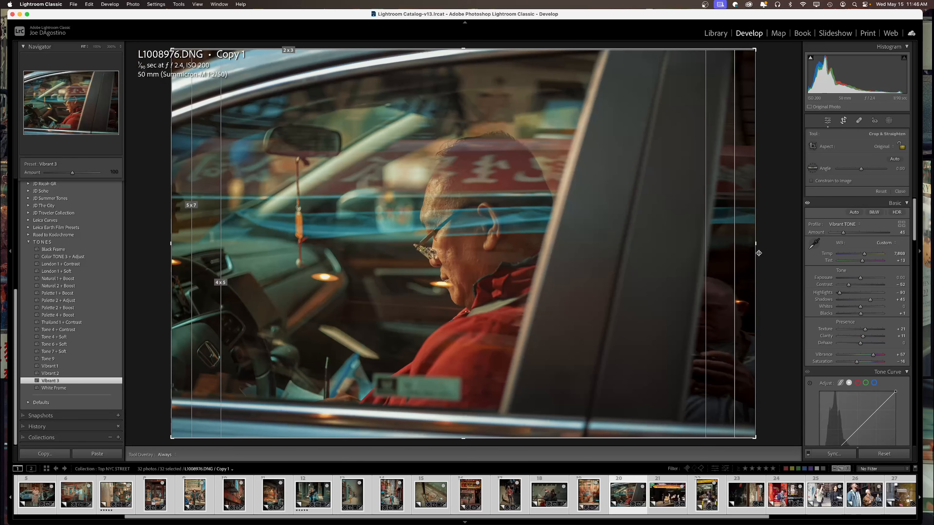
left_click_drag(757, 250, 709, 251)
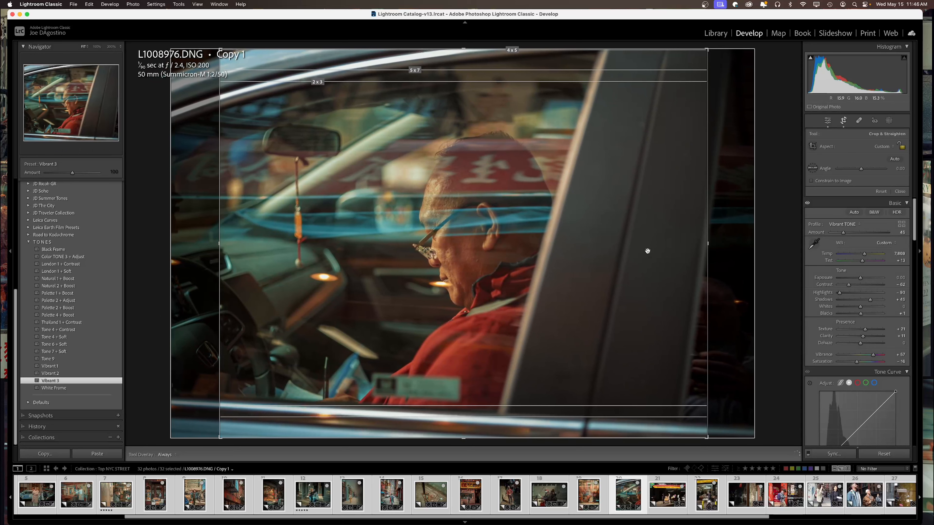
left_click_drag(409, 204, 476, 206)
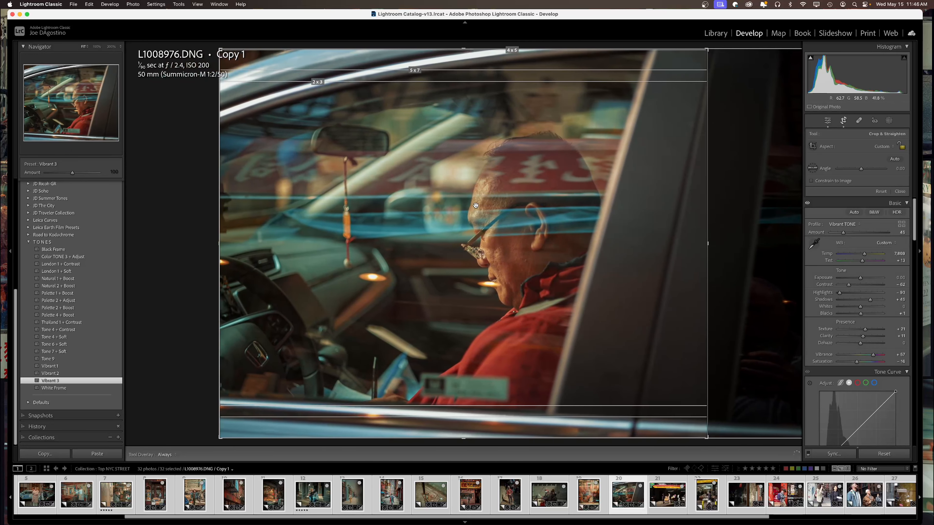
key("d")
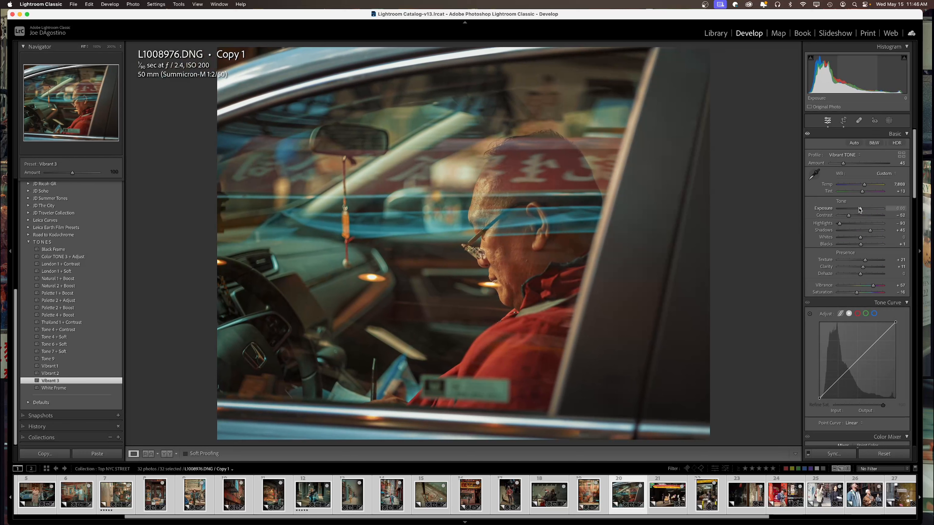
Set the car photo's Exposure to +0.15, Contrast to -24 and Blacks to -14, and apply the Black Frame preset
left_click_drag(860, 210, 857, 218)
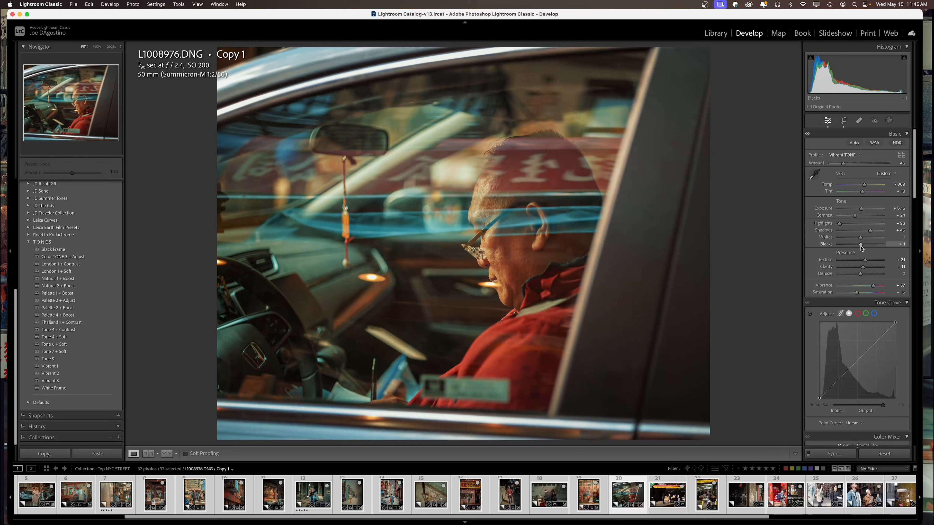
left_click_drag(861, 247, 858, 248)
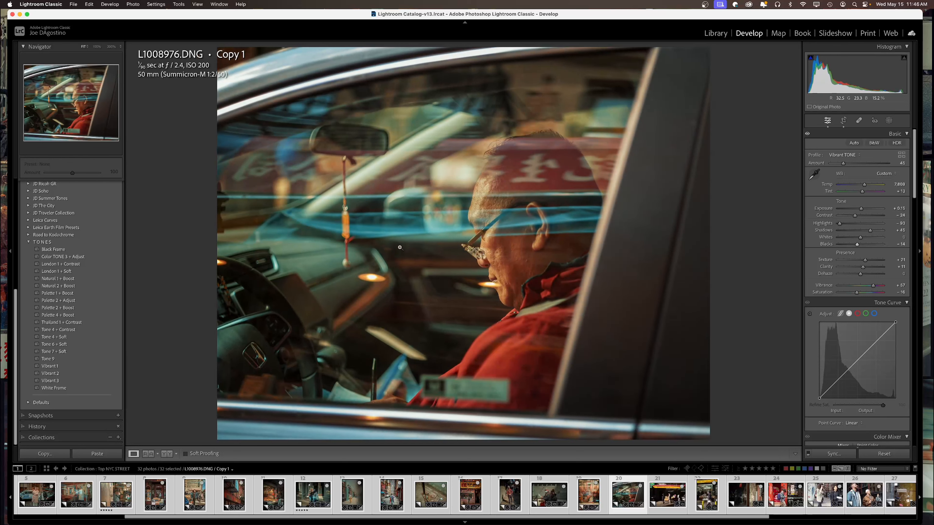
left_click(52, 250)
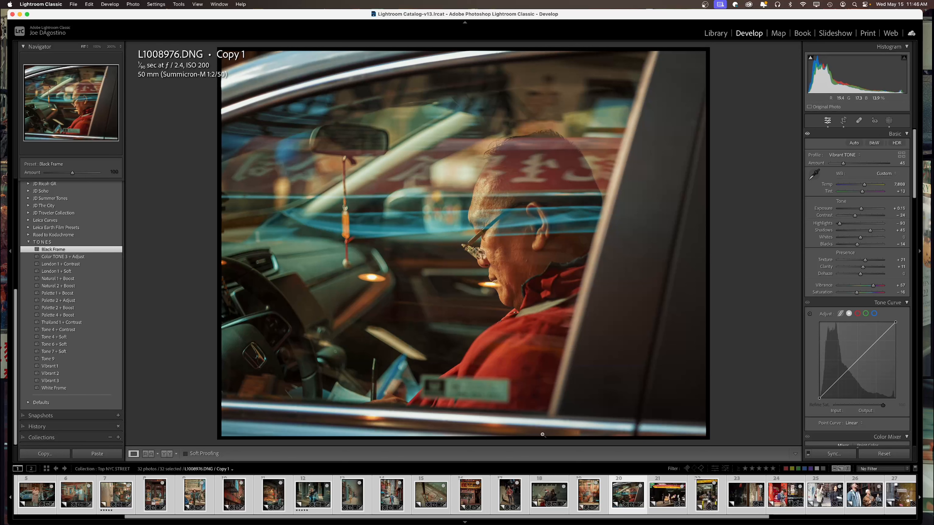
Examine the driver's face and glasses up close in the framed car photo
left_click(496, 282)
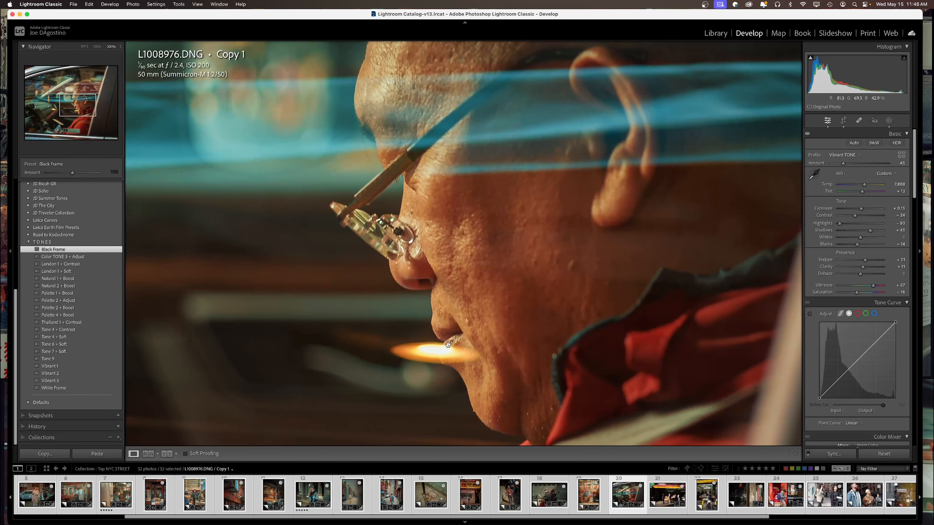
left_click_drag(351, 297, 490, 235)
left_click(476, 245)
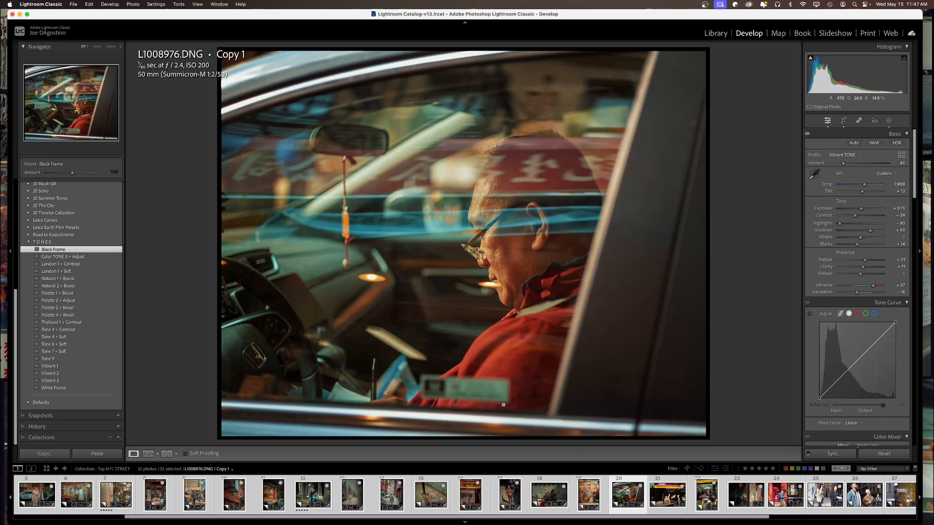
Open the Ken Shin Trading storefront photo and check the man in sunglasses up close
left_click(666, 501)
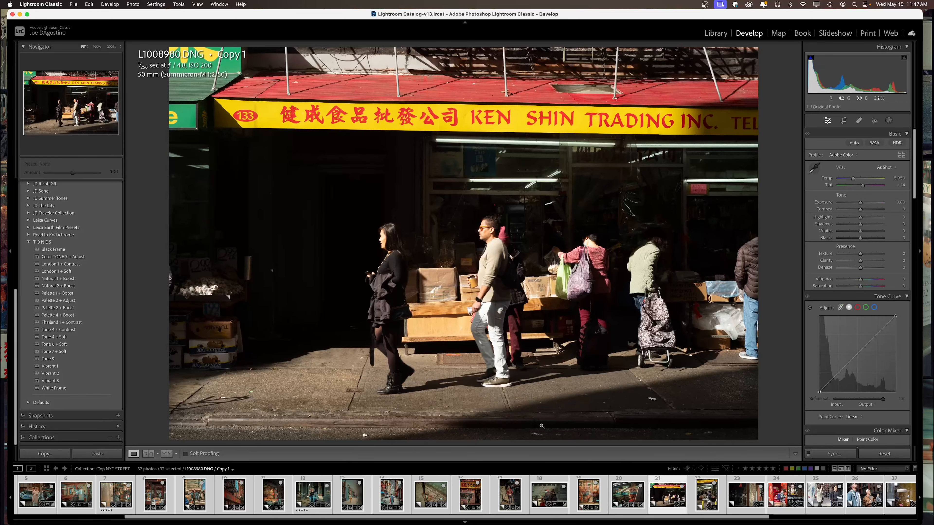
left_click(484, 243)
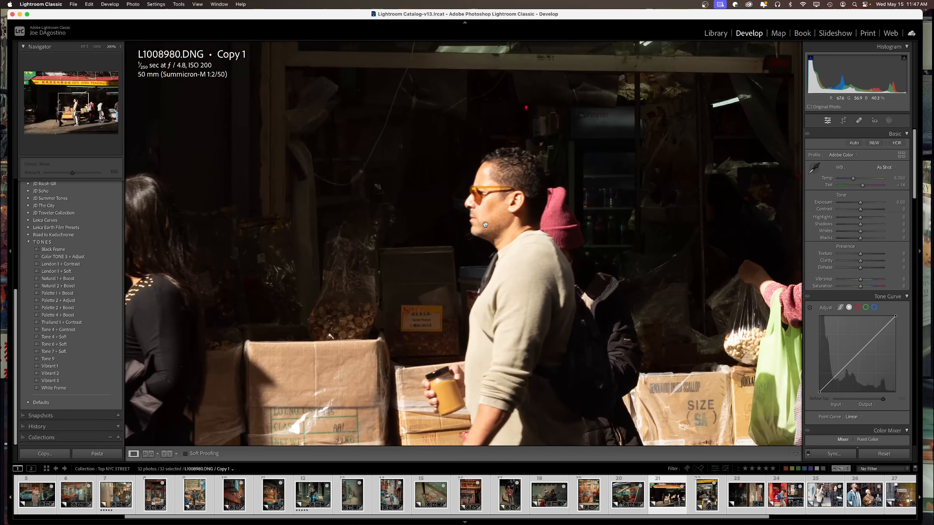
left_click(486, 223)
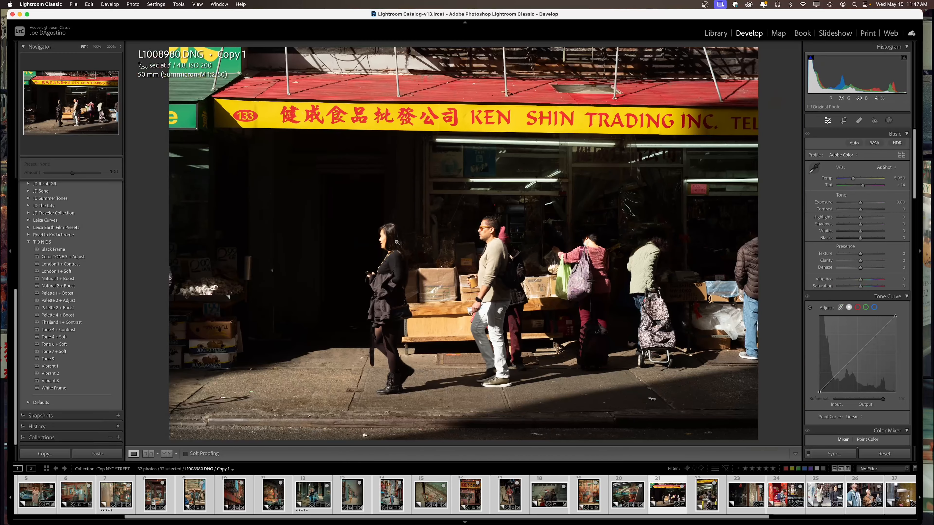
Apply Vibrant 1 to the storefront photo with slightly raised Exposure, Contrast -91, Highlights -100, Shadows +20, Whites -31, Blacks -27 and Vibrance +13
left_click(52, 369)
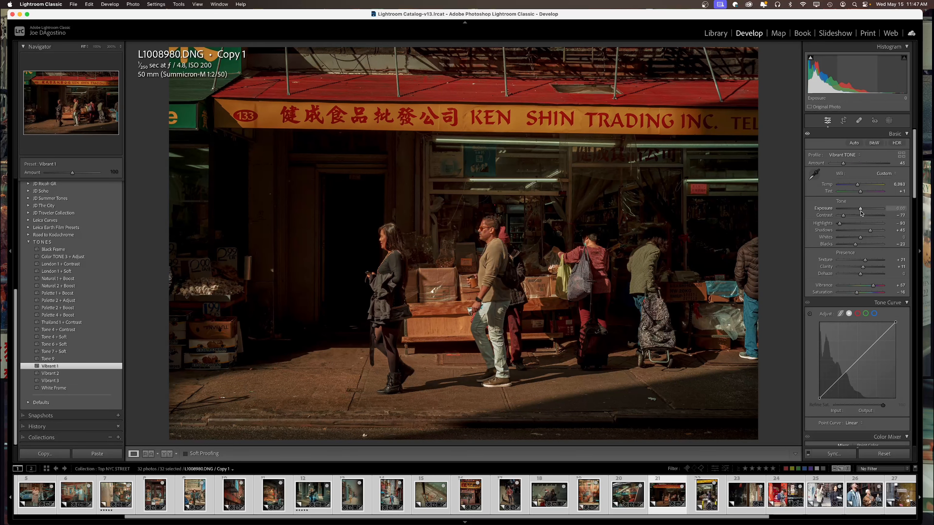
left_click_drag(863, 210, 864, 210)
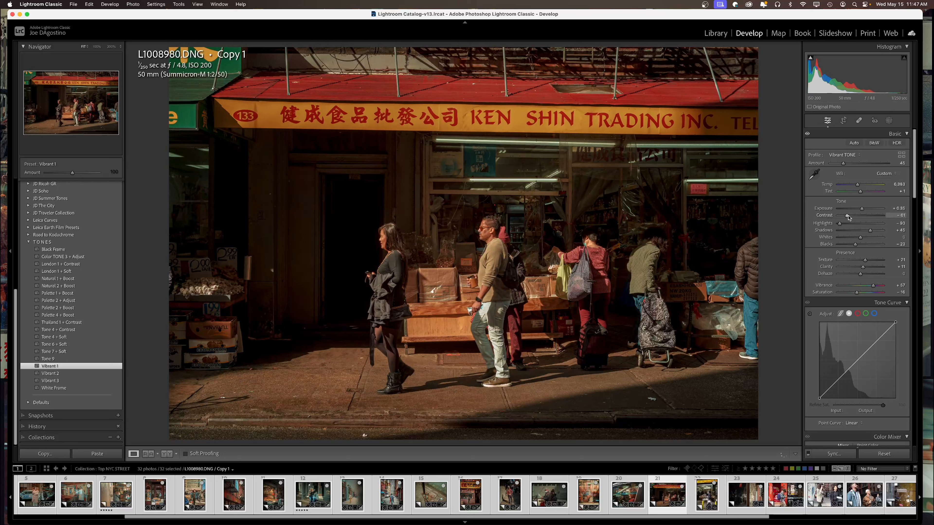
left_click_drag(849, 218, 866, 236)
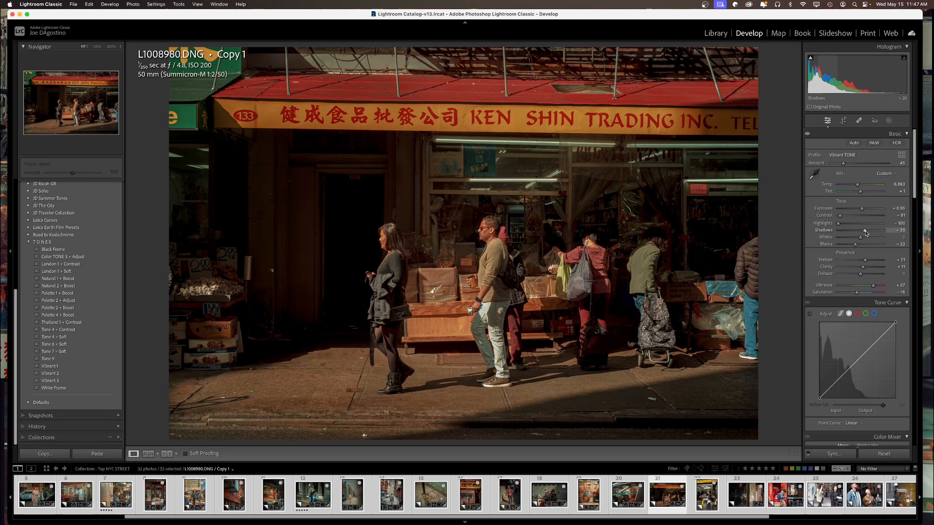
mouse_move(861, 239)
left_mouse_down()
mouse_move(877, 241)
mouse_move(855, 246)
left_mouse_up()
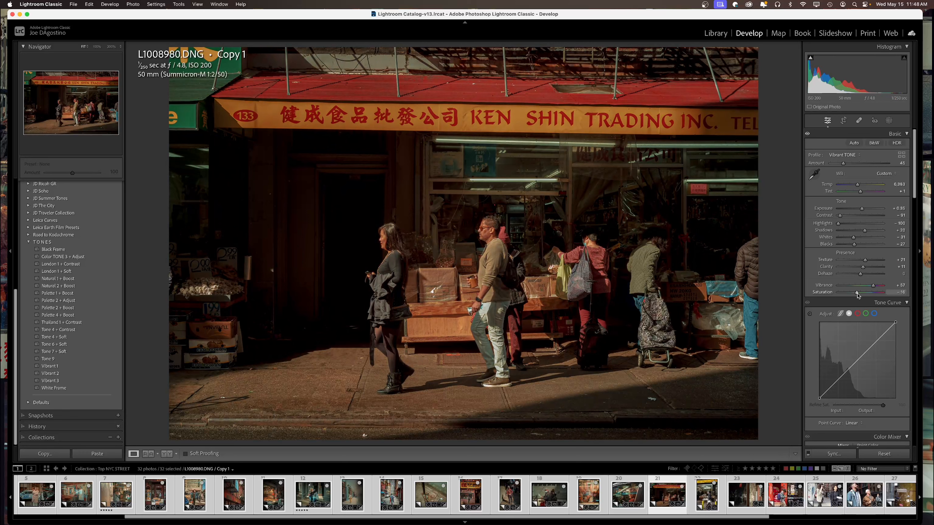
left_click_drag(872, 286, 863, 286)
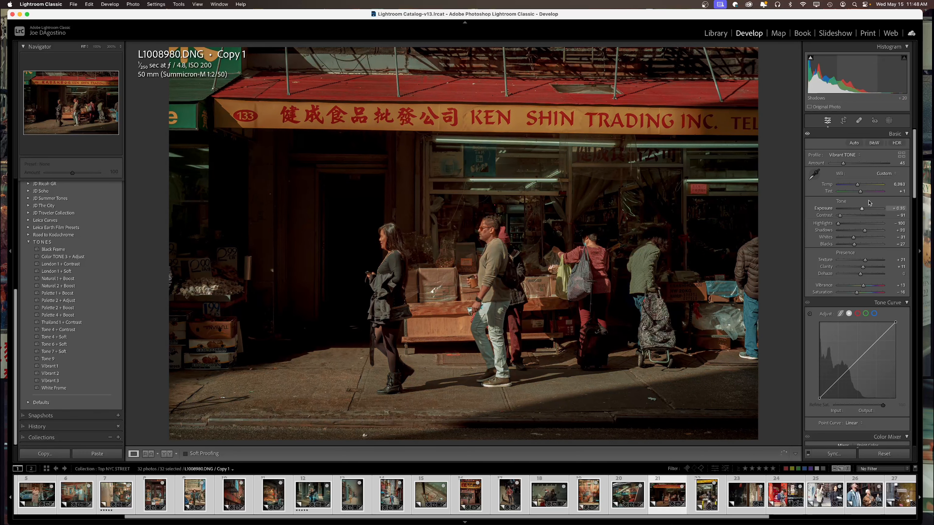
Straighten the storefront photo automatically while keeping its original aspect ratio
left_click(844, 121)
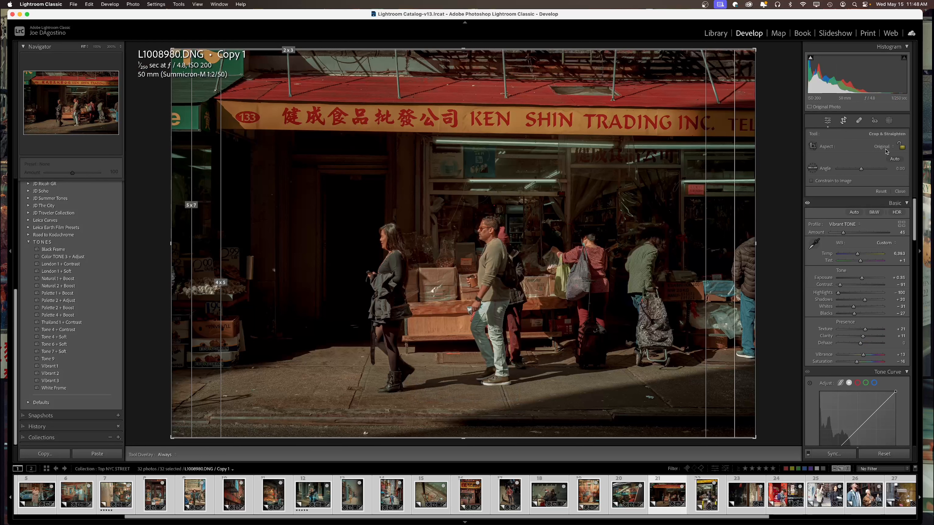
left_click(886, 147)
left_click(886, 146)
left_click(895, 160)
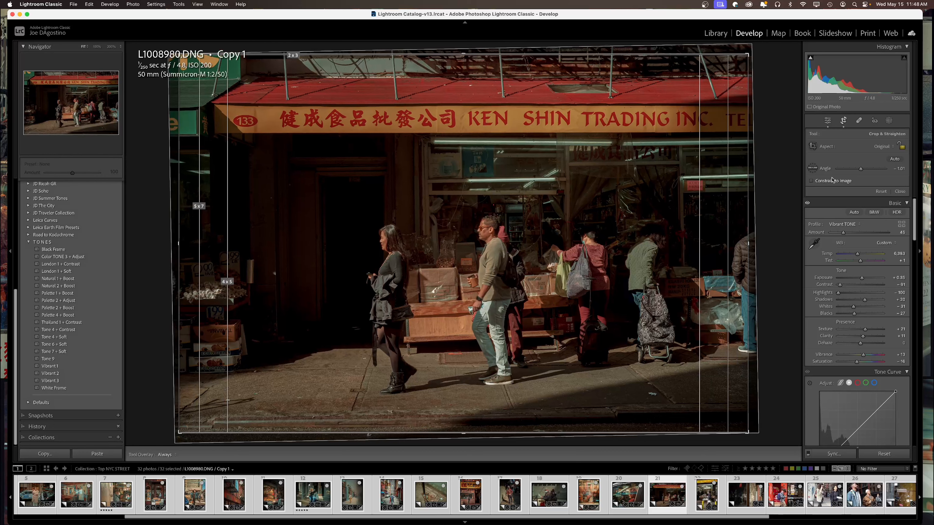
Try a 16 x 9 crop on the storefront photo, reposition it, and return to the original aspect and full framing
left_click(883, 146)
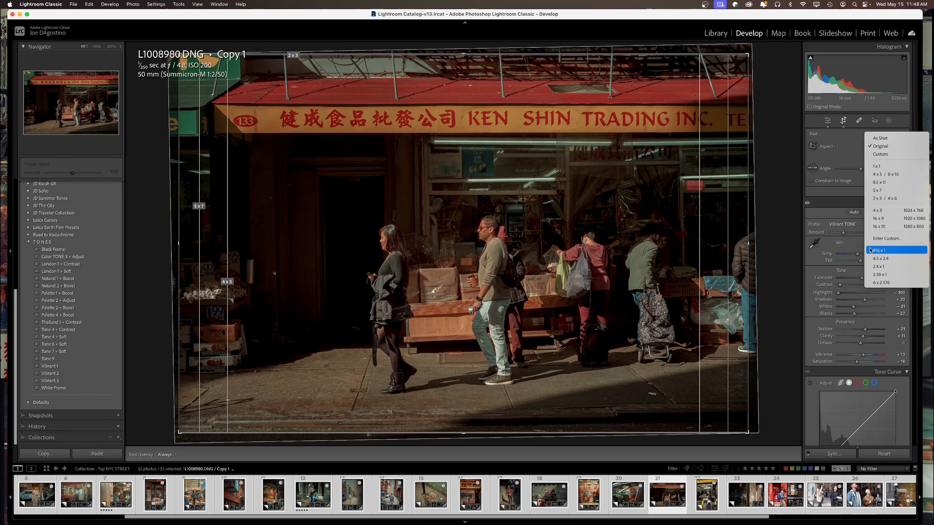
left_click(879, 218)
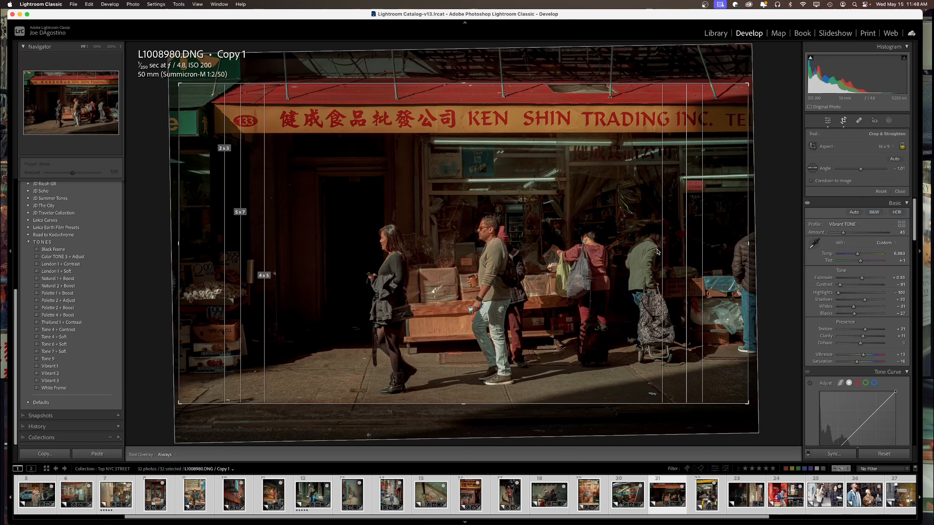
left_click_drag(658, 252, 657, 241)
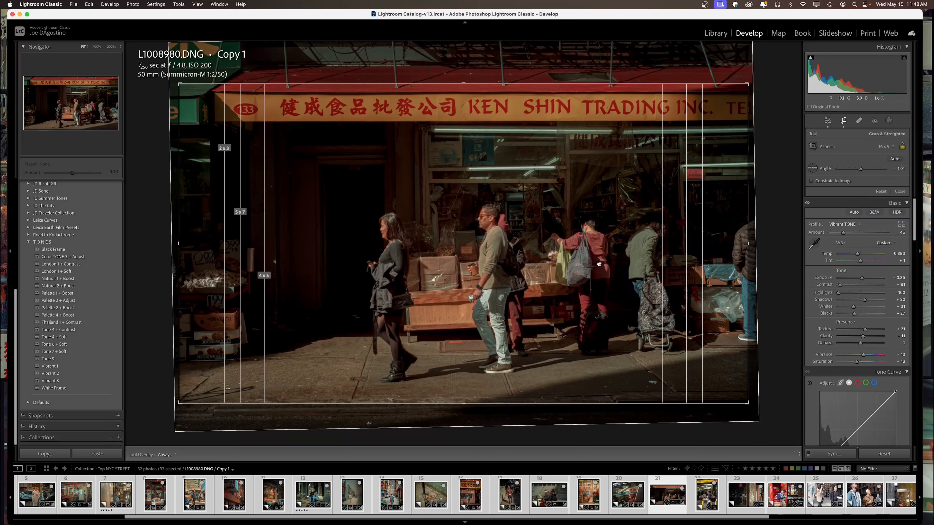
mouse_move(599, 264)
left_mouse_down()
mouse_move(596, 303)
mouse_move(597, 264)
left_mouse_up()
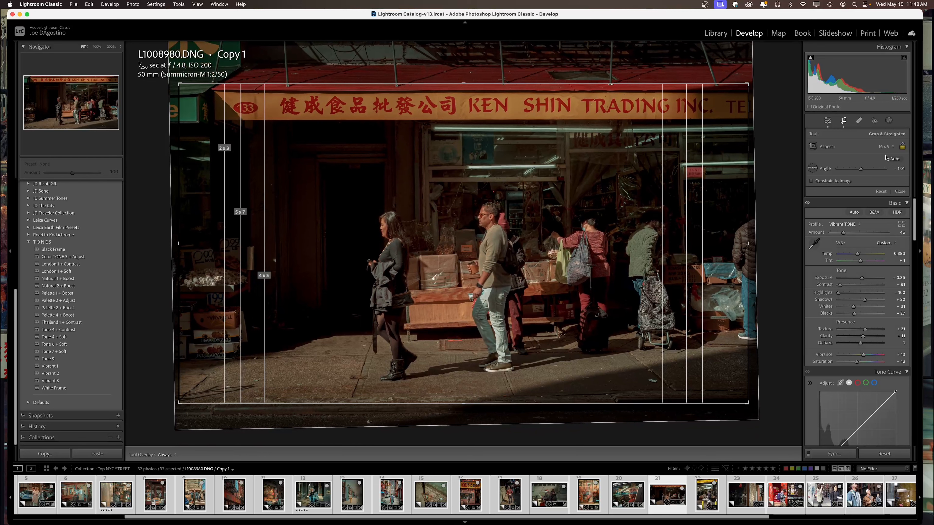
left_click(886, 147)
left_click(889, 147)
left_click(901, 147)
left_click_drag(463, 84, 458, 55)
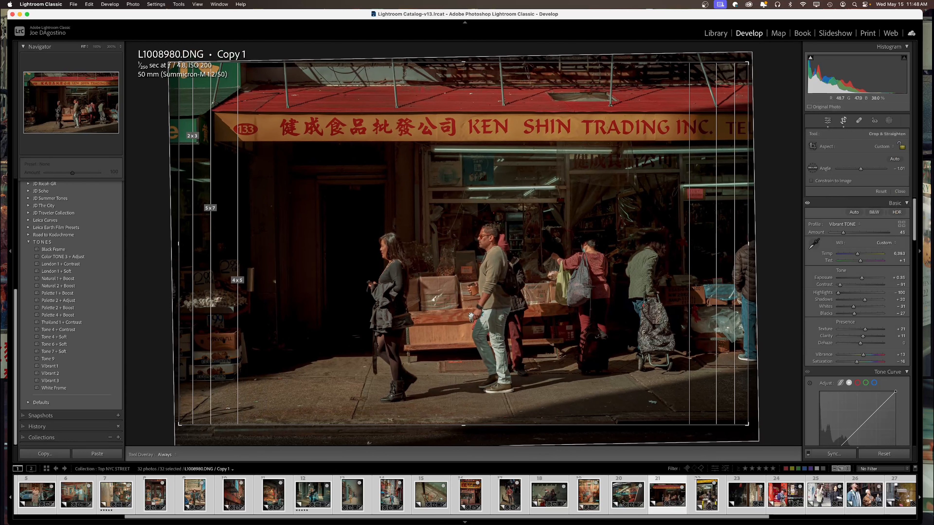
left_click_drag(477, 437, 459, 446)
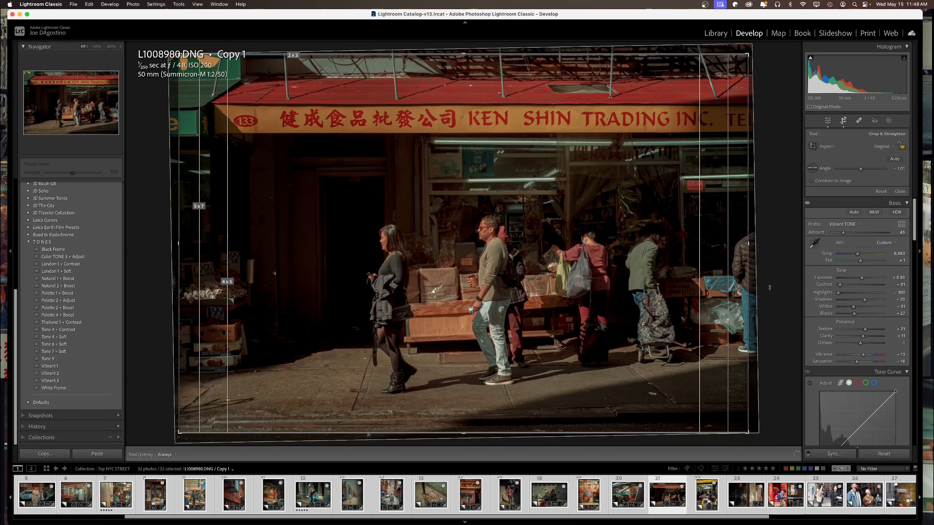
Finish the storefront crop, set Exposure to +0.75, cool the Temp slightly and apply the Black Frame preset
key("d")
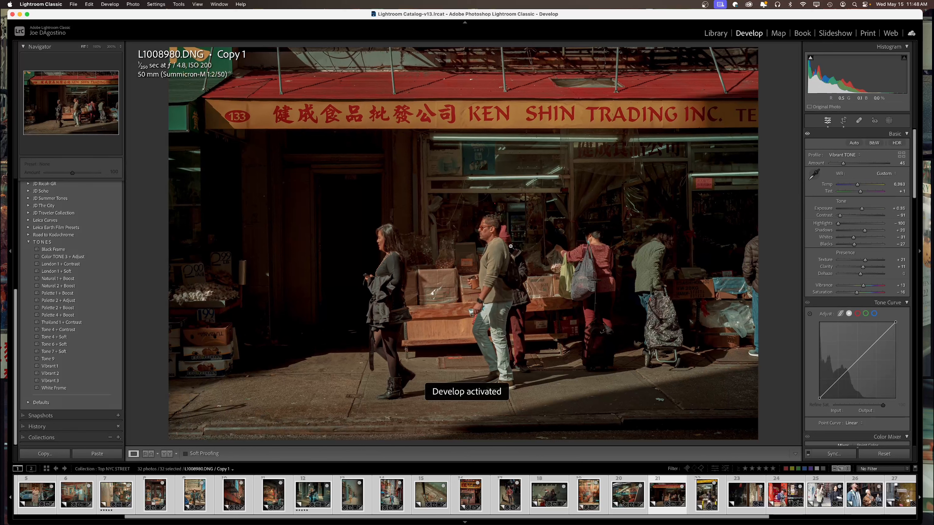
left_click_drag(862, 209, 865, 209)
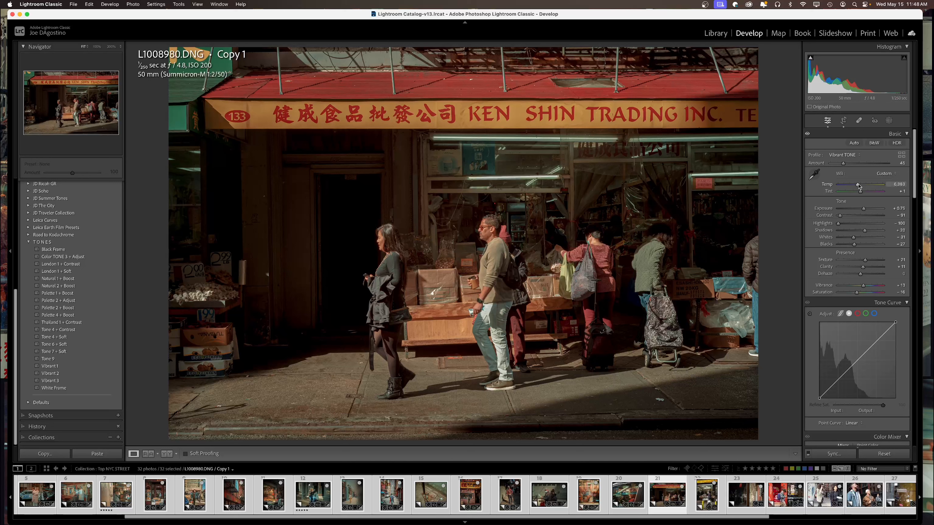
left_click_drag(857, 186, 856, 186)
left_click(71, 250)
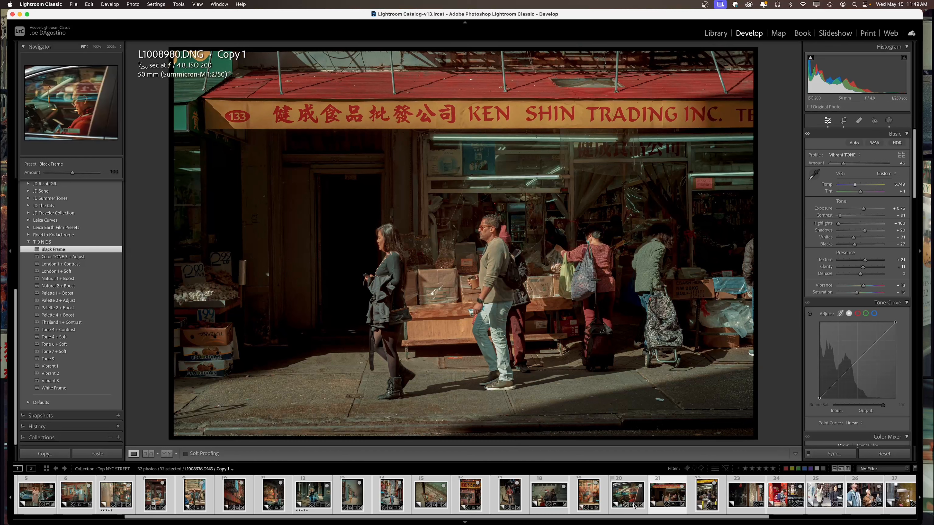
Apply Vibrant 1 to the fire hydrant photo and set Exposure to +0.45, Blacks to -45 and Tint to +13, with a cooler Temp
left_click(741, 503)
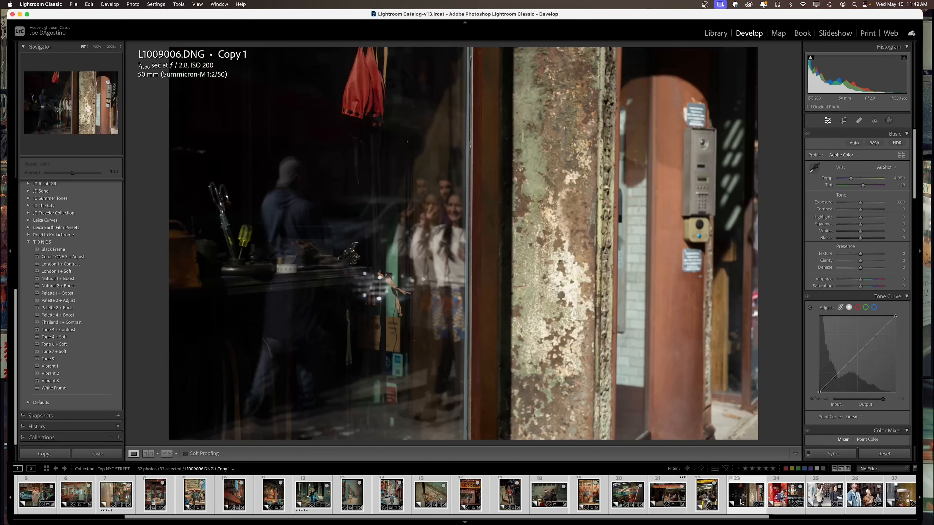
left_click(703, 504)
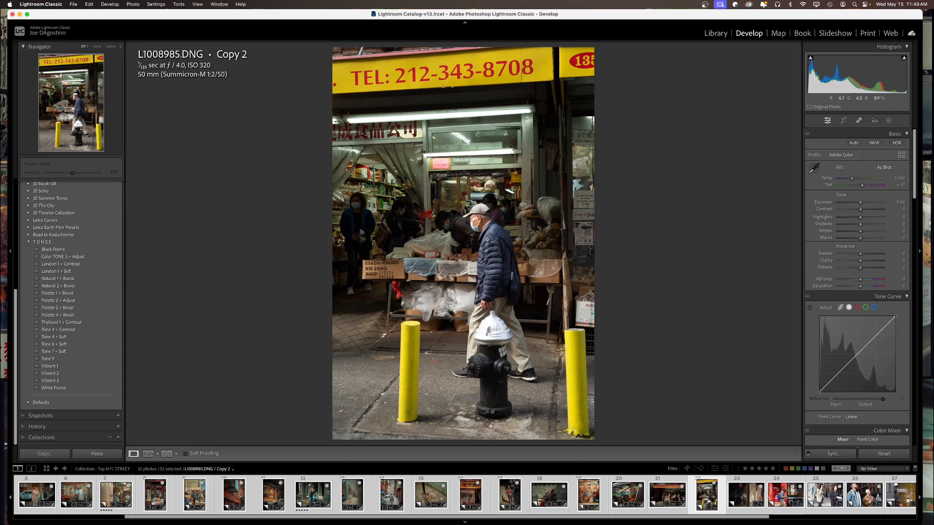
left_click(57, 367)
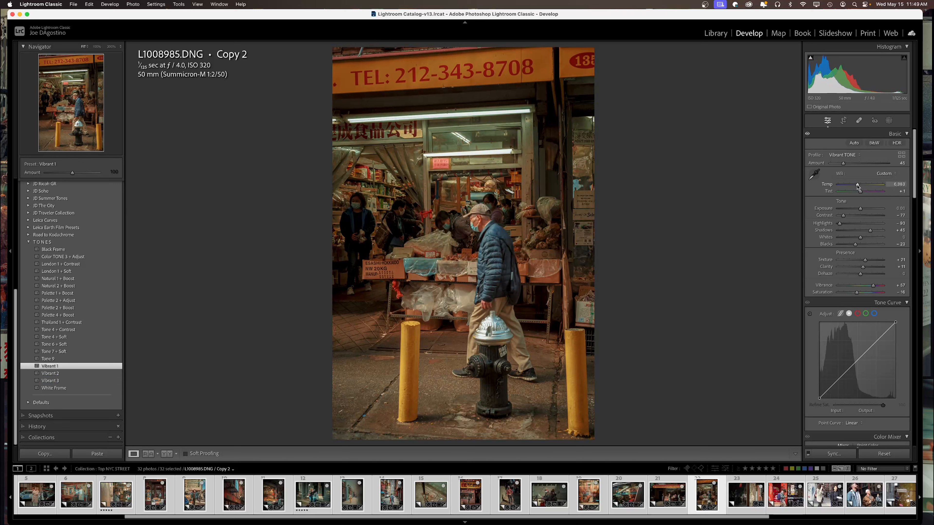
left_click_drag(857, 186, 863, 210)
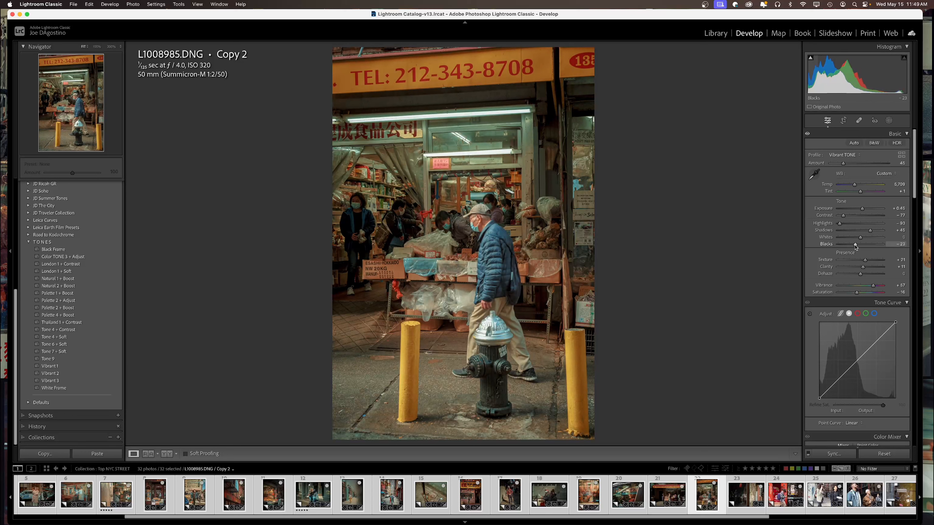
left_click_drag(855, 246, 852, 246)
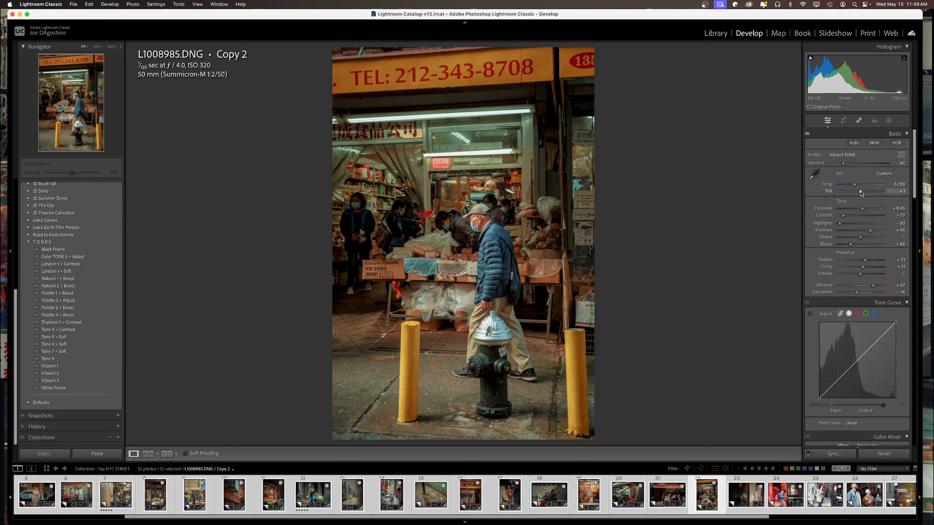
left_click_drag(863, 194, 861, 194)
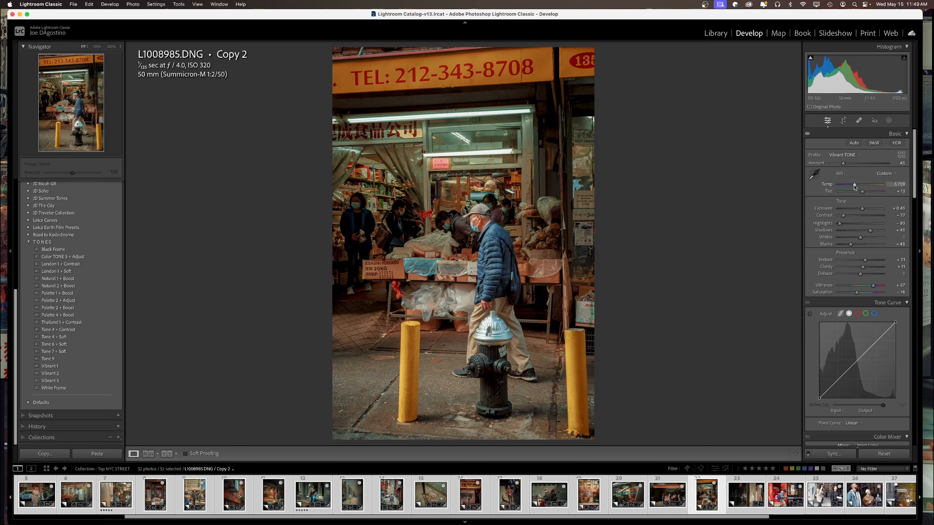
left_click_drag(852, 185, 853, 185)
Examine the masked shoppers, the market stall and the man in the cap up close in the fire hydrant photo
left_click(490, 225)
left_click_drag(343, 250, 537, 219)
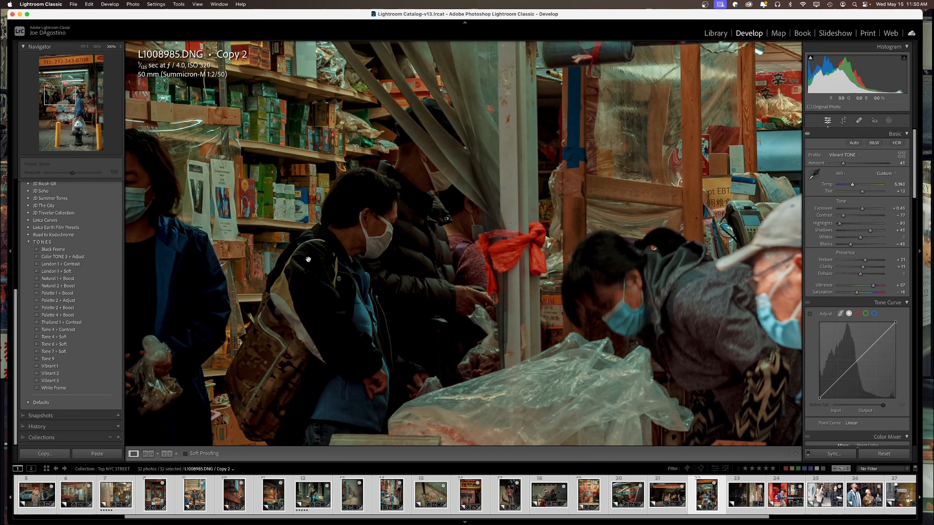
left_click_drag(308, 260, 445, 209)
left_click_drag(563, 313, 444, 250)
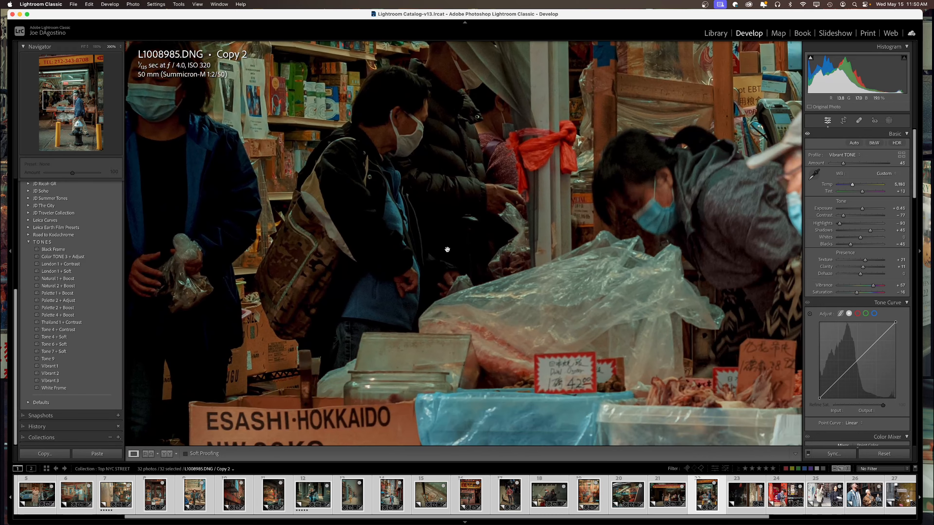
left_click_drag(531, 297, 414, 248)
left_click_drag(581, 255, 484, 249)
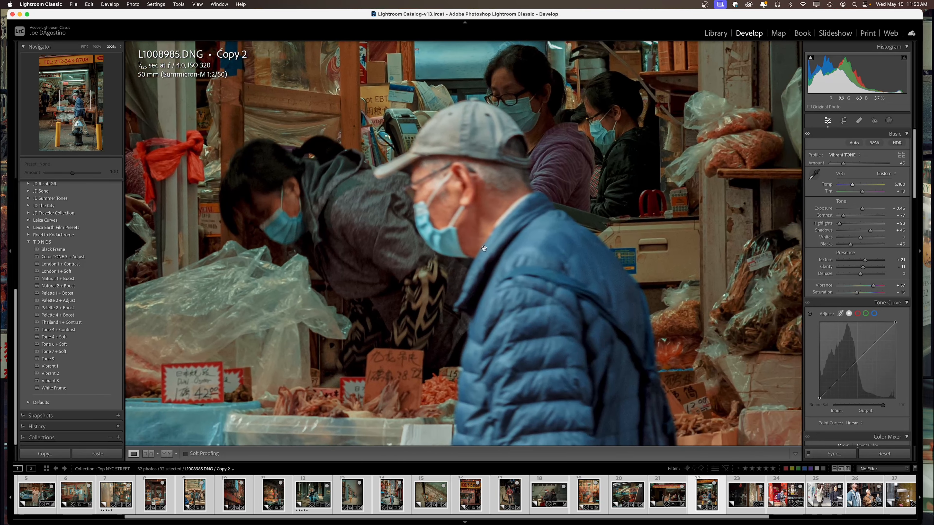
left_click_drag(650, 232, 430, 262)
left_click_drag(456, 202, 424, 203)
left_click_drag(297, 201, 399, 249)
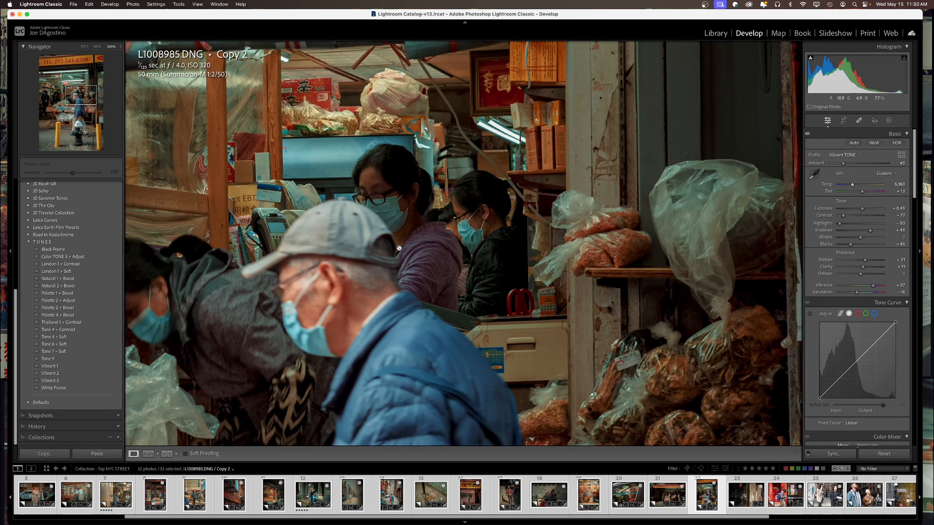
left_click(384, 251)
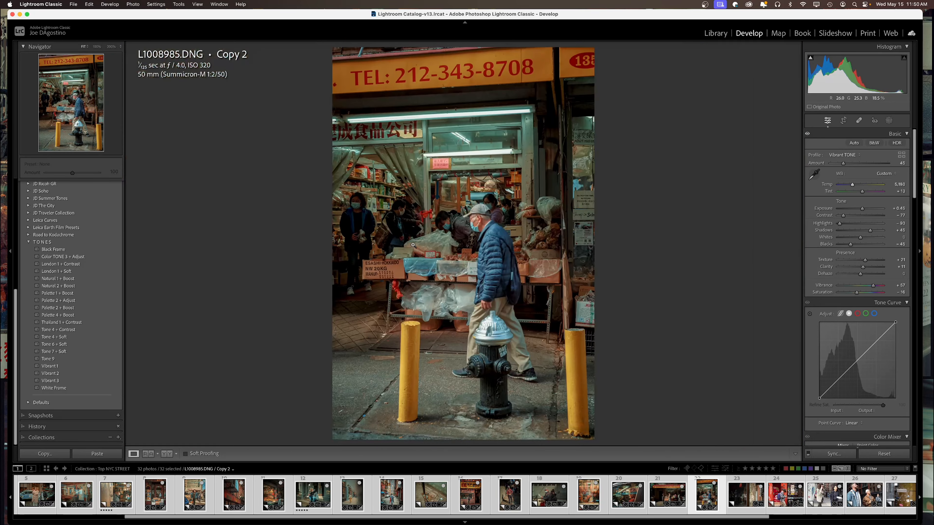
left_click(501, 221)
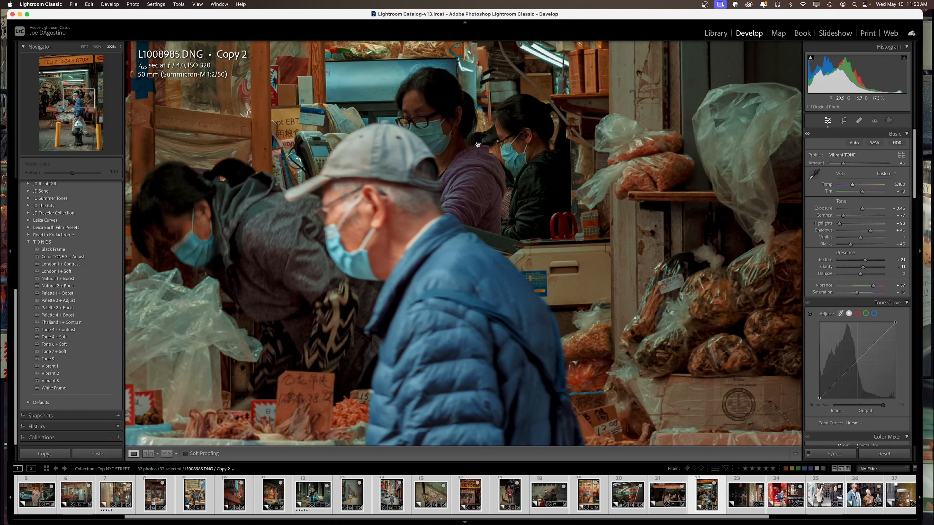
left_click(409, 212)
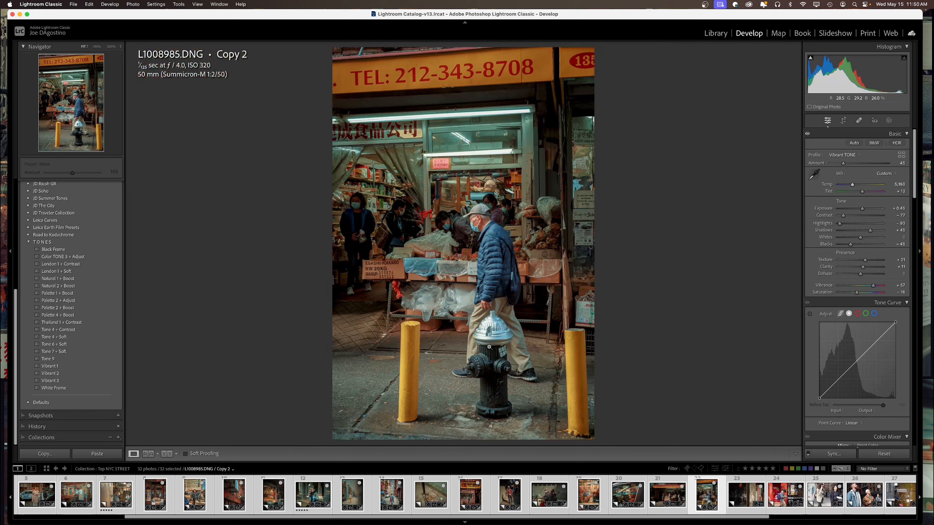
Open the shop window reflection photo with the peeling column, apply the Vibrant 1 preset and raise its Exposure
scroll(723, 503, "down", 4)
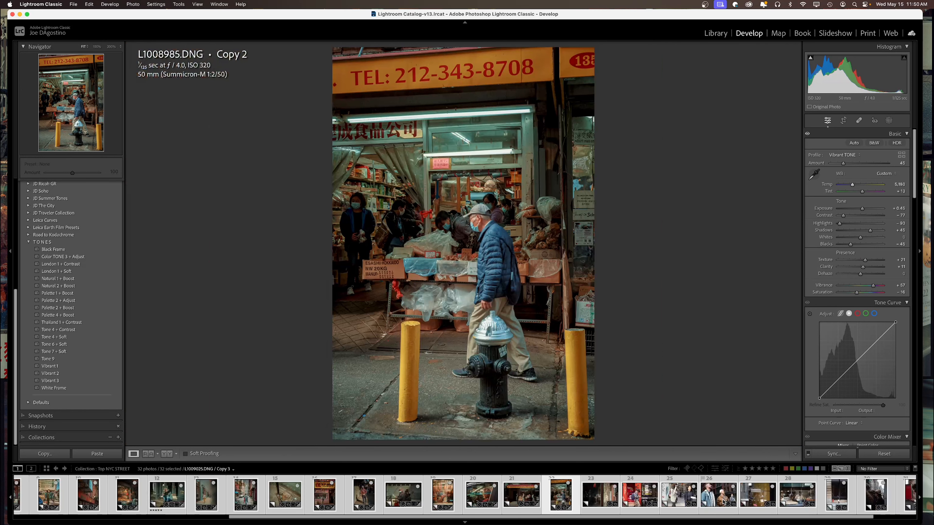
left_click(600, 499)
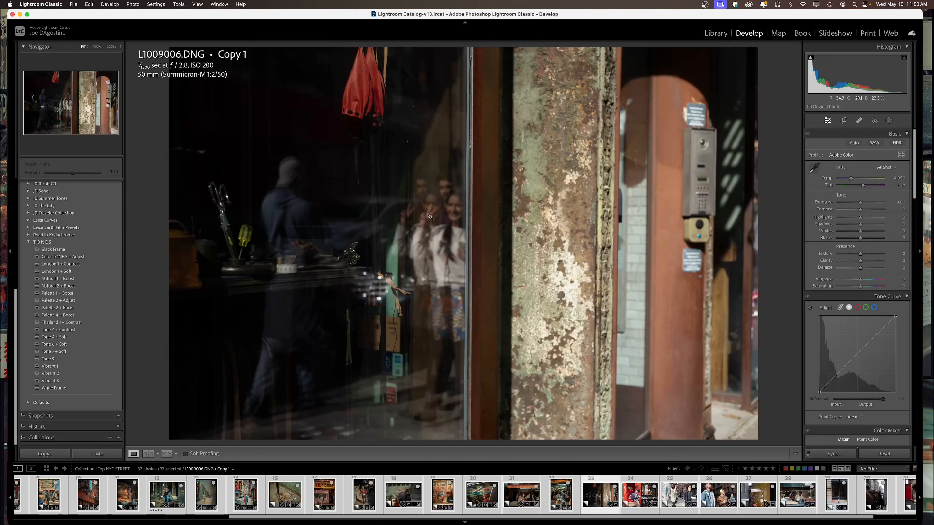
left_click(66, 366)
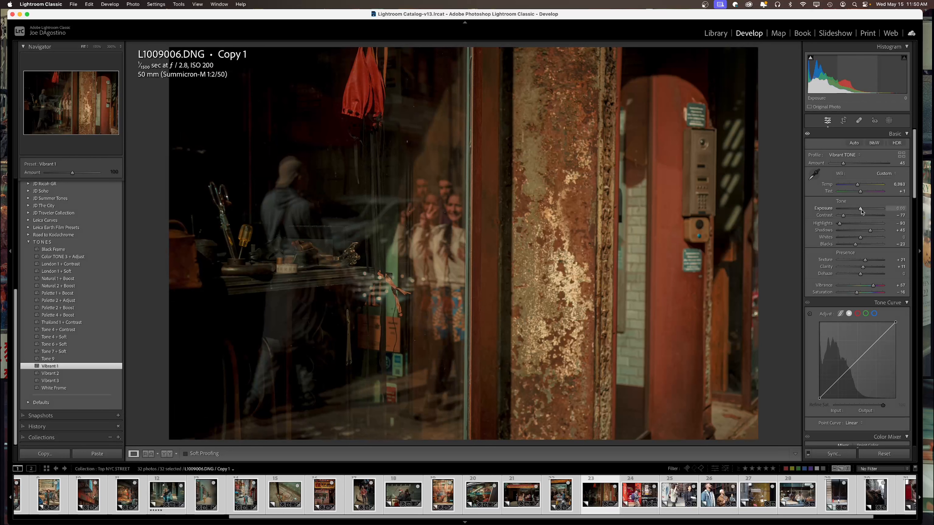
left_click_drag(860, 209, 865, 211)
Straighten the window reflection photo by rotating the crop to an angle of about -1.04, keeping the original aspect
left_click(844, 121)
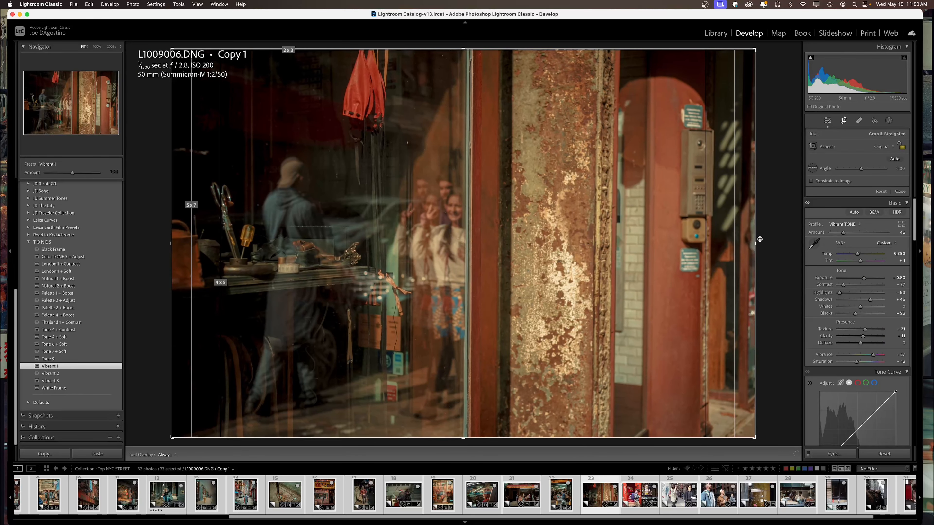
mouse_move(790, 223)
left_mouse_down()
mouse_move(776, 214)
mouse_move(775, 223)
left_mouse_up()
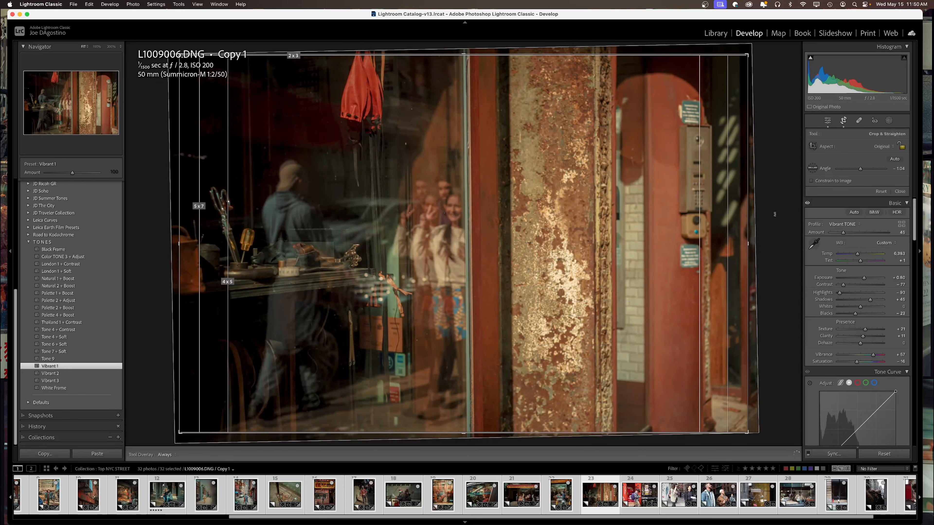
key("d")
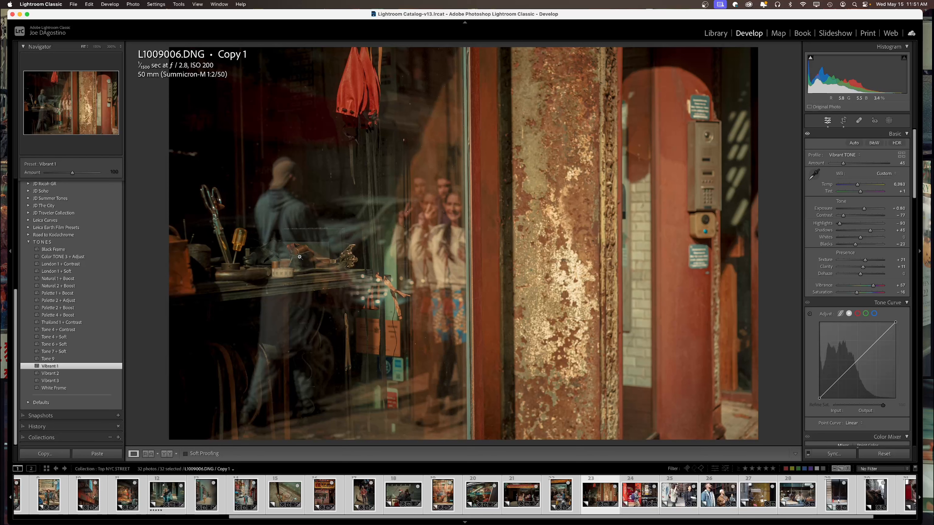
Raise the Exposure of the shop window reflection photo to about +1.35 and lower its Blacks to about -38
left_click(290, 261)
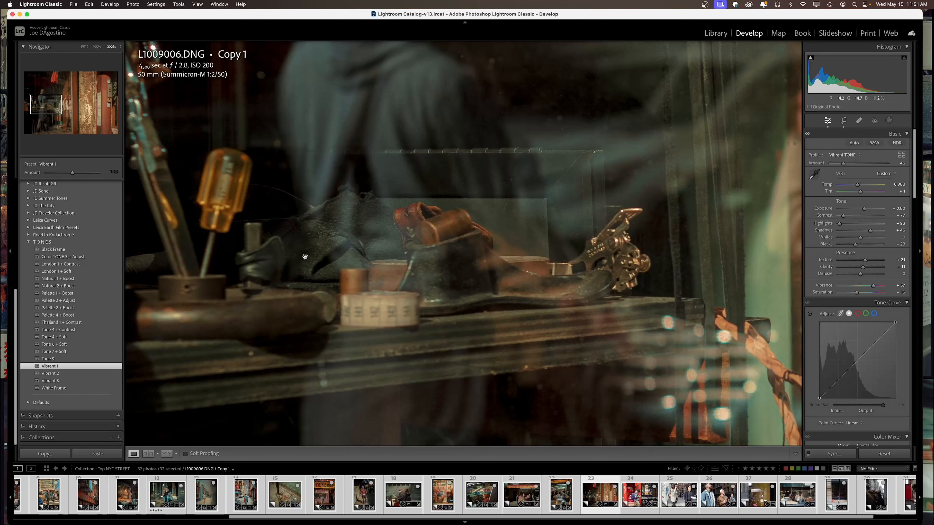
left_click_drag(305, 257, 354, 261)
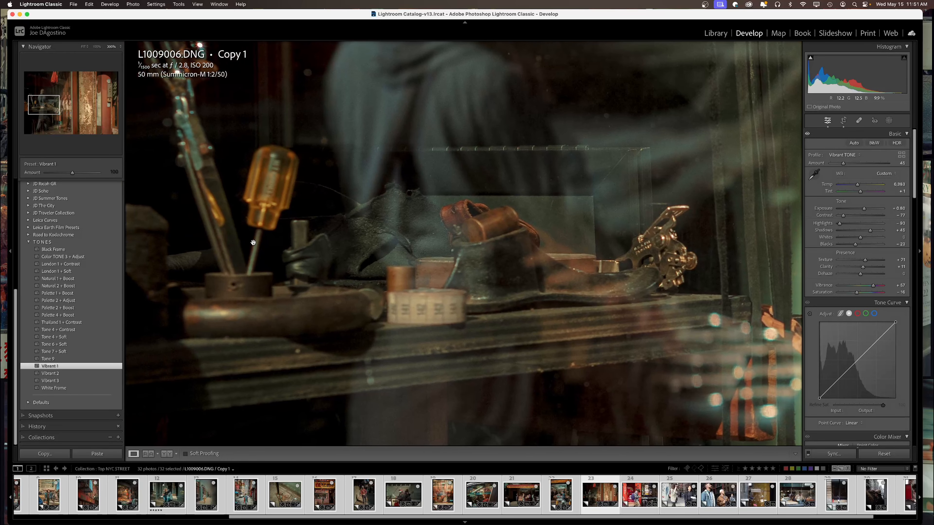
left_click_drag(245, 240, 360, 248)
left_click(302, 155)
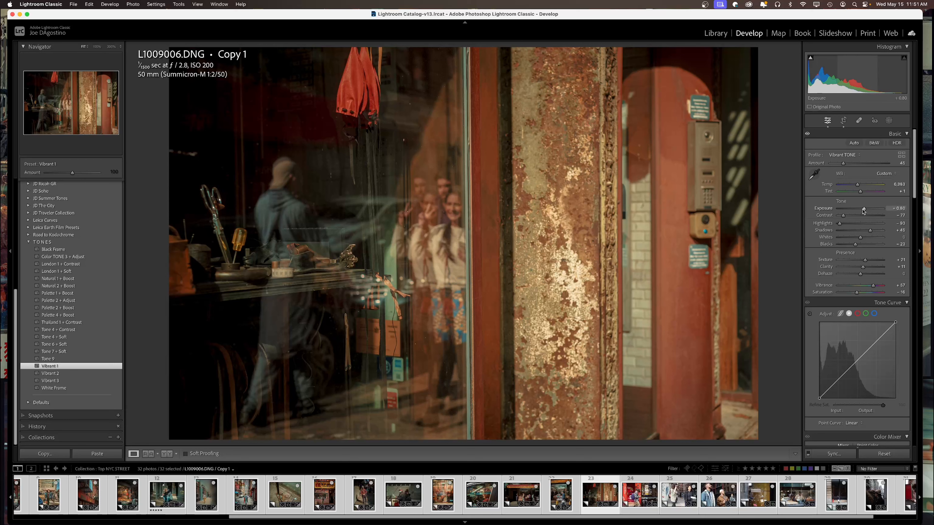
left_click_drag(864, 209, 866, 209)
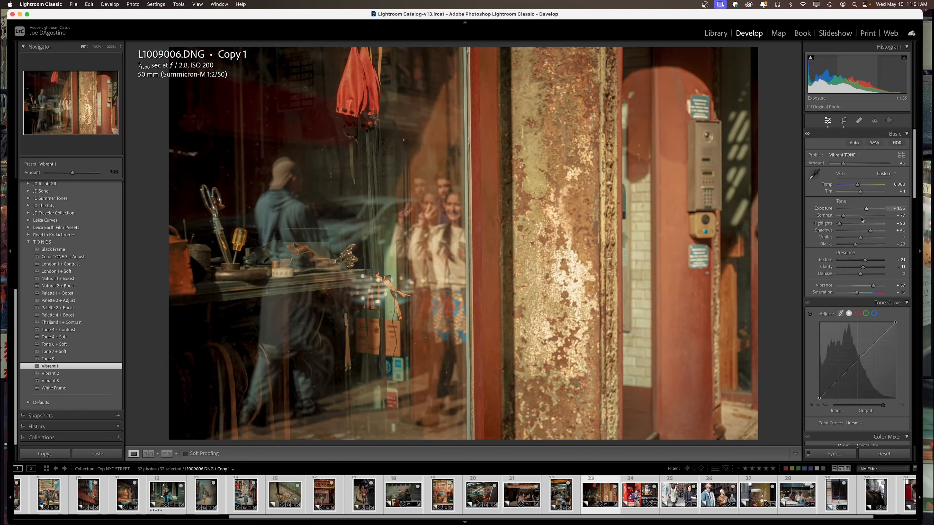
left_click_drag(856, 245, 852, 245)
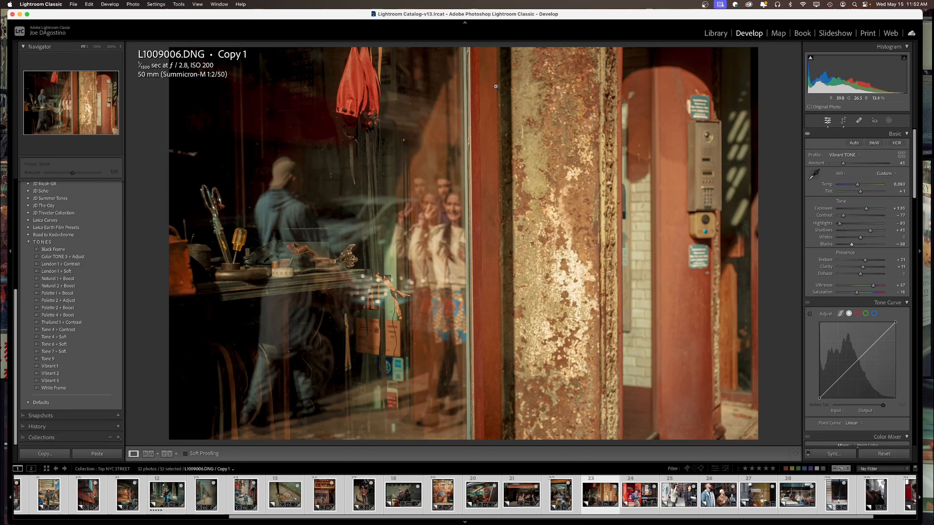
Try a vertical crop that keeps only the shop window with its reflections, and undo it
left_click(843, 120)
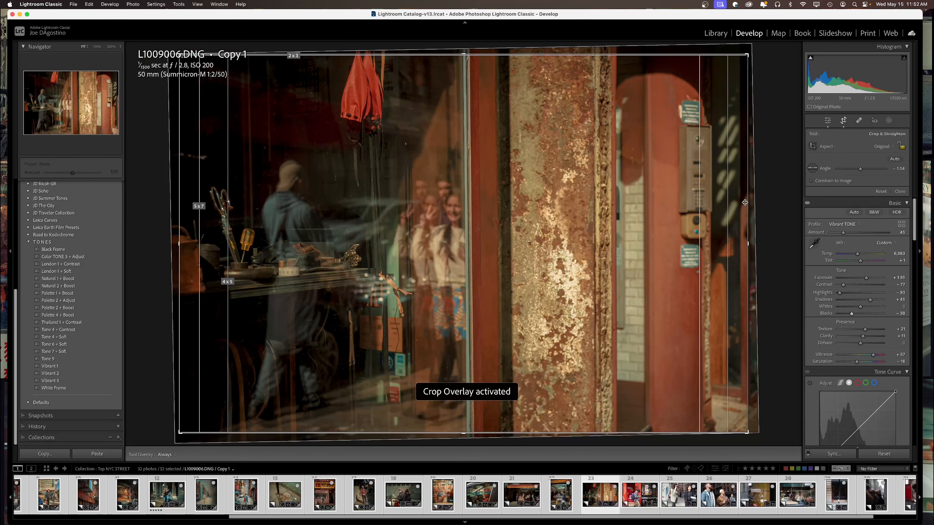
left_click_drag(748, 242, 620, 240)
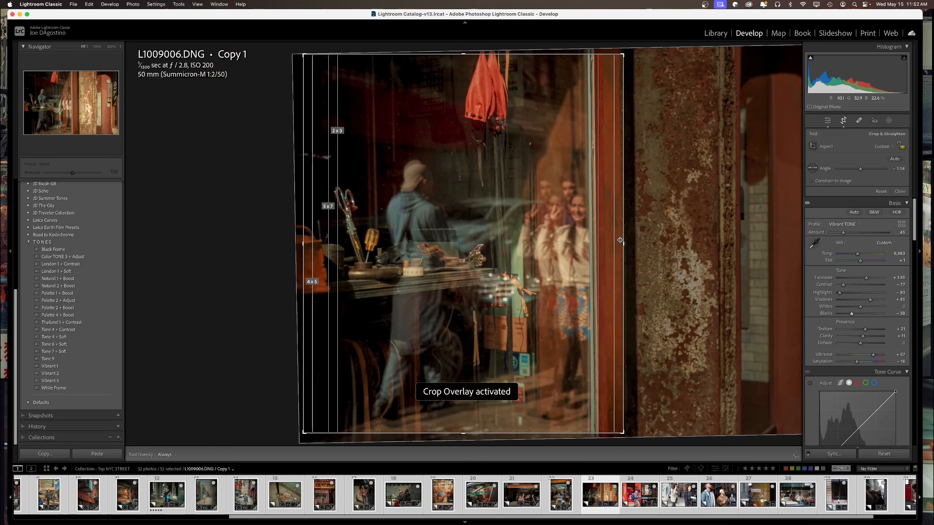
key("Return")
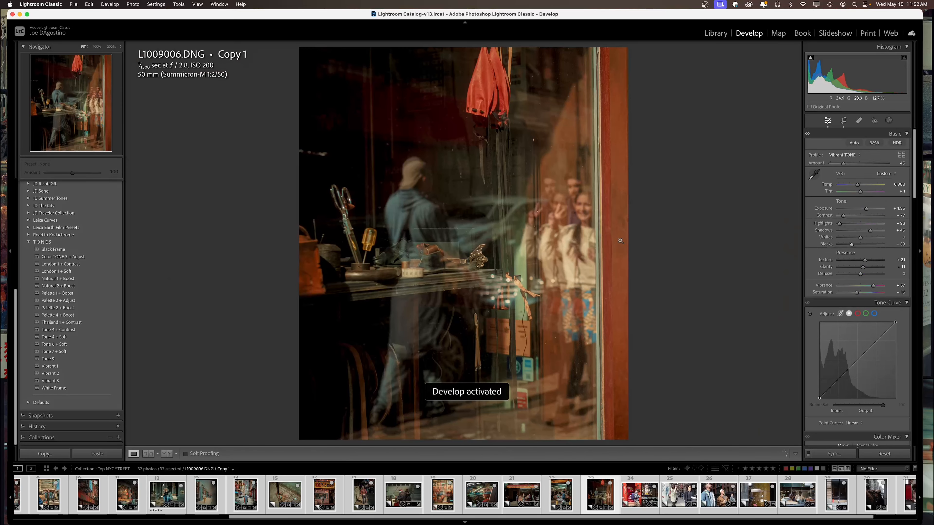
key("super+z")
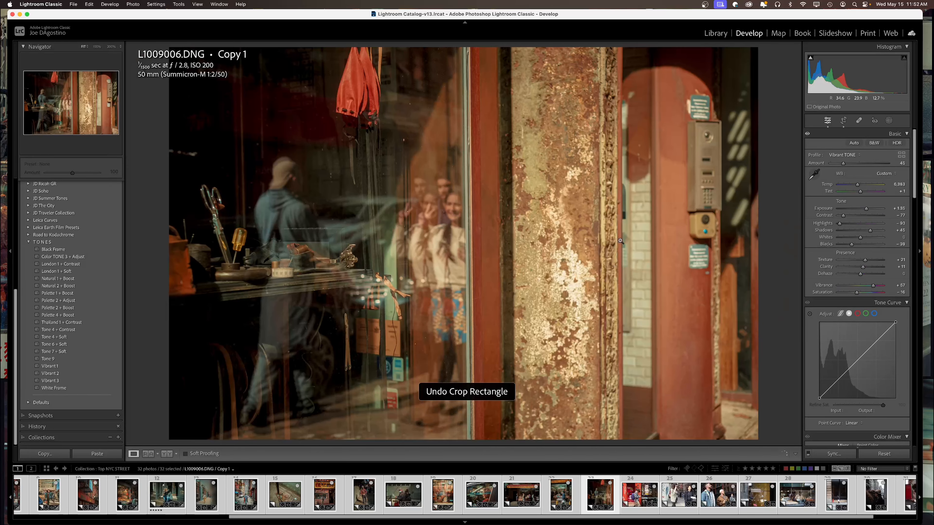
Try a vertical crop around the peeling column and red doorway, check it up close, and restore the full-width crop
key("r")
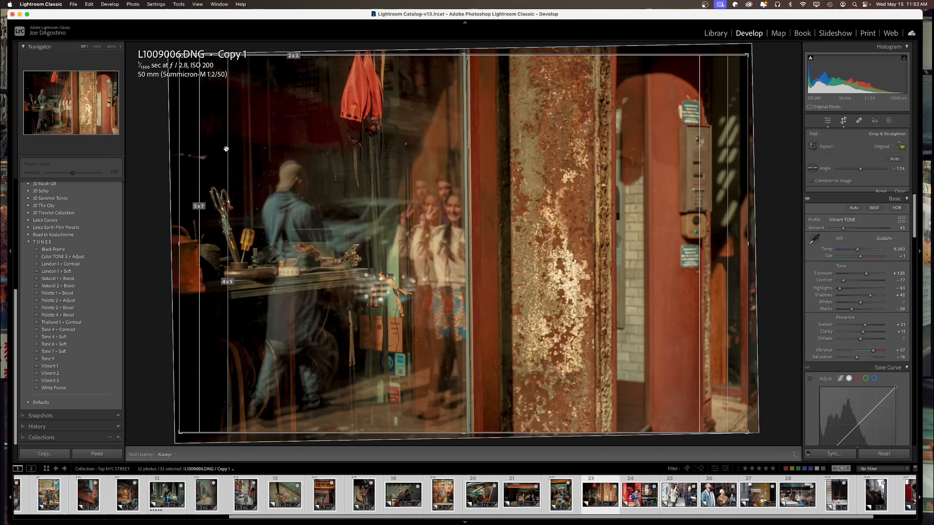
left_click_drag(181, 233, 324, 255)
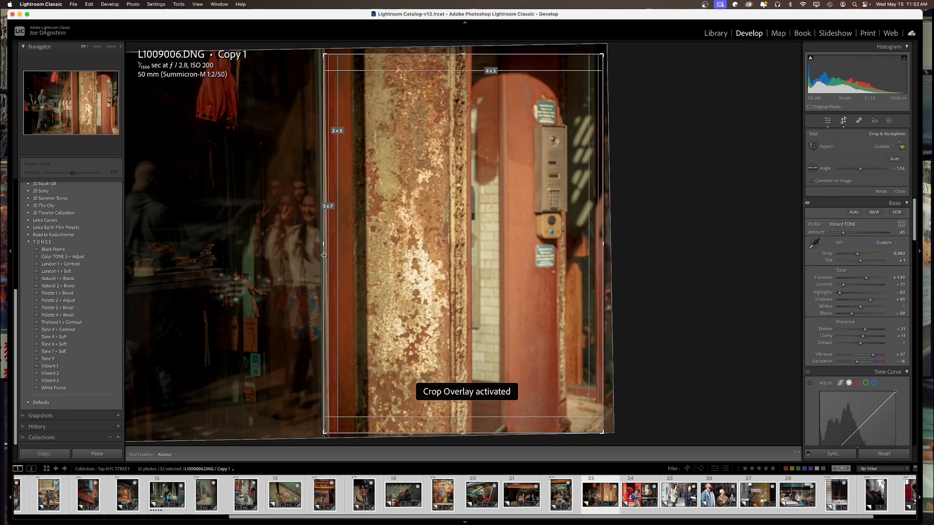
key("d")
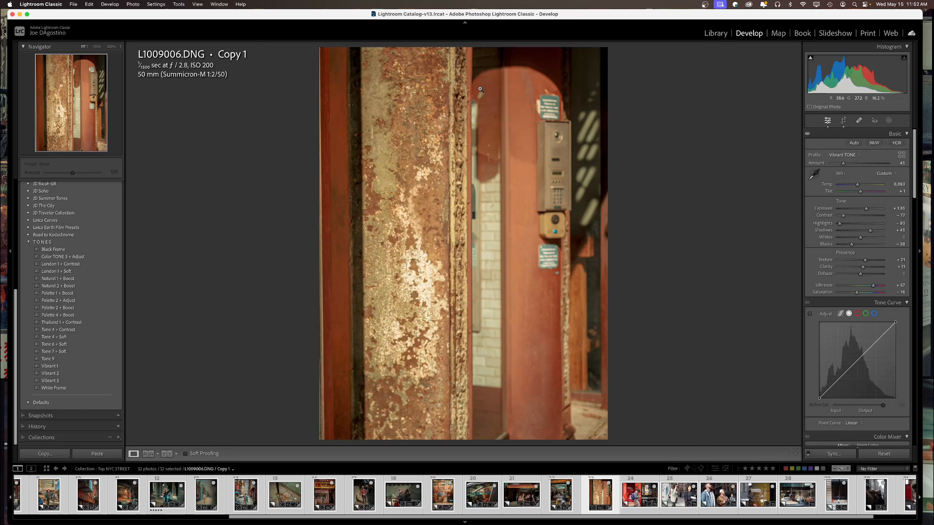
left_click(411, 273)
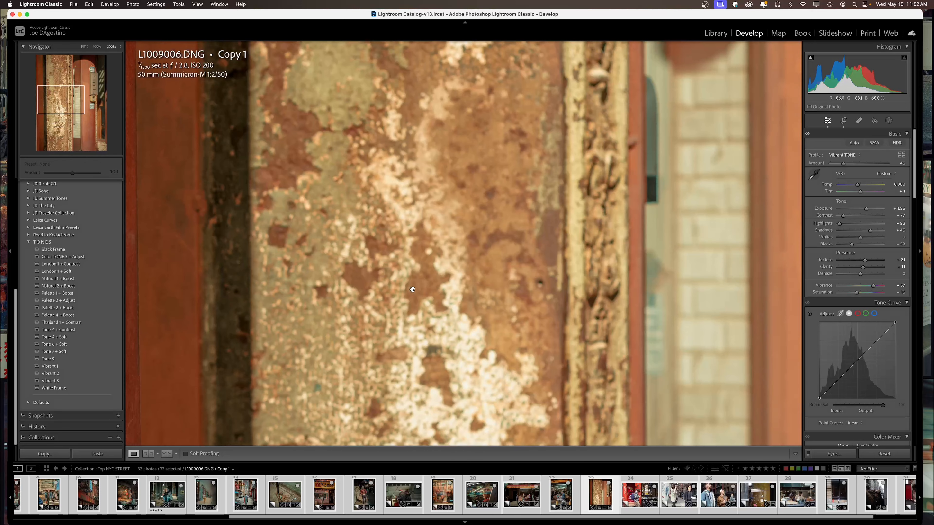
left_click(413, 290)
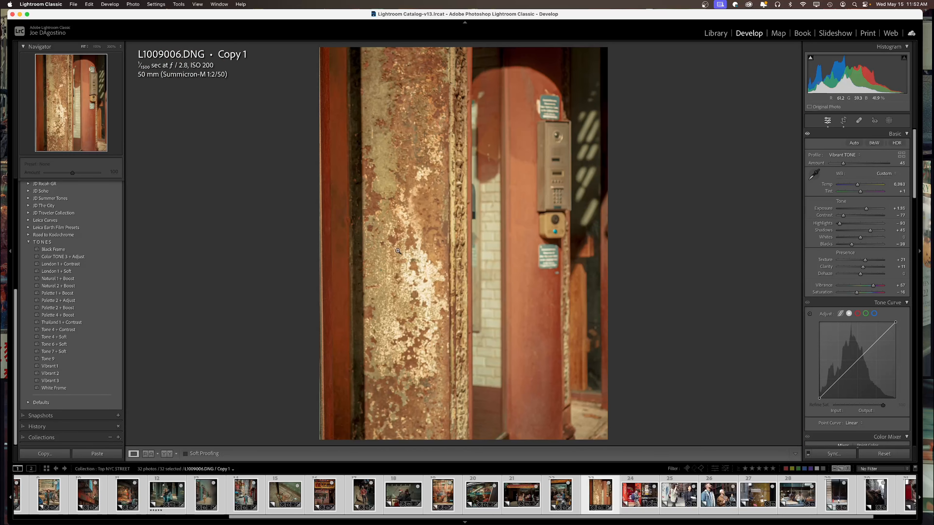
left_click(847, 123)
left_click_drag(325, 246, 171, 246)
key("Return")
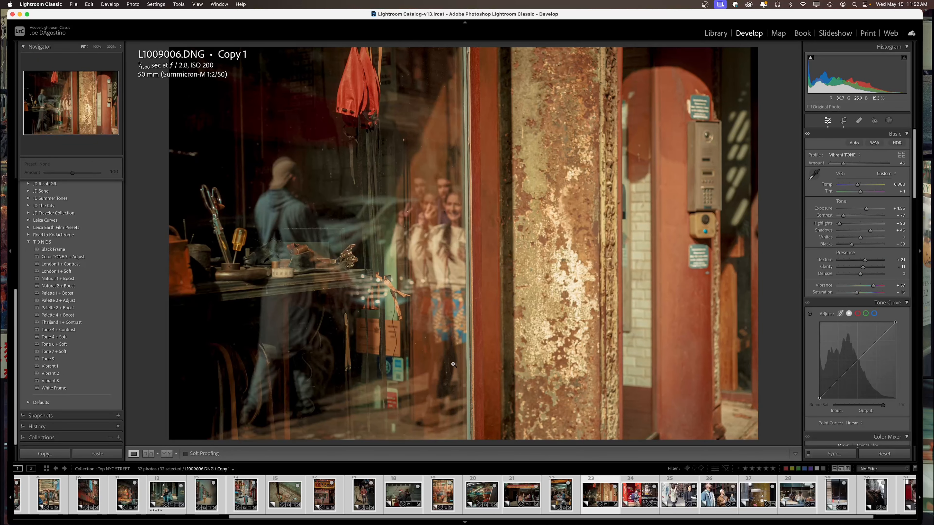
Examine the window display, the people's reflections and the hanging red leather piece up close in the reflection photo
left_click(388, 285)
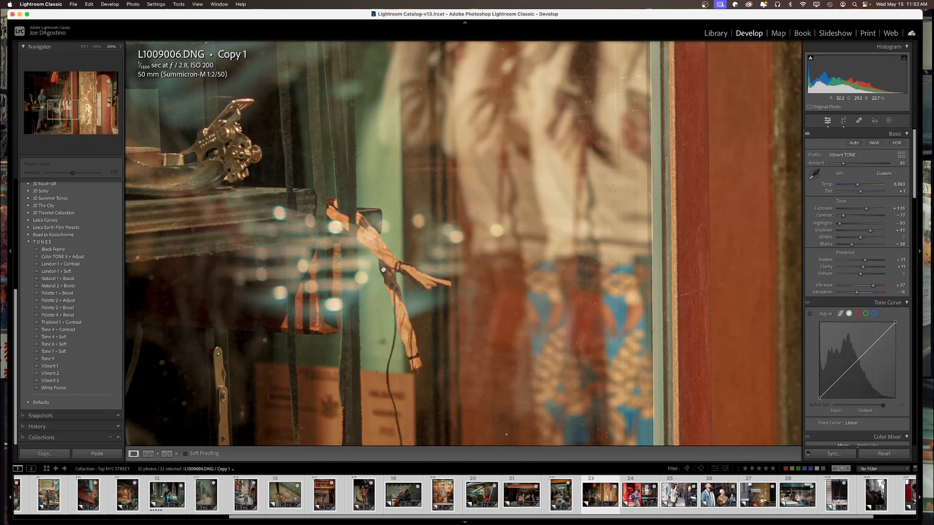
left_click_drag(384, 260, 388, 269)
left_click_drag(242, 369, 258, 238)
left_click(403, 324)
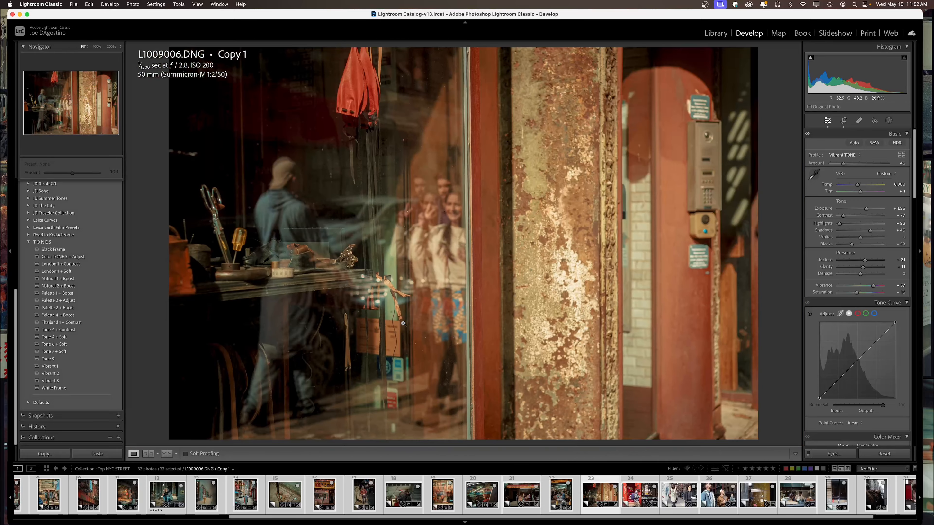
left_click(363, 91)
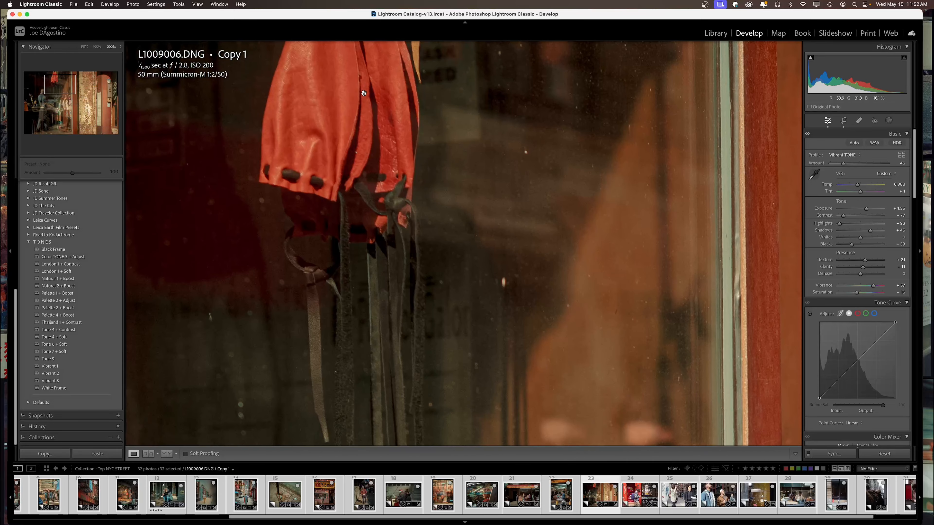
left_click(362, 109)
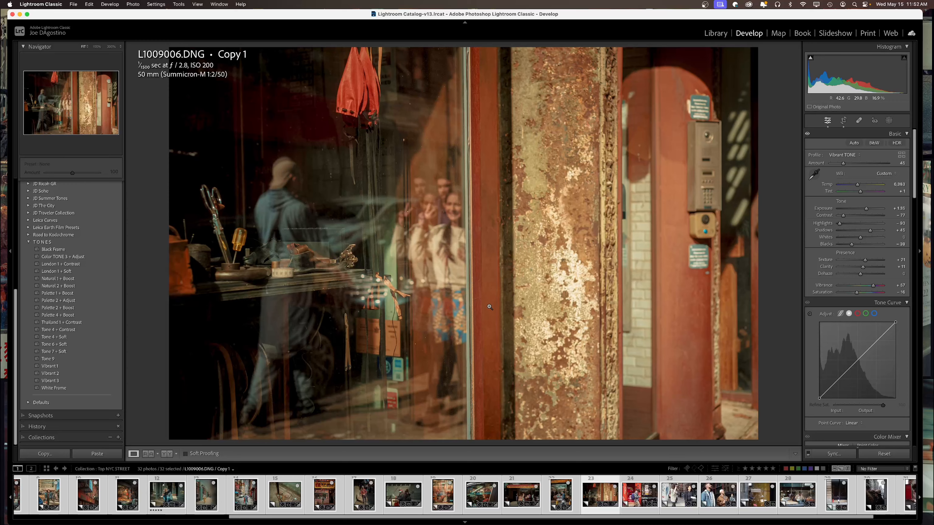
left_click(312, 106)
left_click_drag(300, 90, 344, 260)
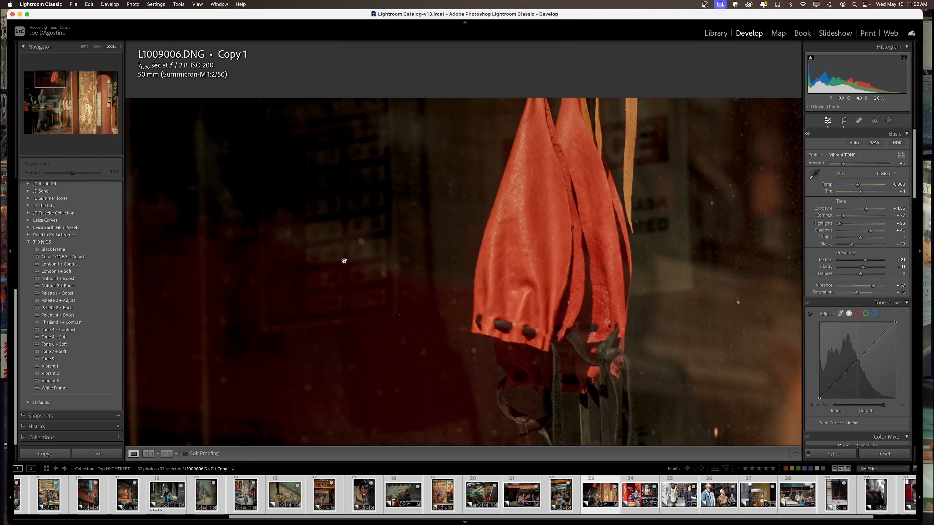
left_click(328, 256)
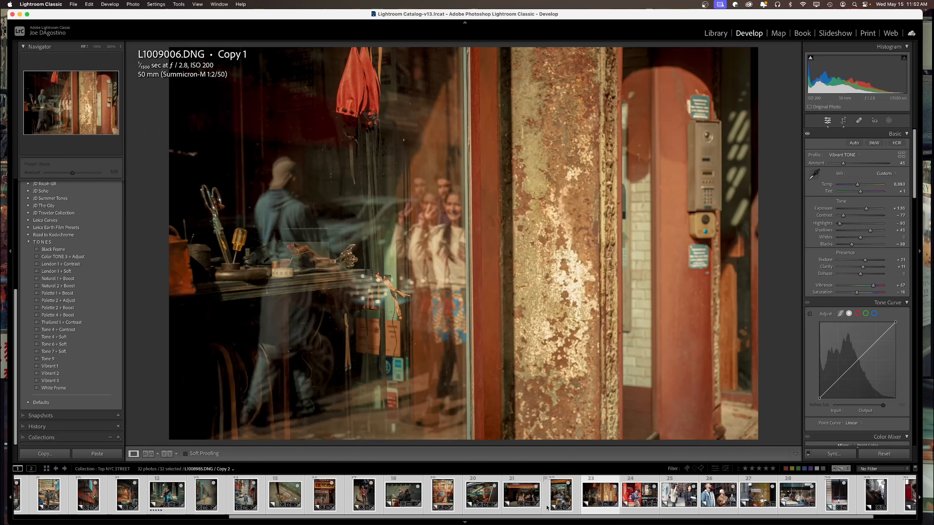
Open the photo of the boys passing the red graffiti door, apply the Vibrant 1 preset and set Exposure to -0.45
left_click(629, 499)
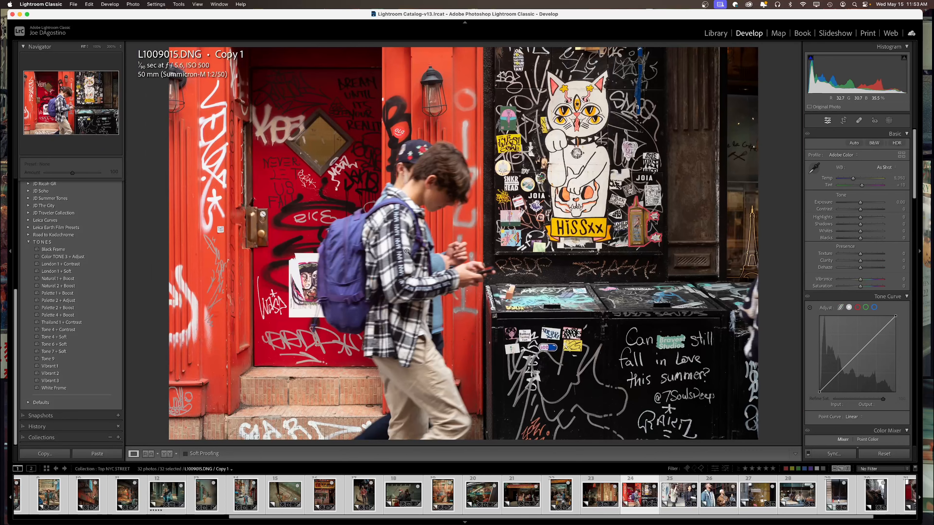
left_click(48, 367)
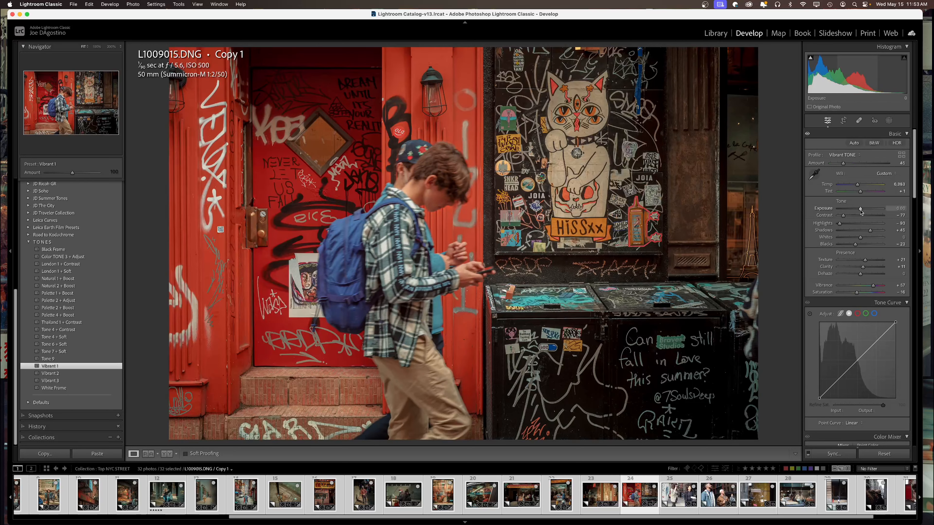
left_click_drag(861, 209, 858, 209)
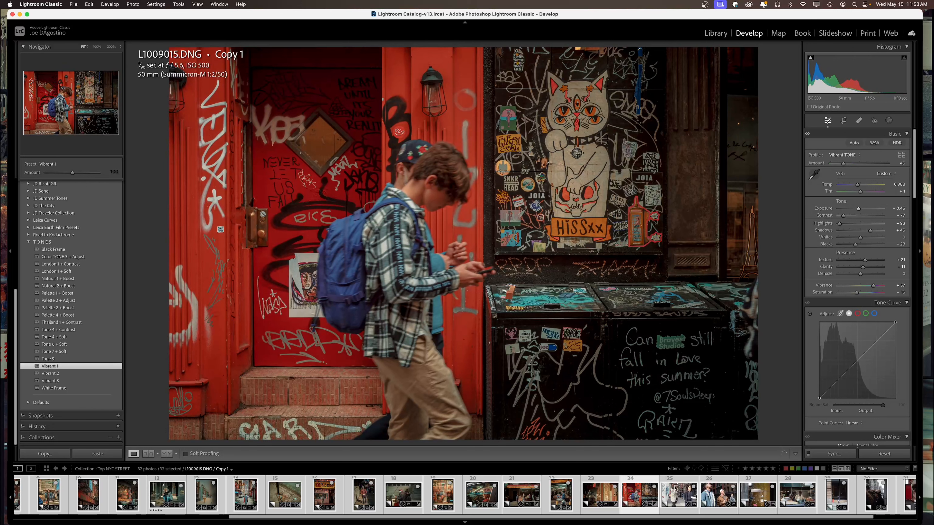
Open the photo of the two women walking past the graffiti wall and apply the Vibrant 1 preset
left_click(676, 499)
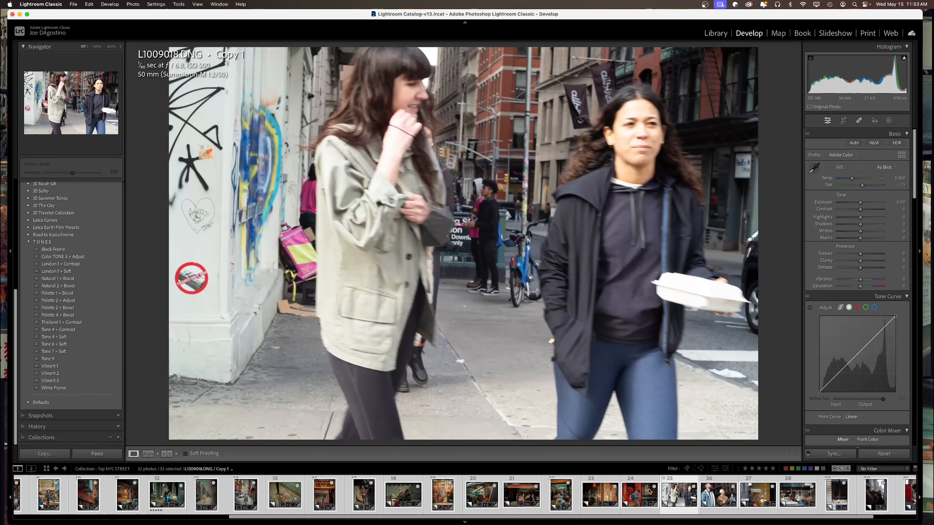
left_click(649, 492)
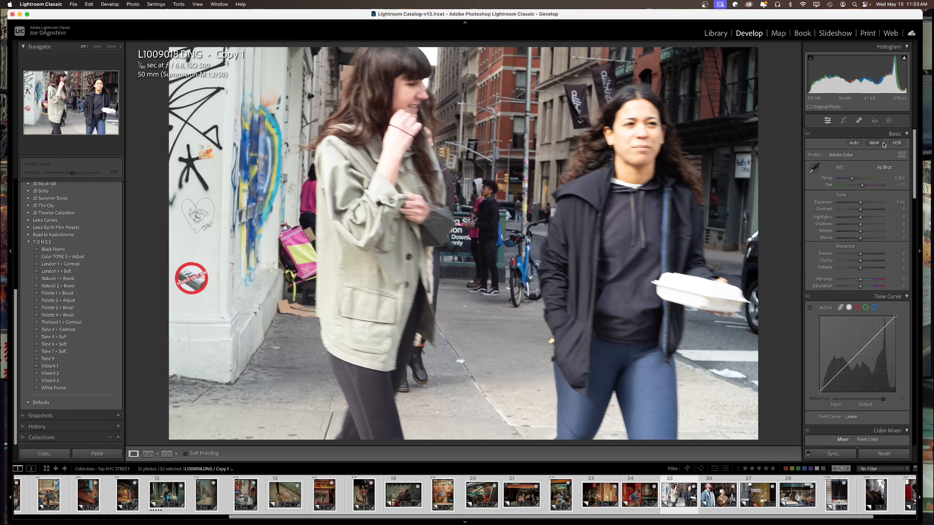
left_click(50, 367)
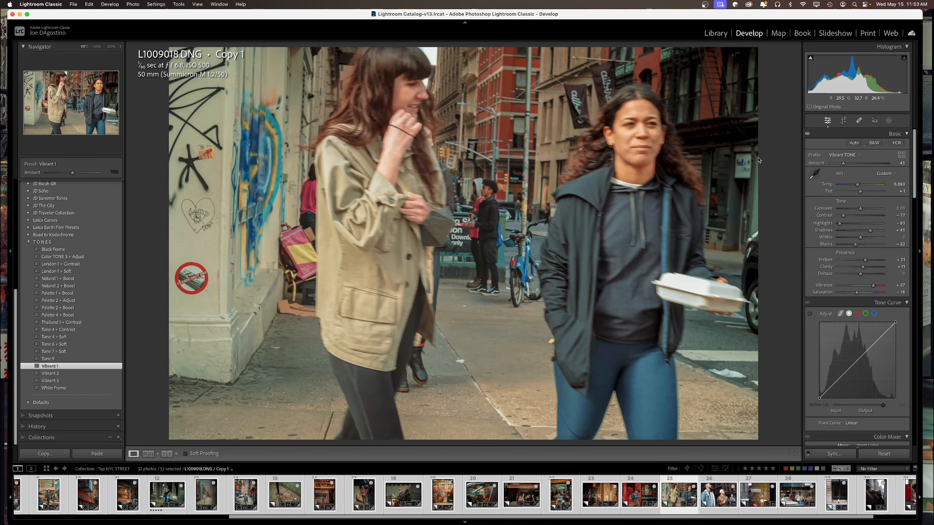
Crop the photo of the two women to a narrower custom aspect, trimming mostly the graffiti wall and slightly the street side
left_click(844, 121)
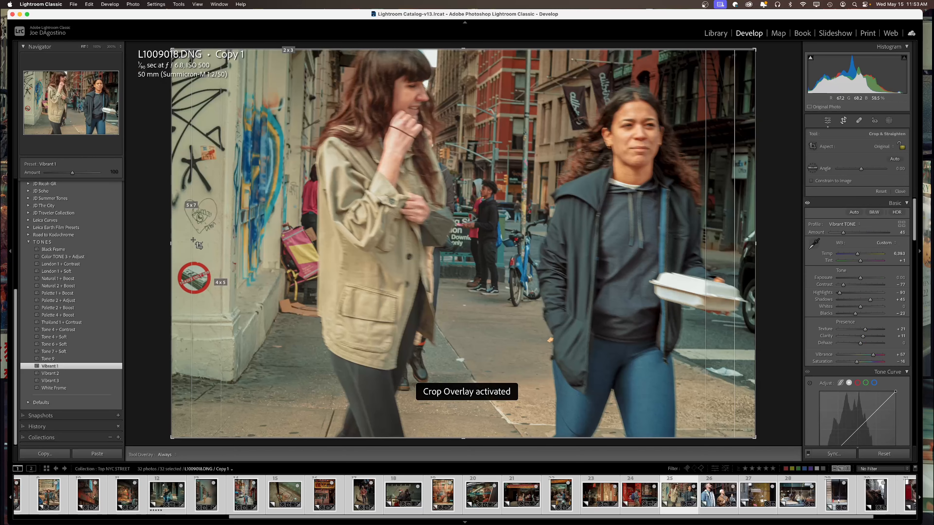
left_click_drag(171, 245, 220, 251)
left_click_drag(385, 270, 414, 271)
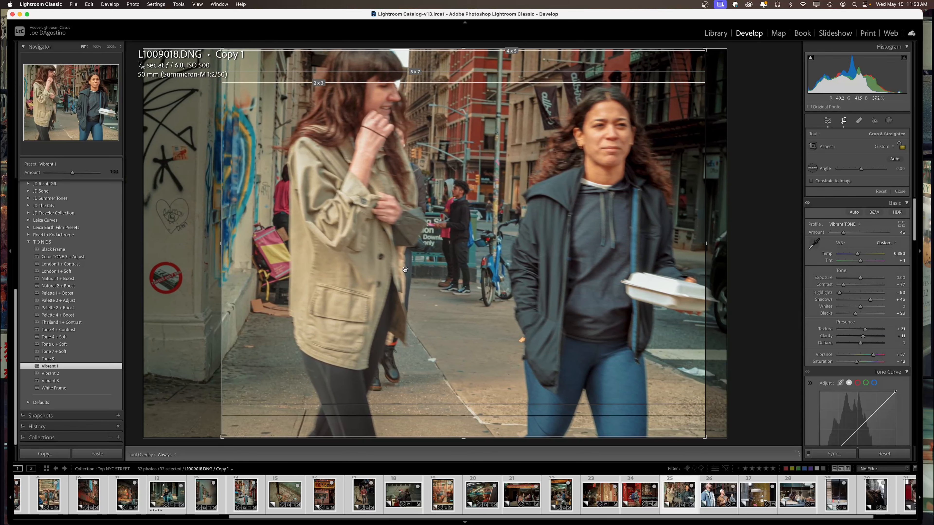
key("d")
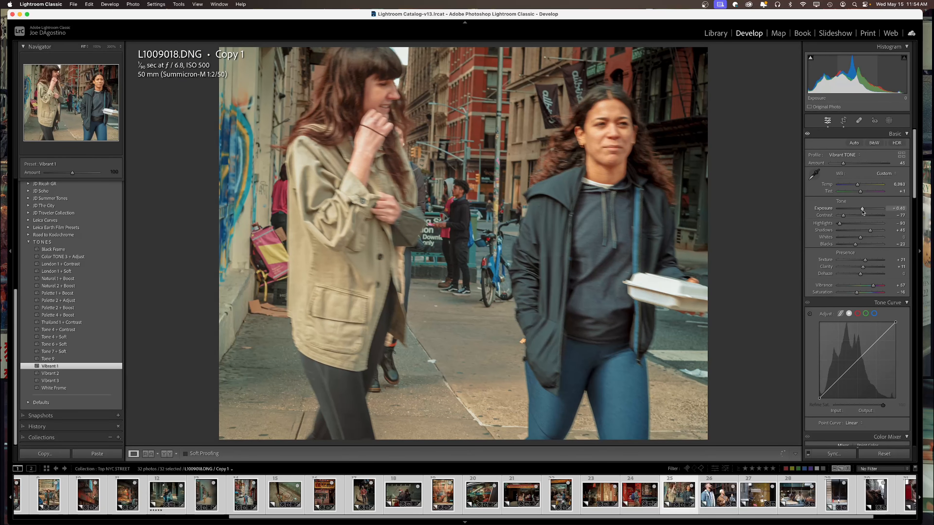
Add the Black Frame preset to the photo of the two women and set its Exposure to -0.40
left_click_drag(863, 211, 861, 211)
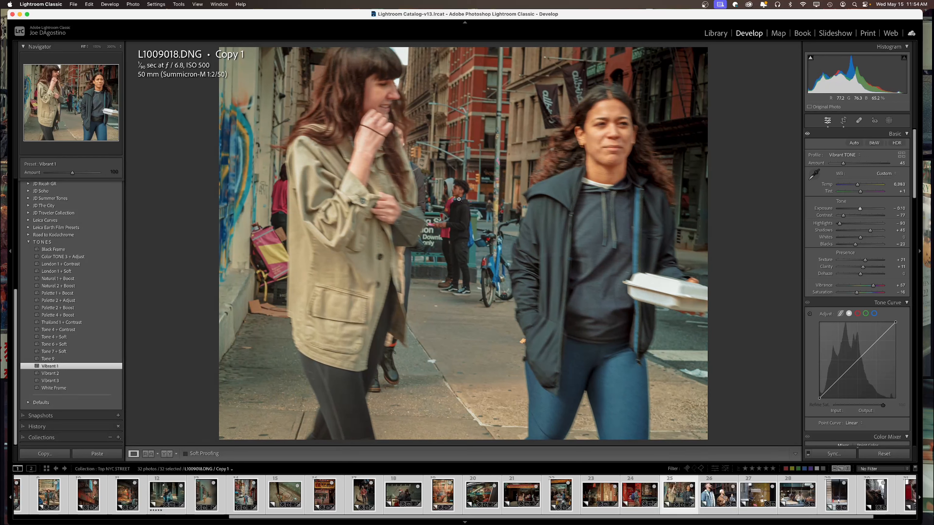
left_click(54, 250)
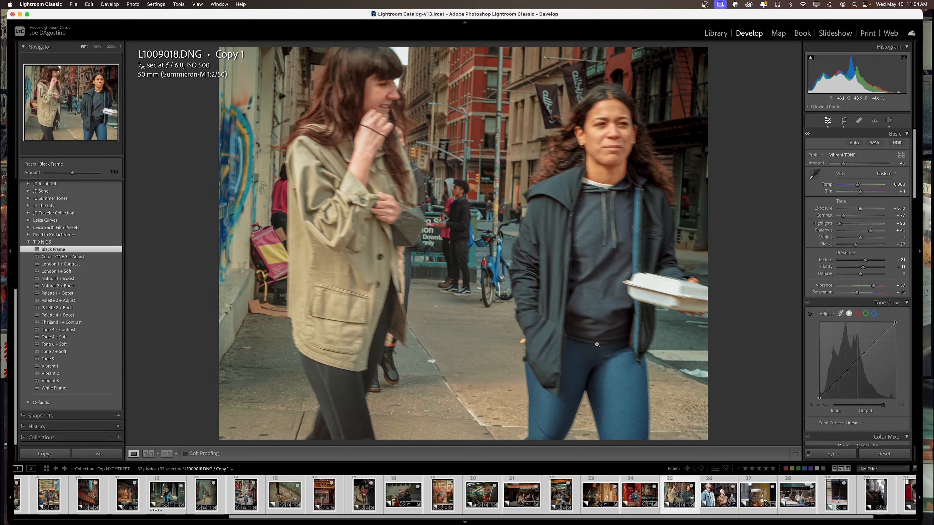
left_click_drag(860, 208, 859, 210)
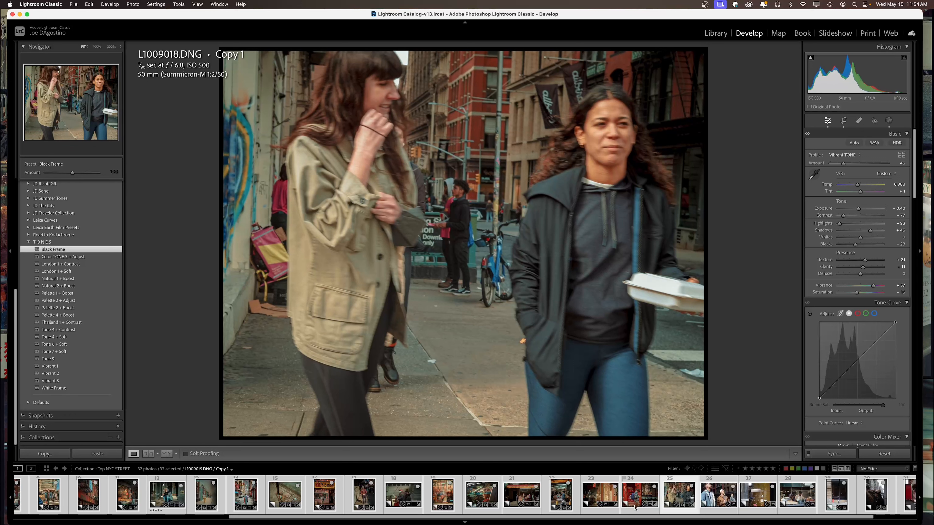
Open the photo of the two men in denim and brown jackets and apply the Vibrant 2 preset
left_click(730, 495)
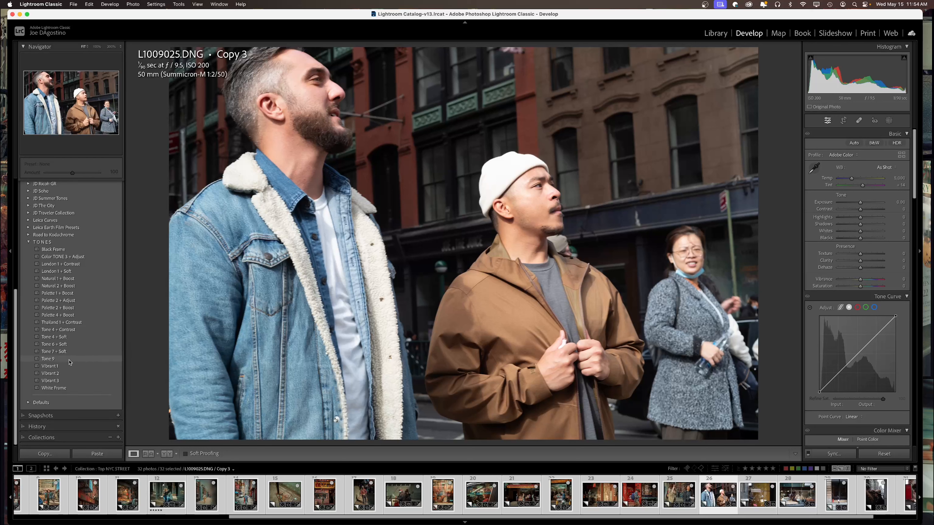
left_click(59, 373)
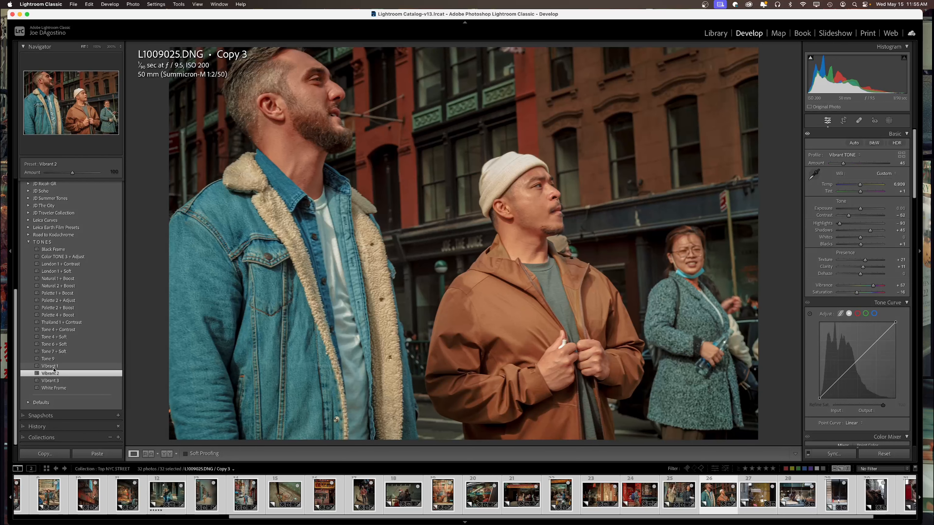
Apply the Vibrant 1 preset to the two men's photo and set Temp 5,815, Exposure +0.70, Contrast -46, Highlights -100 and Whites -60
left_click(53, 368)
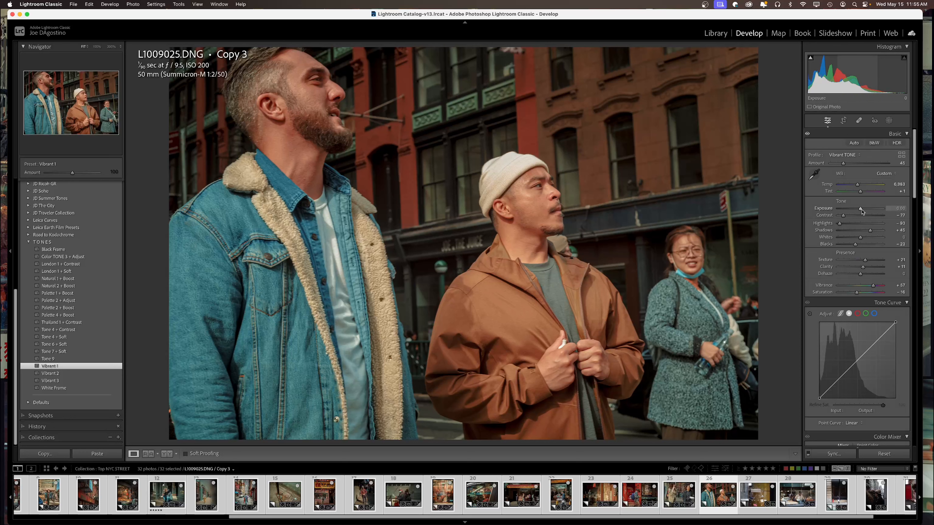
mouse_move(863, 213)
left_mouse_down()
mouse_move(852, 223)
mouse_move(857, 239)
mouse_move(845, 241)
mouse_move(864, 212)
mouse_move(851, 220)
left_mouse_up()
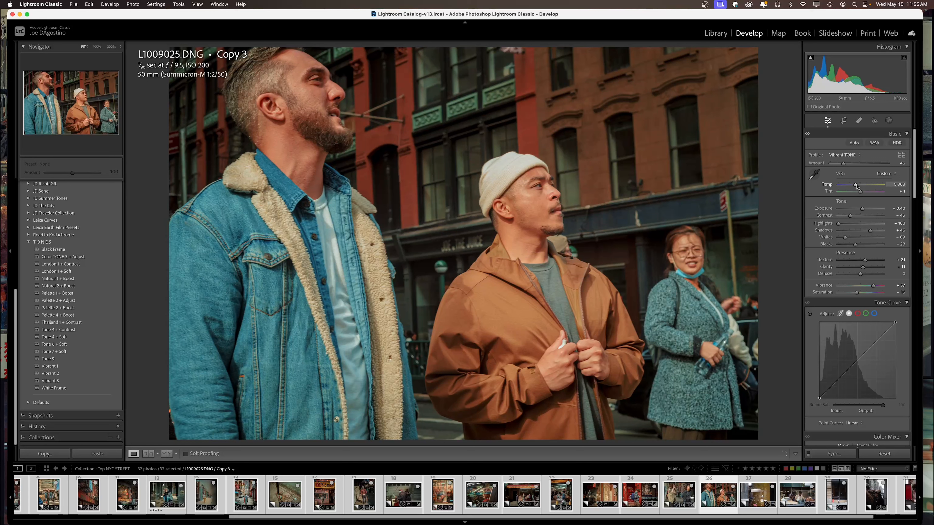
left_click_drag(857, 187, 855, 186)
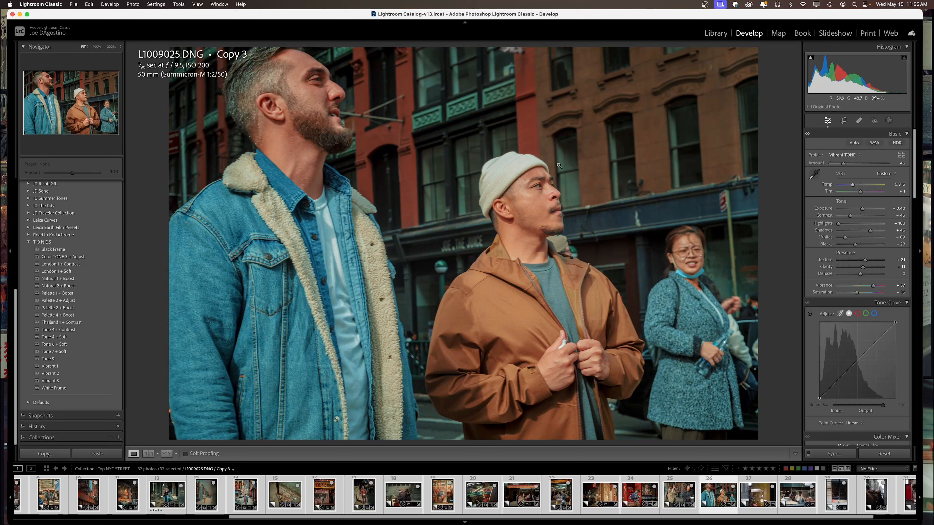
left_click_drag(862, 209, 864, 210)
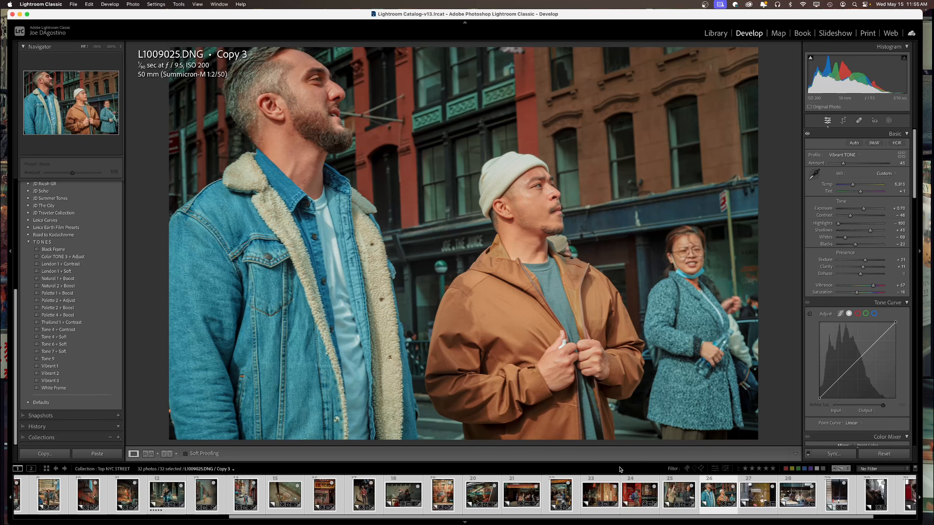
Open the photo of the man phoning beside the chalkboard sign and apply the Vibrant 2 preset
left_click(755, 497)
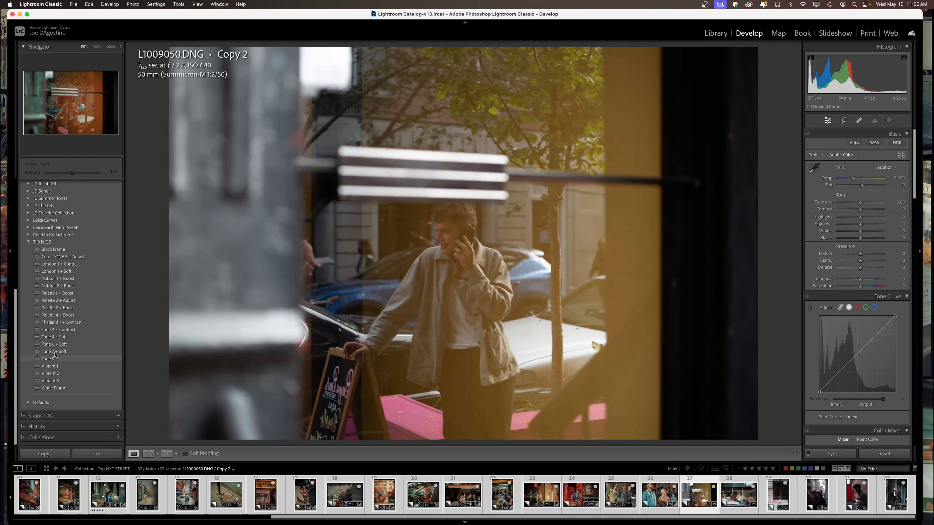
left_click(48, 257)
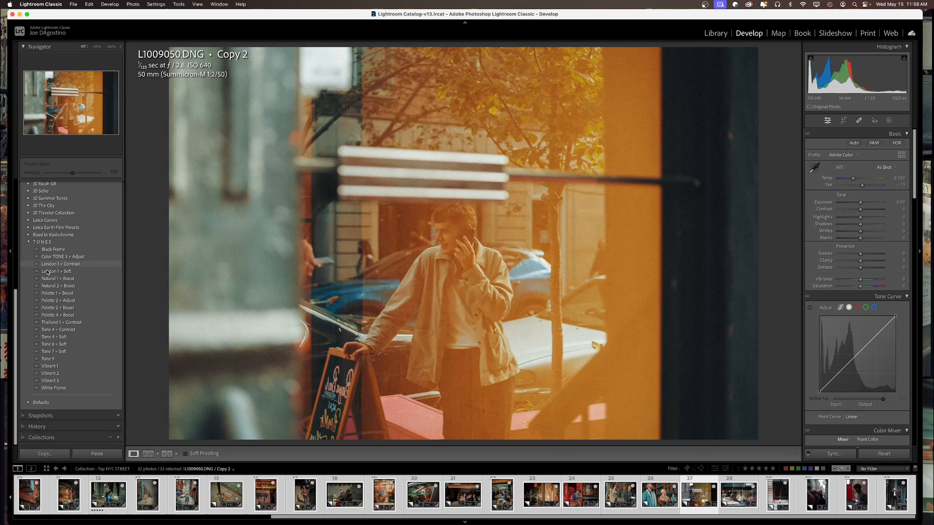
left_click(46, 285)
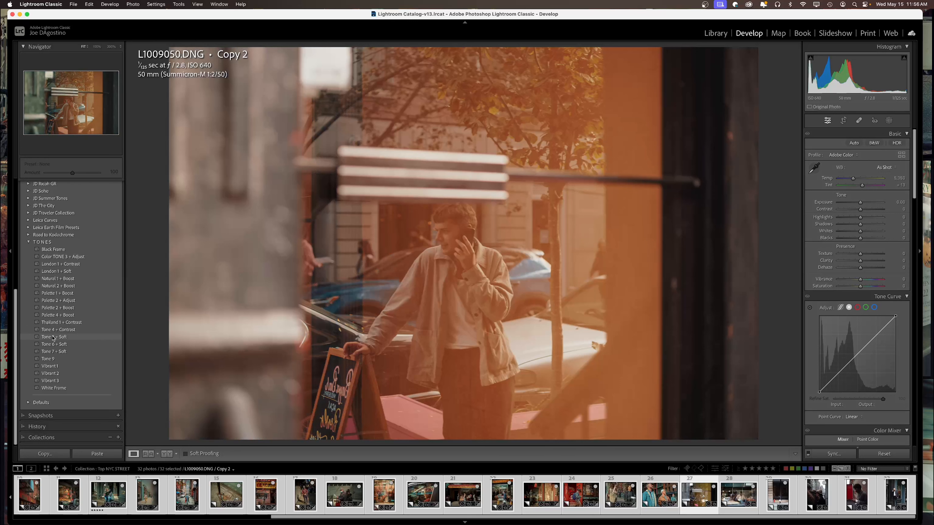
left_click(52, 345)
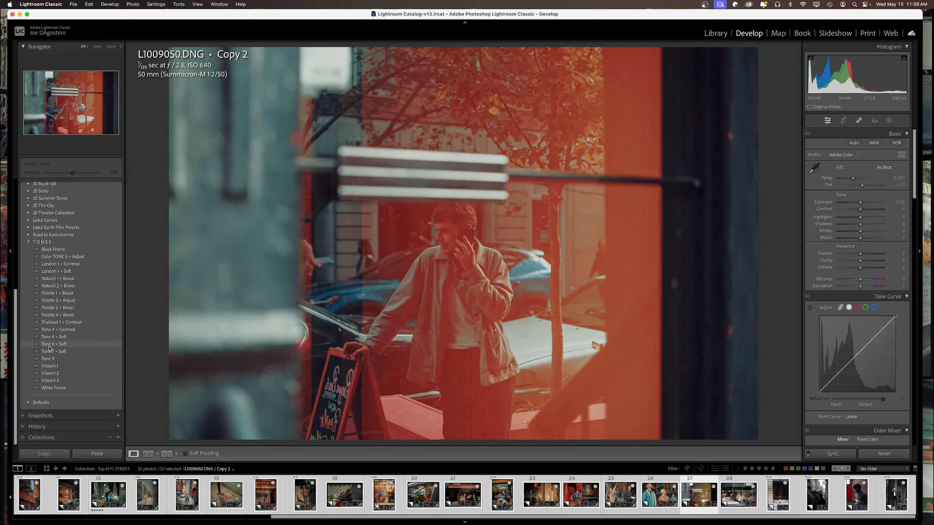
left_click(48, 367)
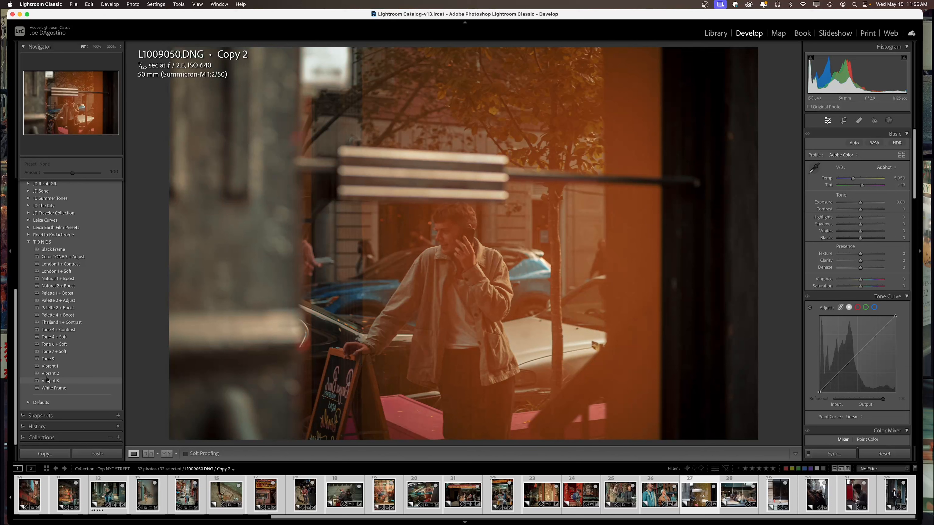
left_click(48, 374)
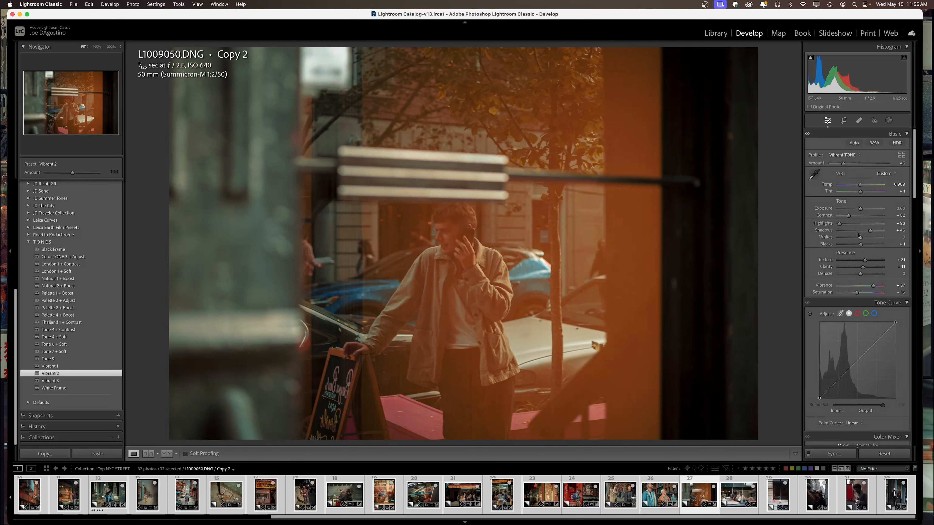
Set Exposure +0.80, Contrast -28 and Blacks -50 on the chalkboard photo and crop it slightly narrower, mainly on the blurred grey column side
left_click_drag(860, 209, 864, 209)
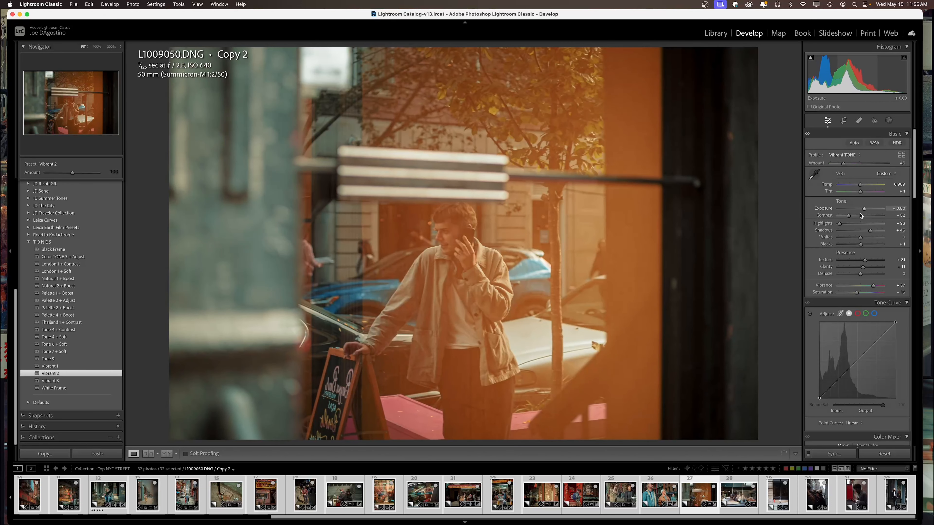
left_click_drag(861, 246, 855, 217)
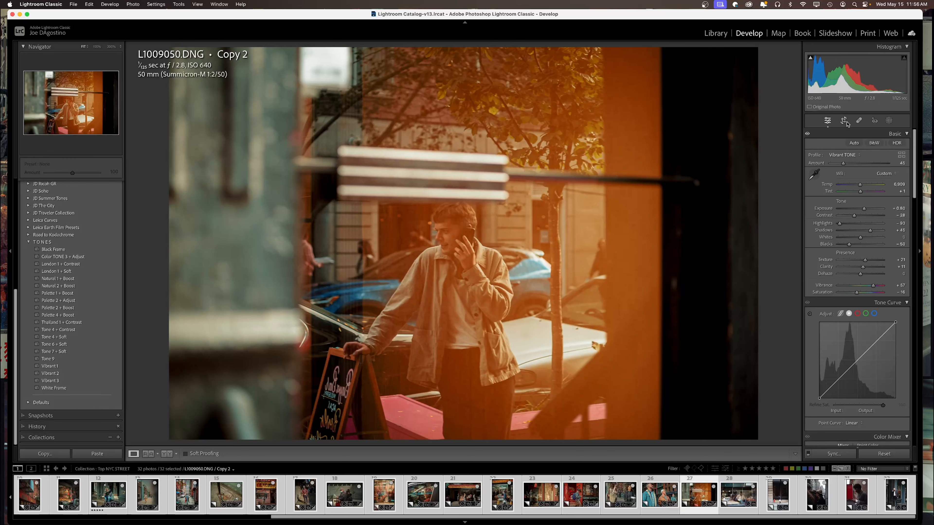
left_click(845, 121)
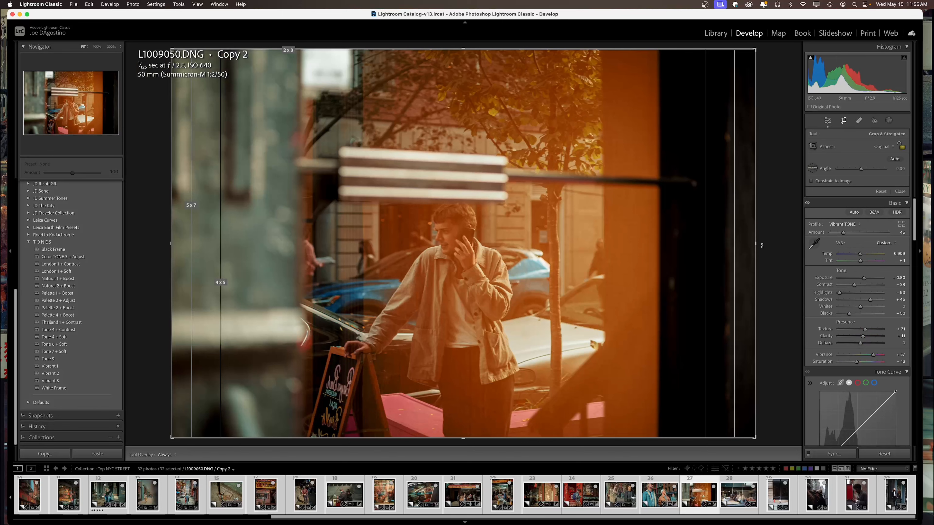
left_click_drag(761, 245, 650, 235)
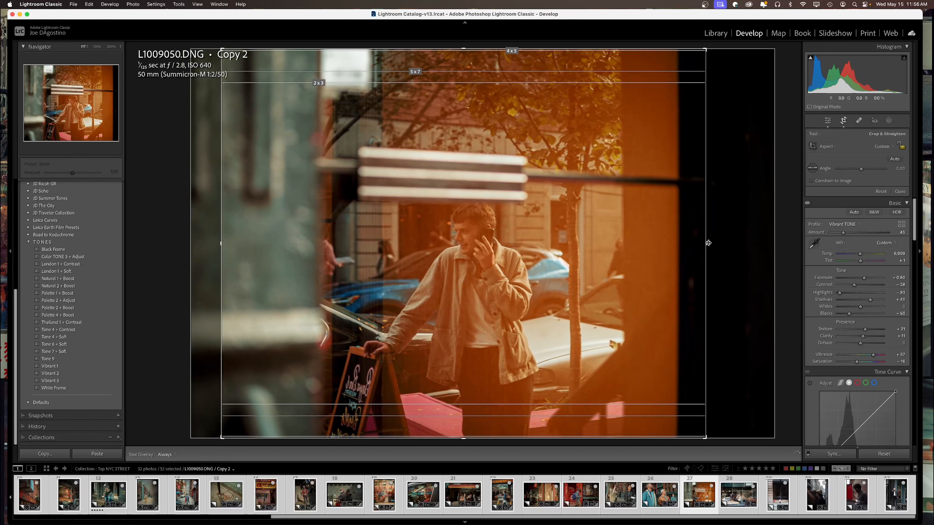
left_click_drag(706, 243, 733, 244)
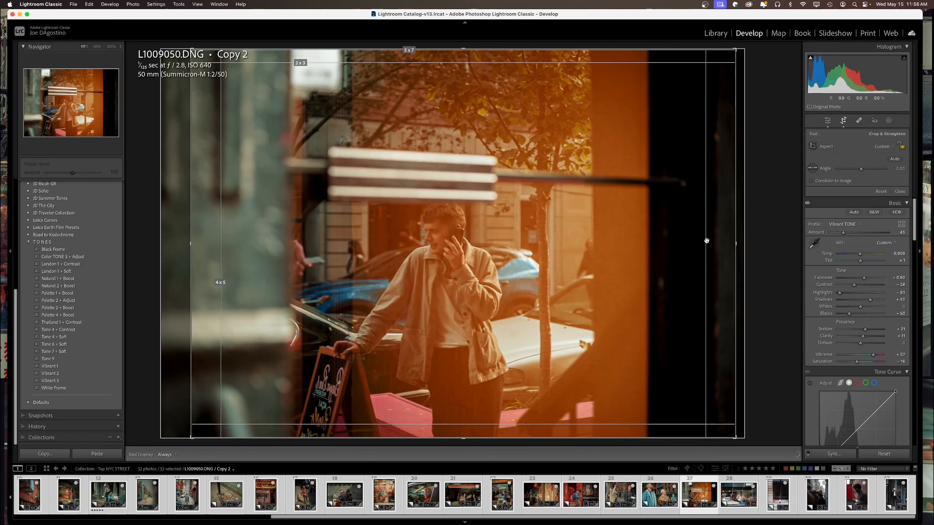
key("d")
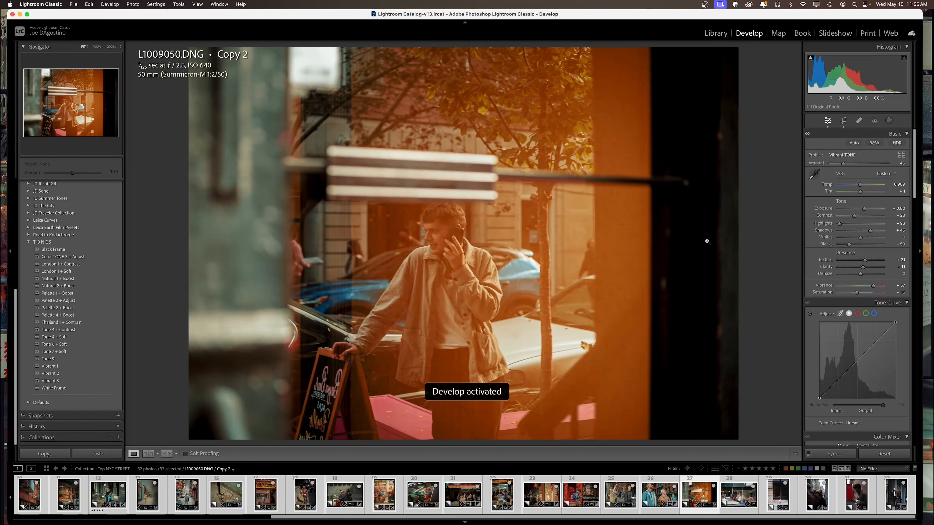
Open the photo of the cook behind the reflective restaurant window and apply the Vibrant 1 preset
left_click(741, 499)
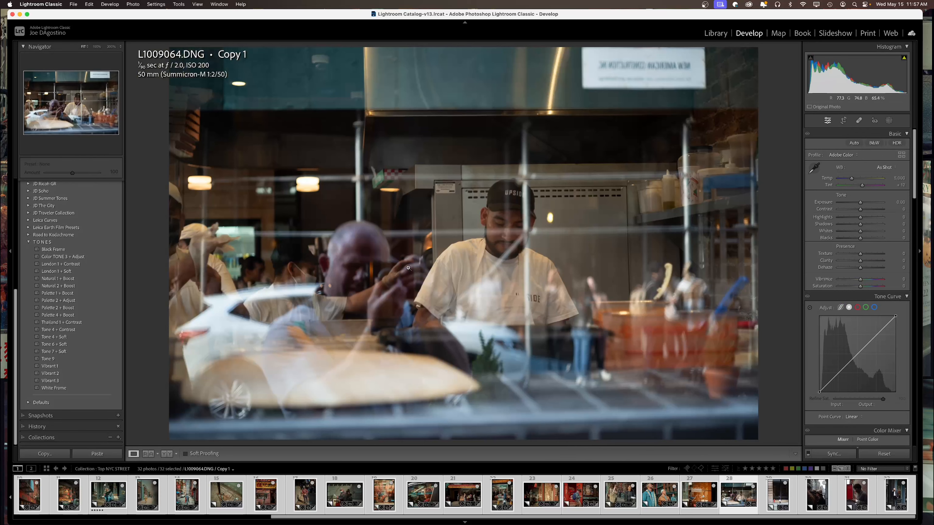
left_click(369, 271)
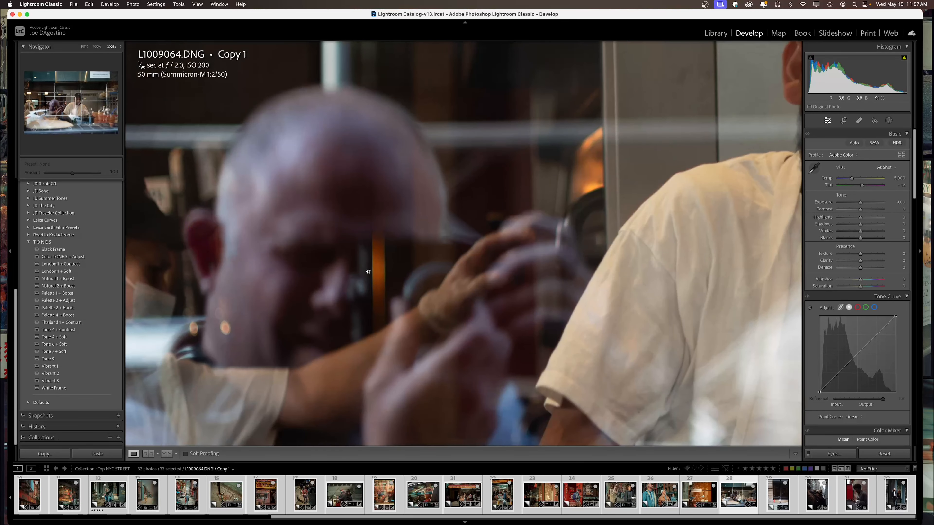
left_click(369, 272)
left_click(380, 281)
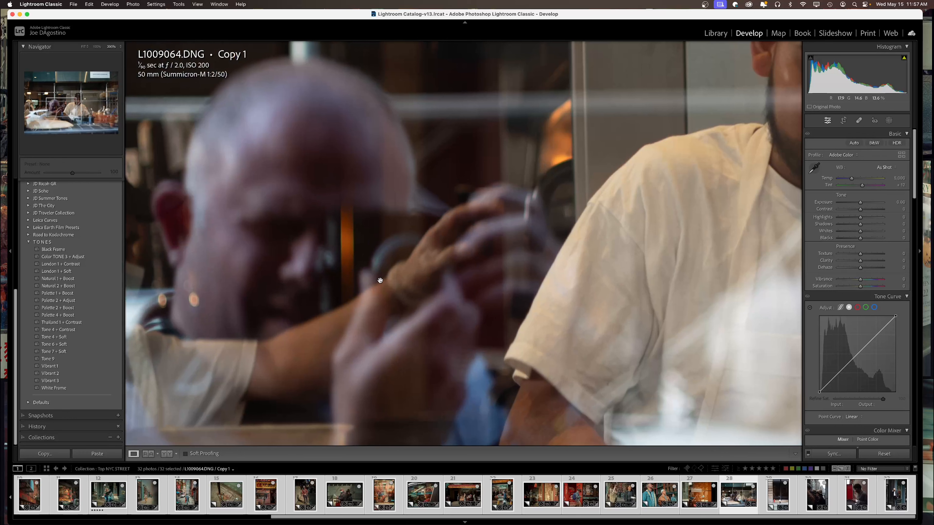
left_click(380, 281)
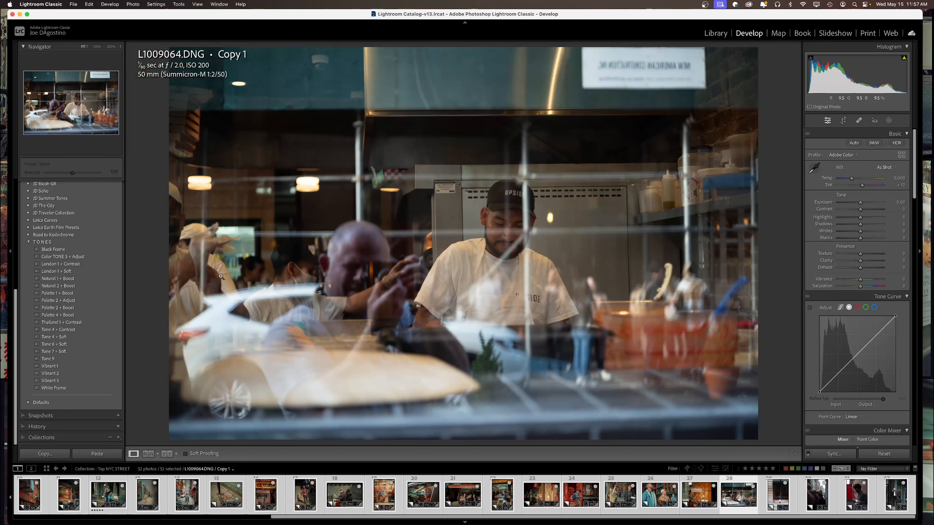
left_click(52, 366)
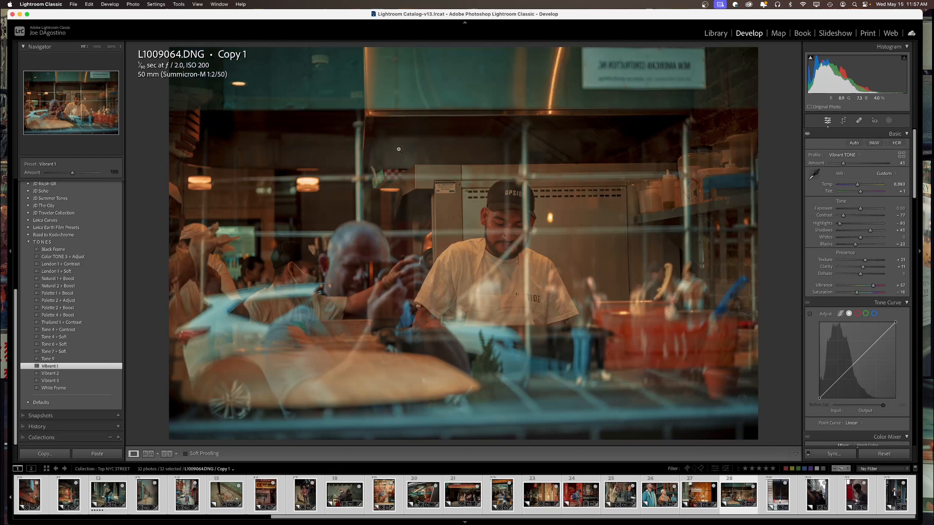
Set the restaurant window photo's Exposure to +0.90, Contrast to -57, Shadows to +18, Whites to -18 and Blacks to -44
left_click_drag(862, 211, 864, 212)
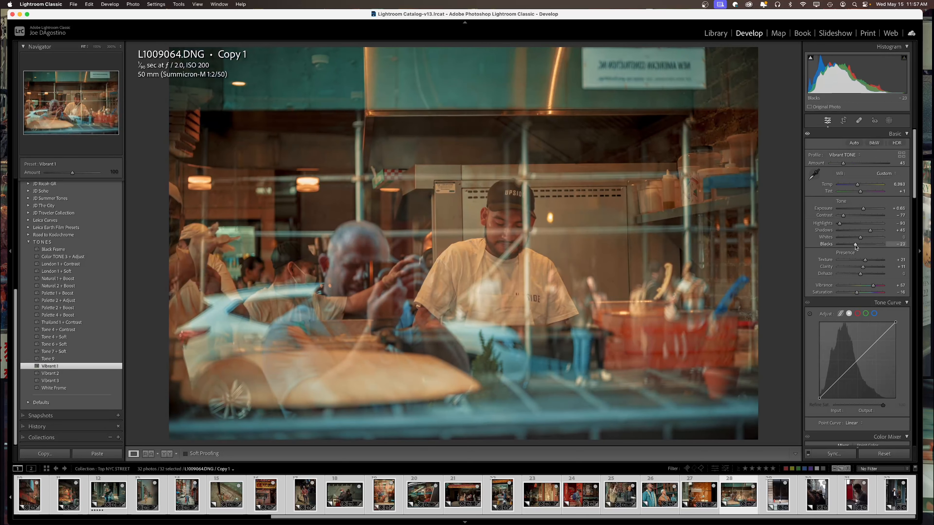
left_click_drag(856, 247, 865, 210)
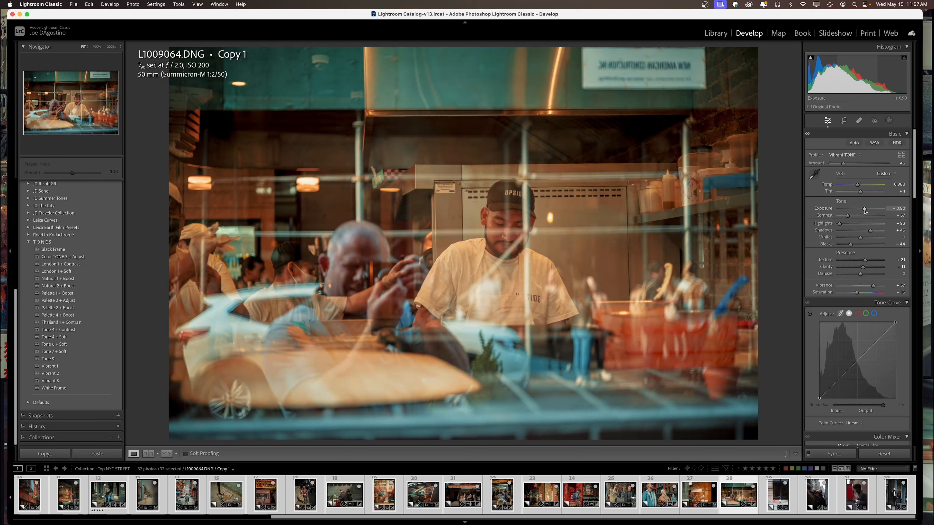
left_click_drag(868, 233, 854, 240)
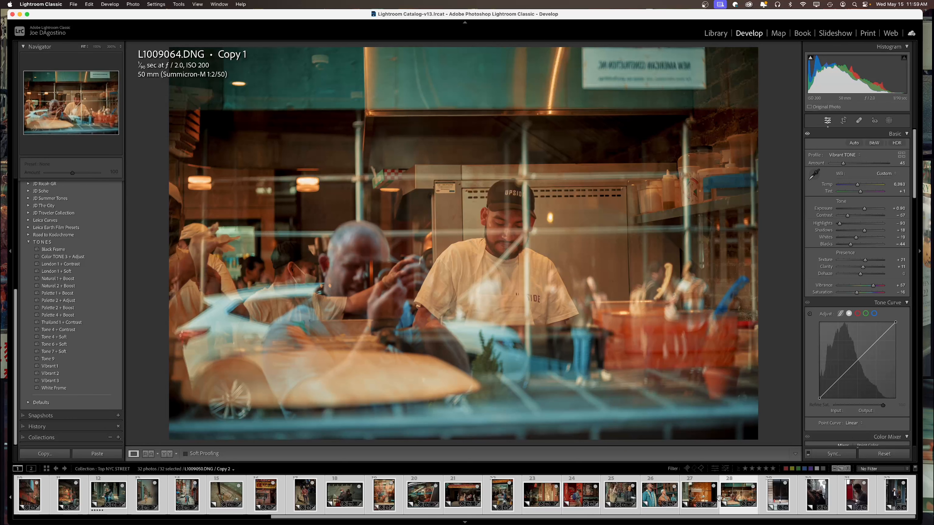
Apply the Vibrant 1 preset to the photo of the pedestrian by the red hydrant, setting Contrast -57, Blacks -41 and a slightly higher Exposure
left_click(778, 499)
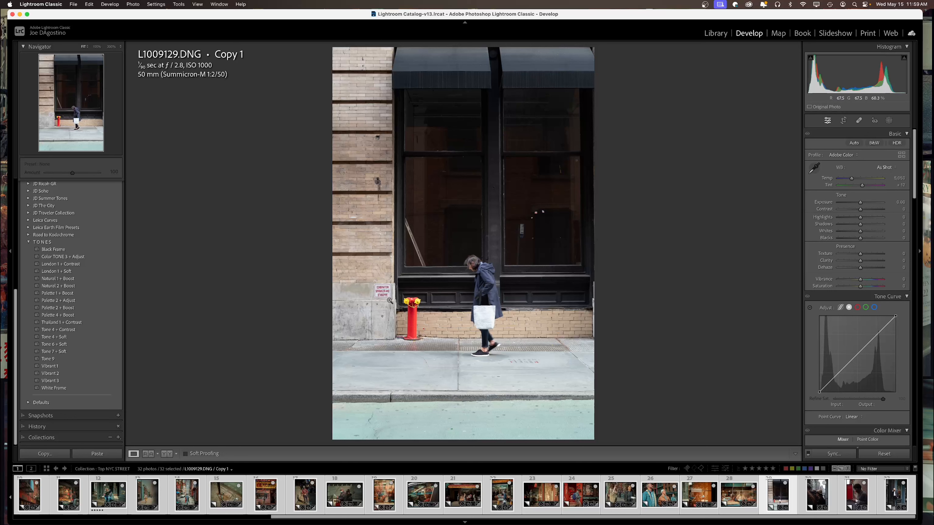
left_click(54, 368)
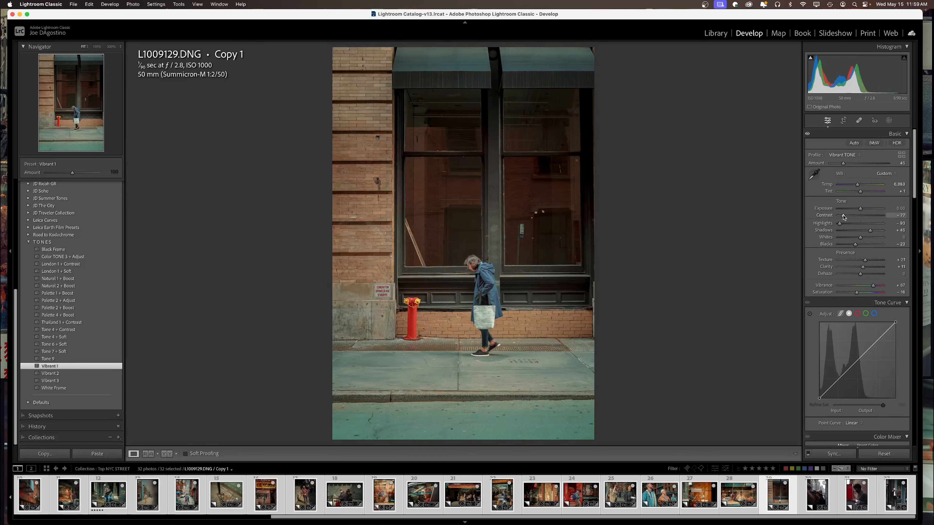
left_click_drag(843, 217, 851, 245)
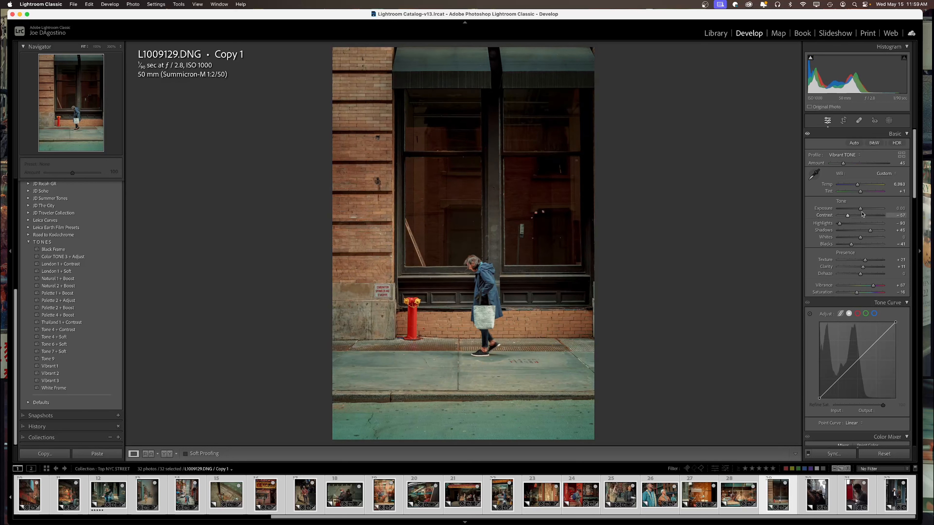
left_click_drag(861, 208, 862, 209)
Add the Black Frame preset to the hydrant photo and set its post-crop vignetting Amount to -34
left_click(55, 250)
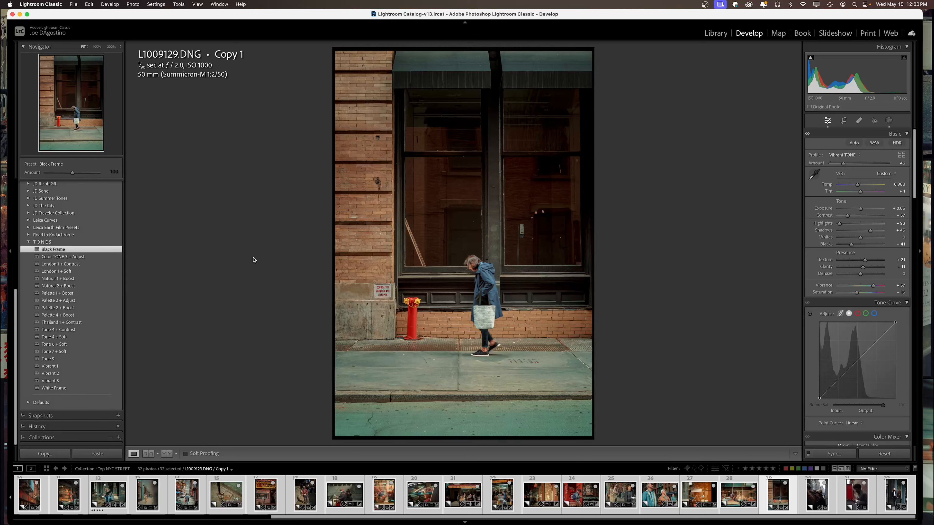
scroll(833, 305, "down", 15)
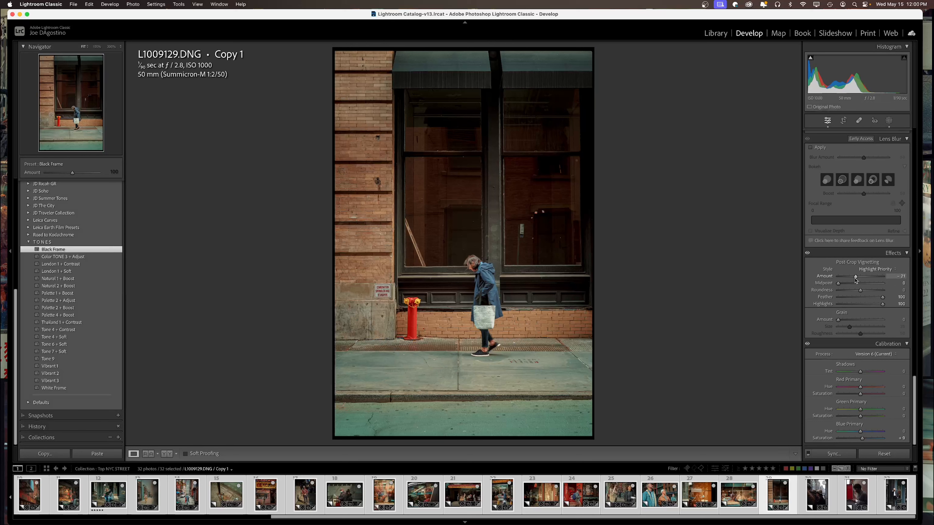
left_click_drag(854, 277, 852, 276)
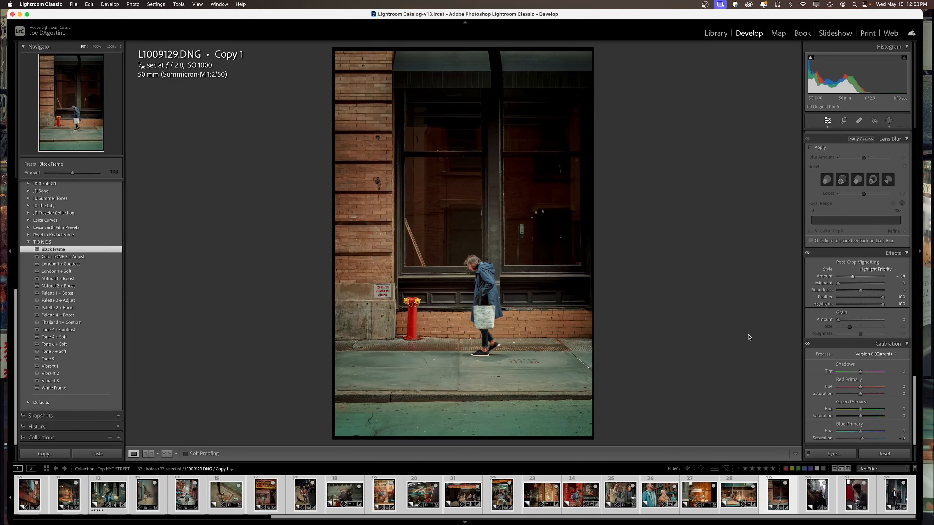
Open the photo of the woman wearing the wide-brimmed tan hat
left_click(813, 496)
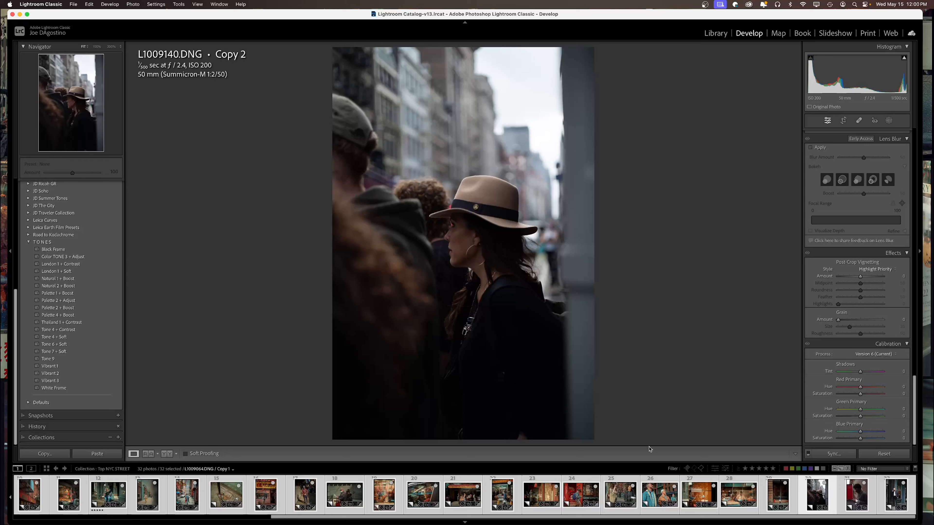
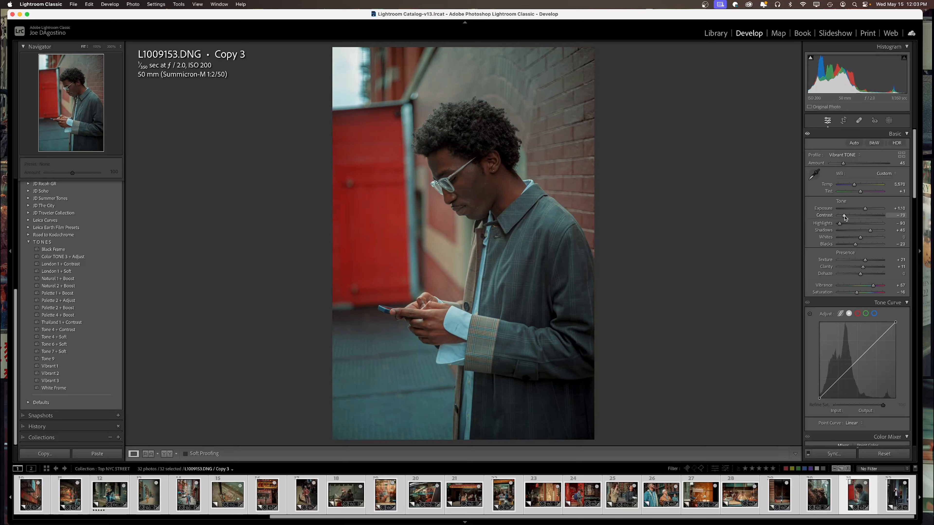
Set Contrast -61 and Blacks -36 on the photo of the man looking at his phone, and rotate the crop slightly to straighten it
left_click_drag(845, 218, 852, 246)
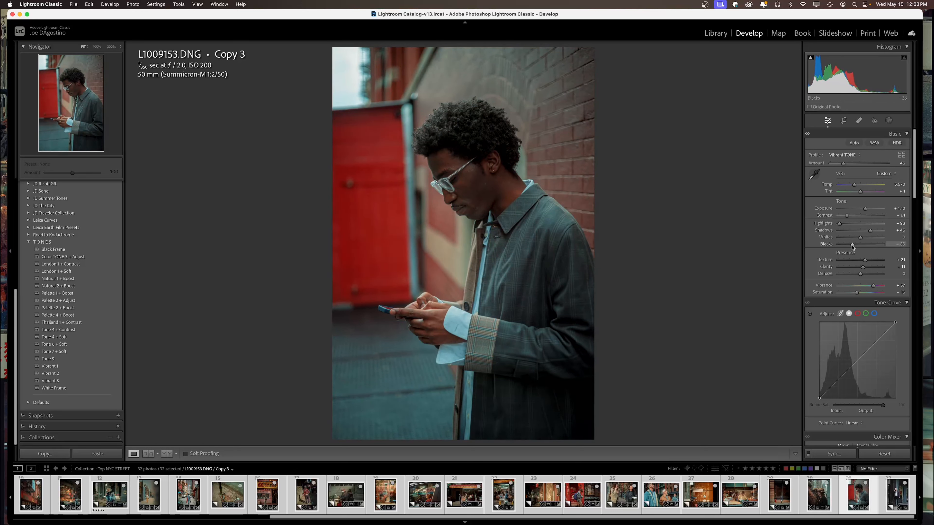
left_click(842, 120)
left_click_drag(777, 145, 774, 157)
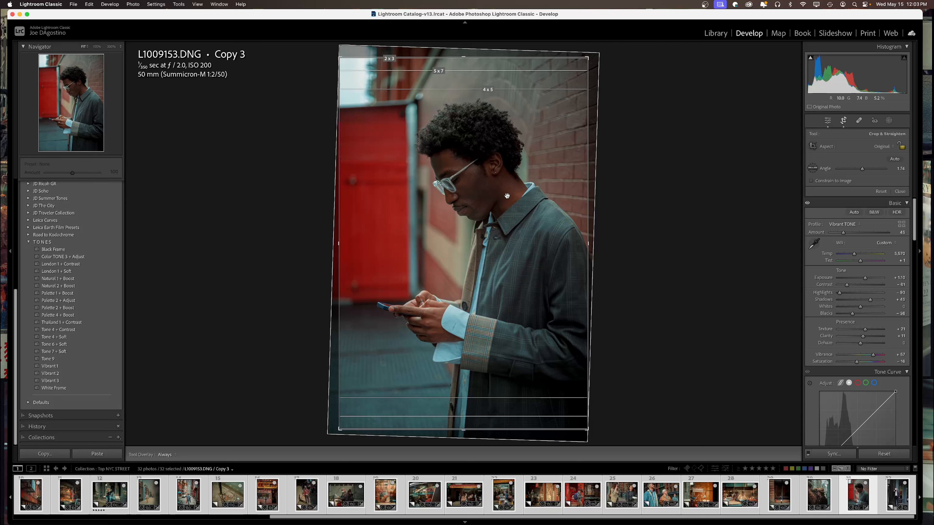
key("d")
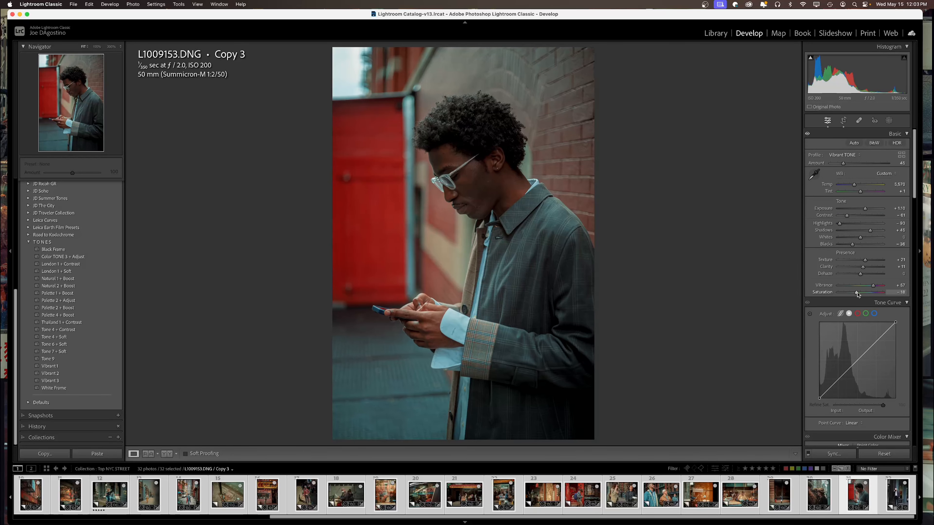
Set Saturation -13 and Highlights -100 on the man looking at his phone, raise Exposure, lower Whites, and add the Black Frame preset
left_click_drag(857, 293, 859, 295)
left_click_drag(865, 209, 851, 238)
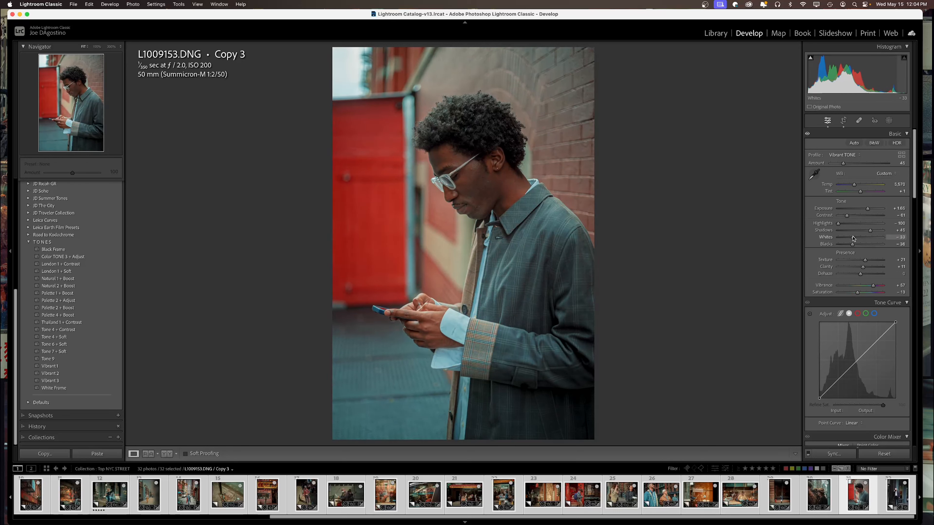
scroll(846, 297, "down", 15)
scroll(846, 297, "down", 5)
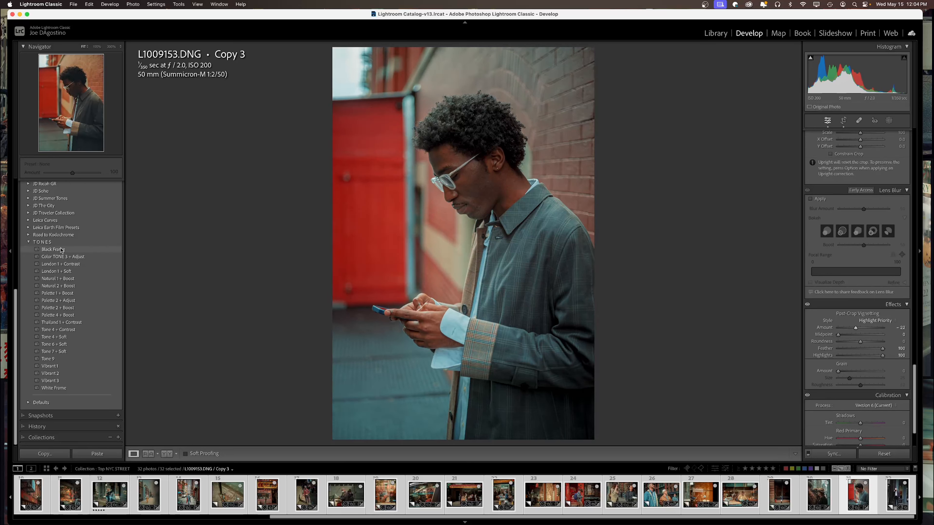
left_click(54, 250)
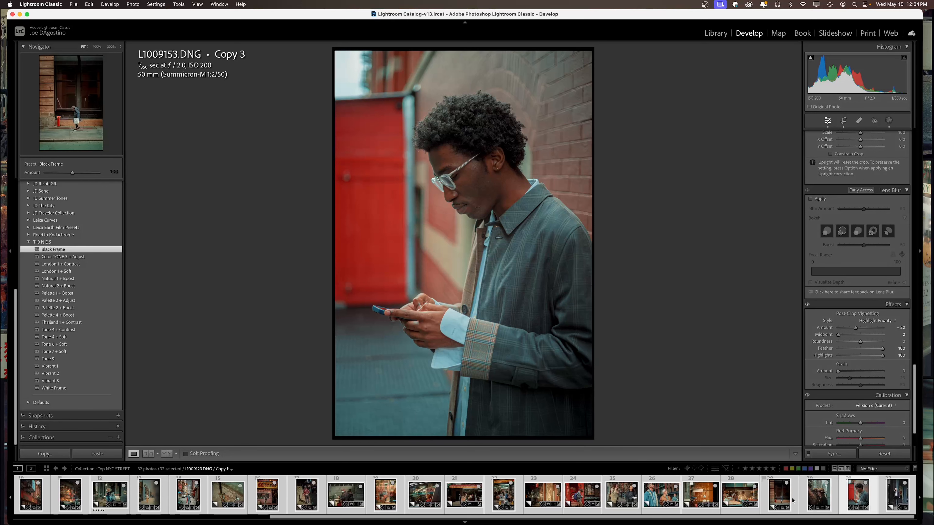
Auto-straighten the crop of the photo of the man phoning beside the blue storefront and apply the Vibrant 3 preset
left_click(895, 496)
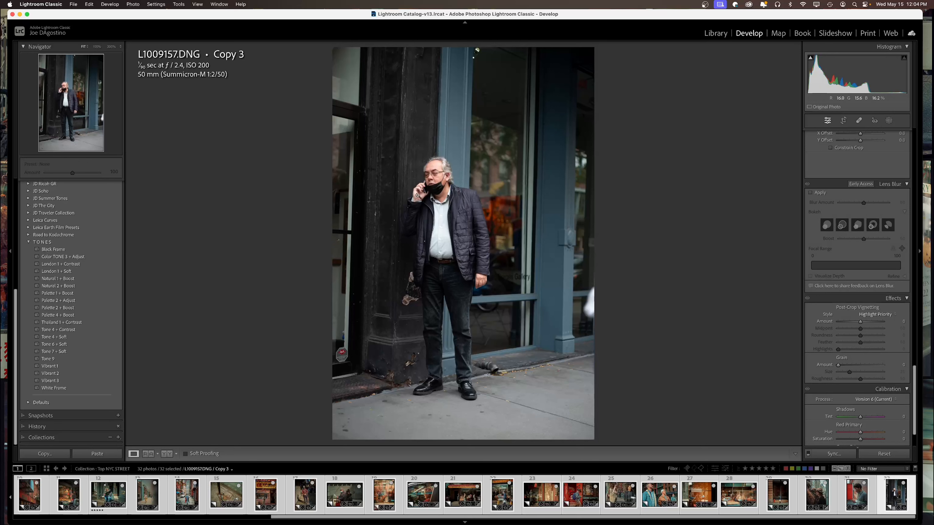
left_click(843, 121)
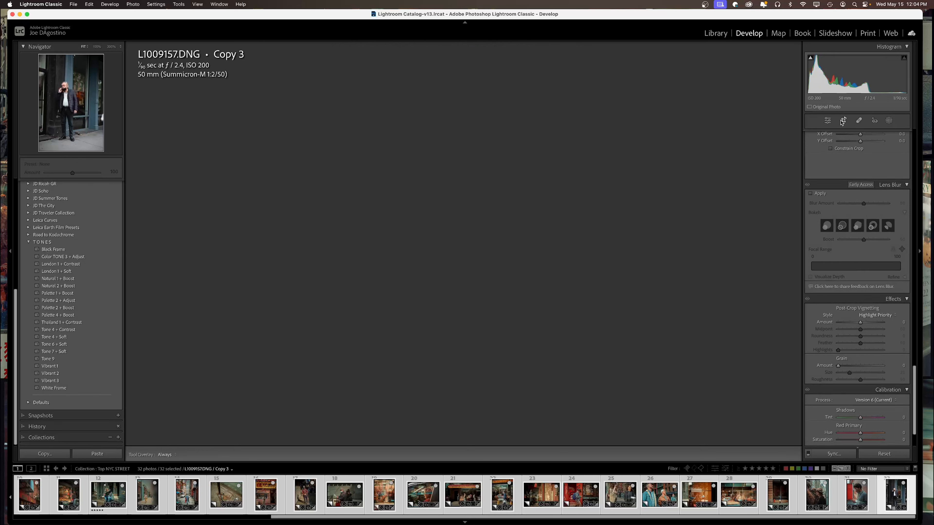
left_click(895, 158)
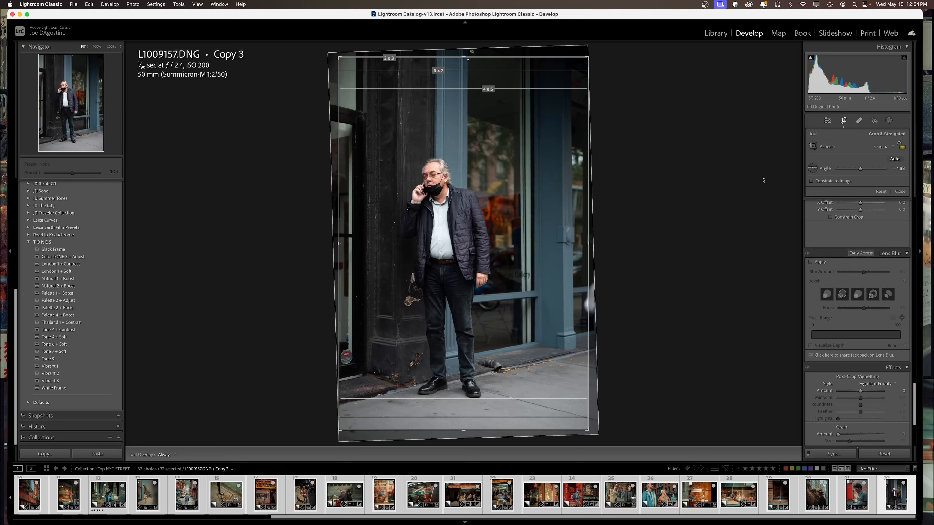
key("d")
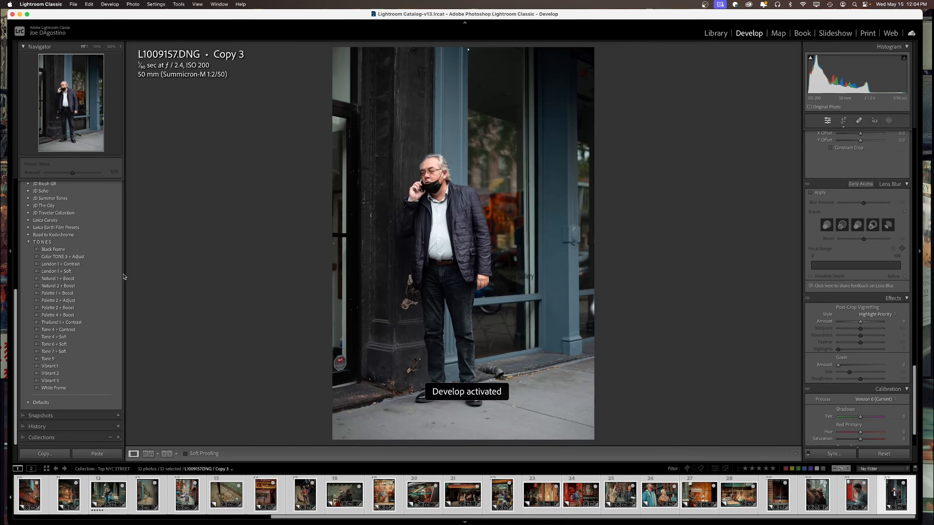
left_click(54, 367)
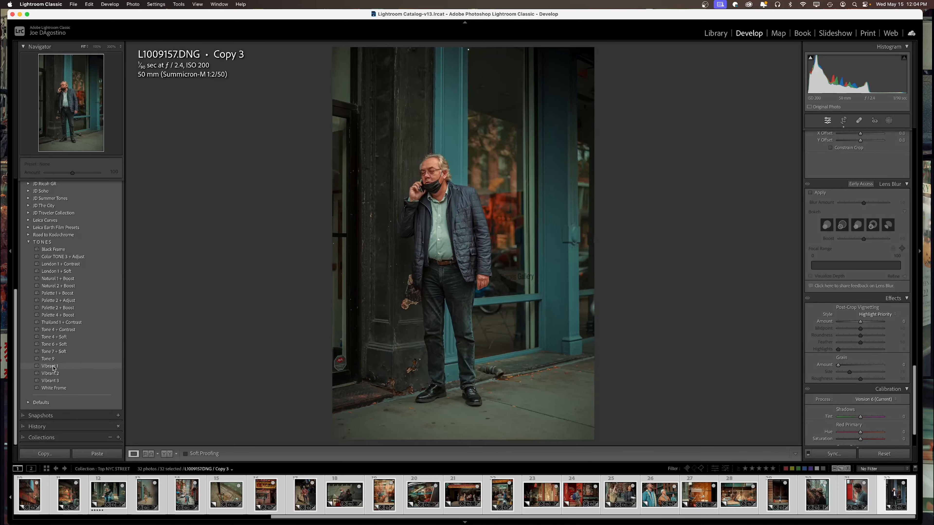
left_click(52, 380)
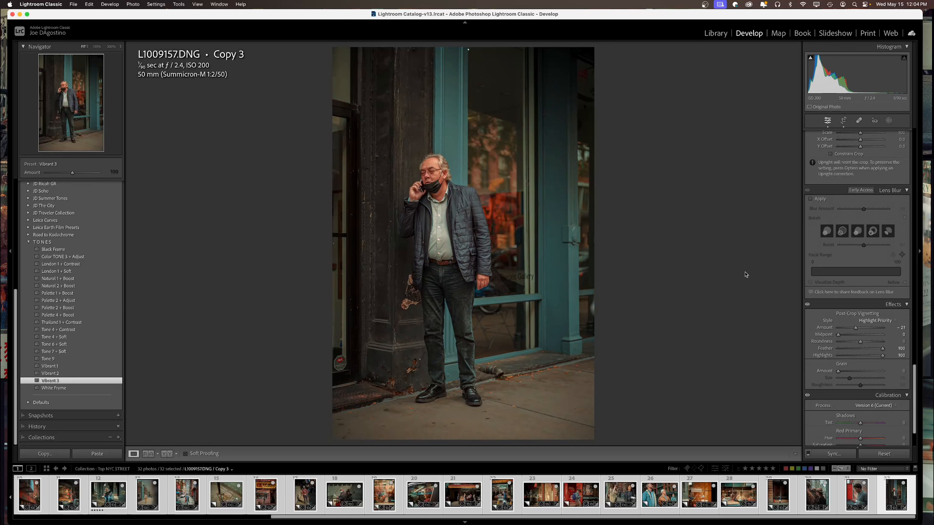
Set Blacks -18 and Saturation -24 on the storefront photo, raise Highlights and Exposure slightly, and add the Black Frame preset
scroll(895, 206, "up", 15)
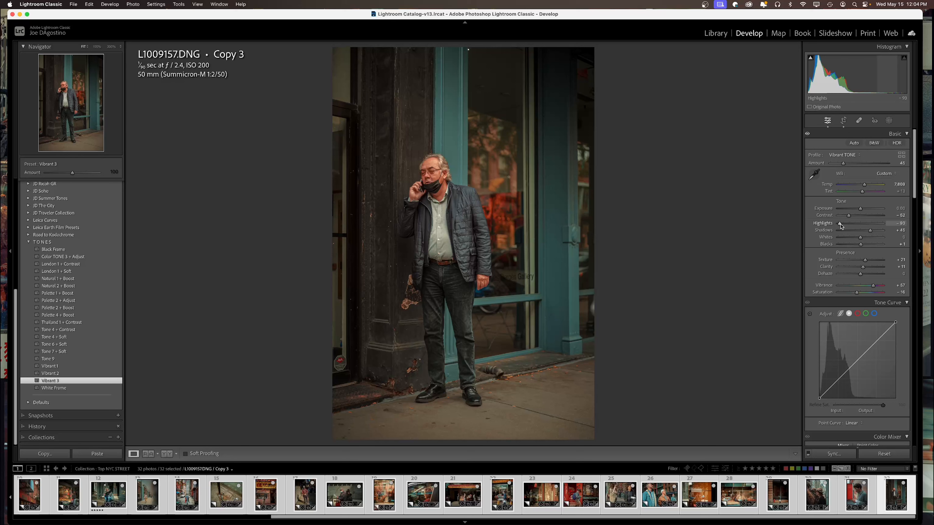
left_click_drag(841, 224, 848, 224)
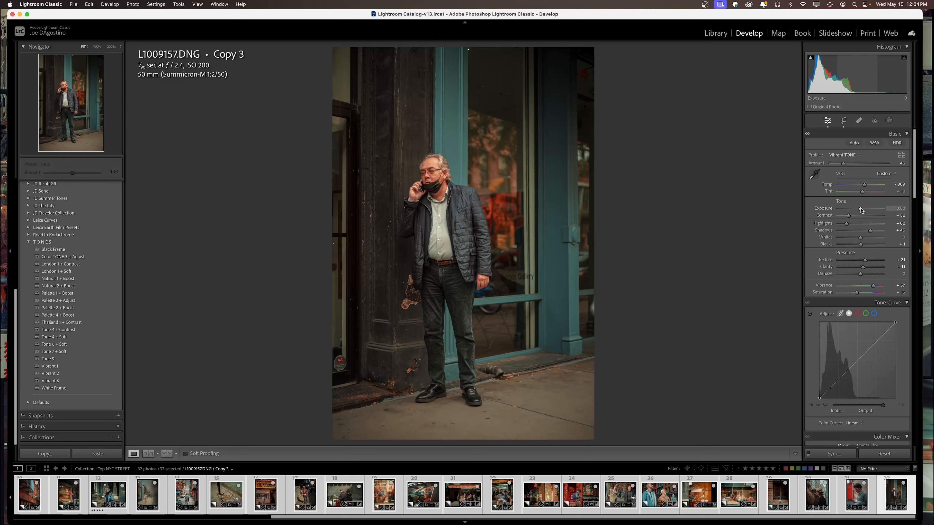
left_click_drag(861, 209, 862, 209)
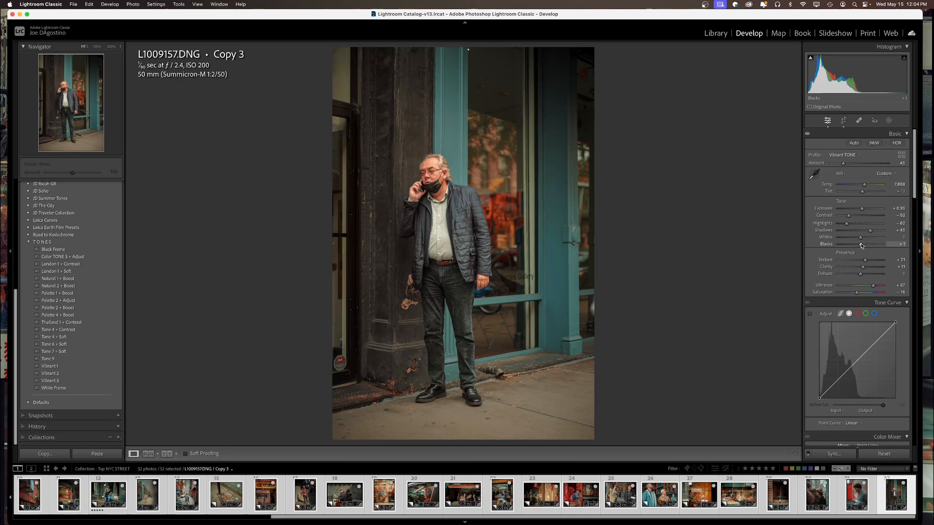
left_click_drag(859, 245, 857, 245)
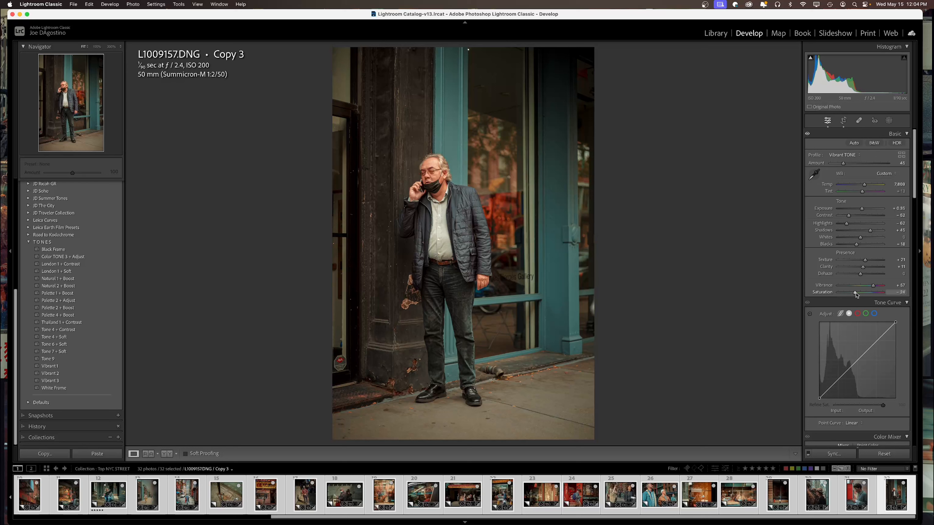
left_click(52, 251)
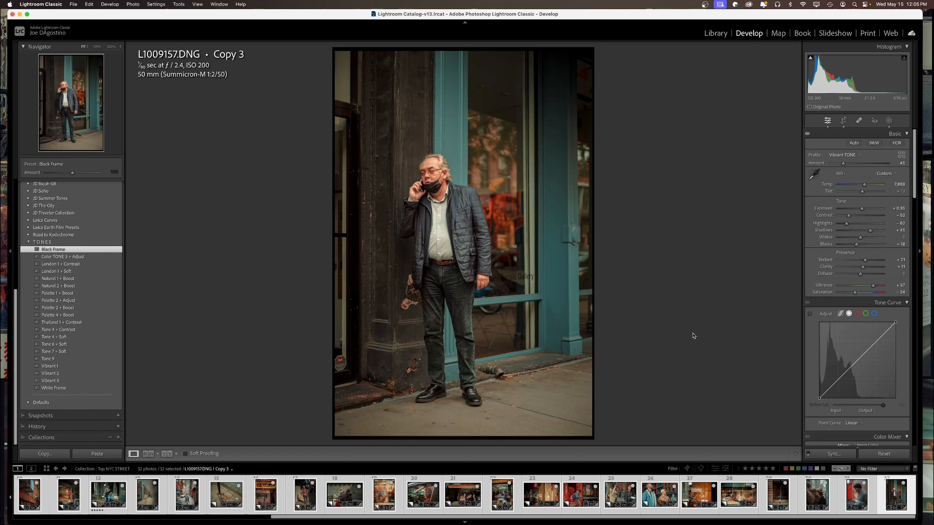
Return to the Library grid, select only the hydrant photo, and review the edited street photos across the Top NYC STREET collection
left_click(715, 33)
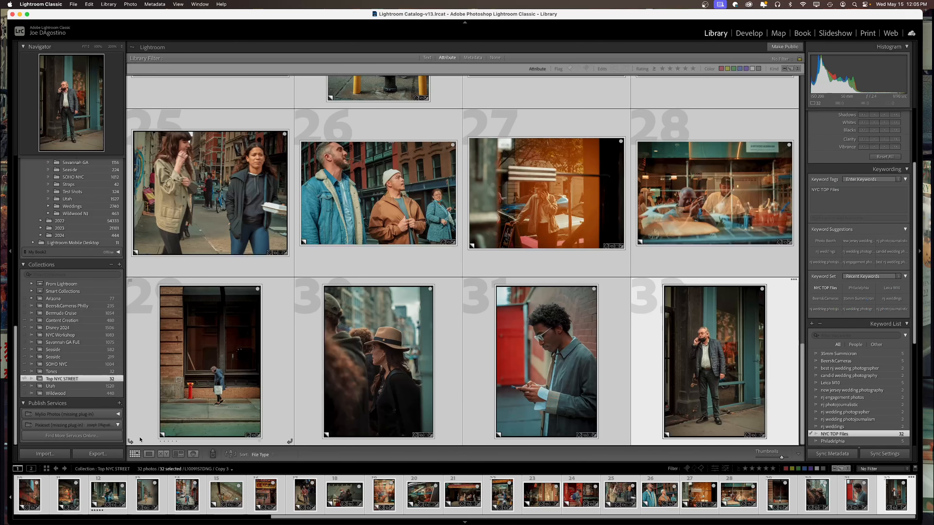
left_click(139, 411)
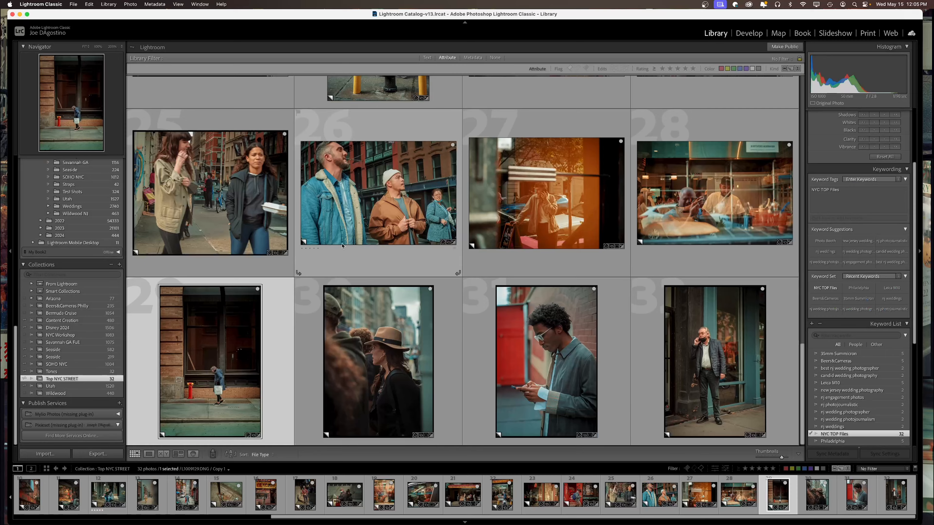
scroll(344, 252, "up", 3)
scroll(344, 252, "up", 10)
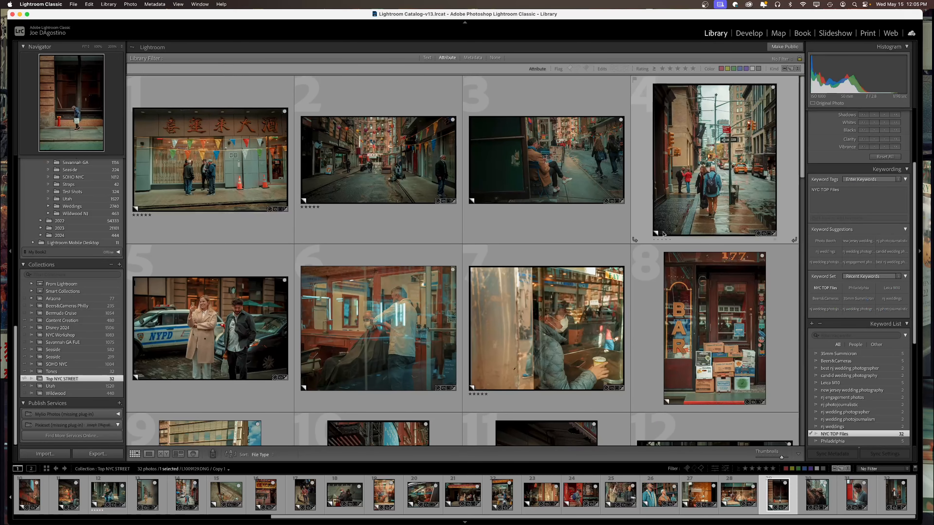
scroll(653, 238, "down", 2)
scroll(653, 238, "down", 2)
scroll(647, 235, "up", 3)
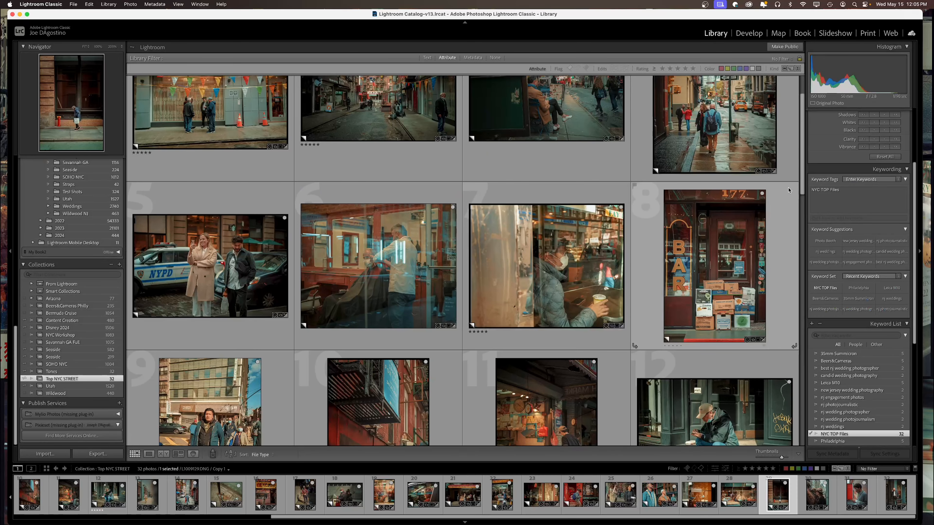
left_click_drag(805, 181, 801, 158)
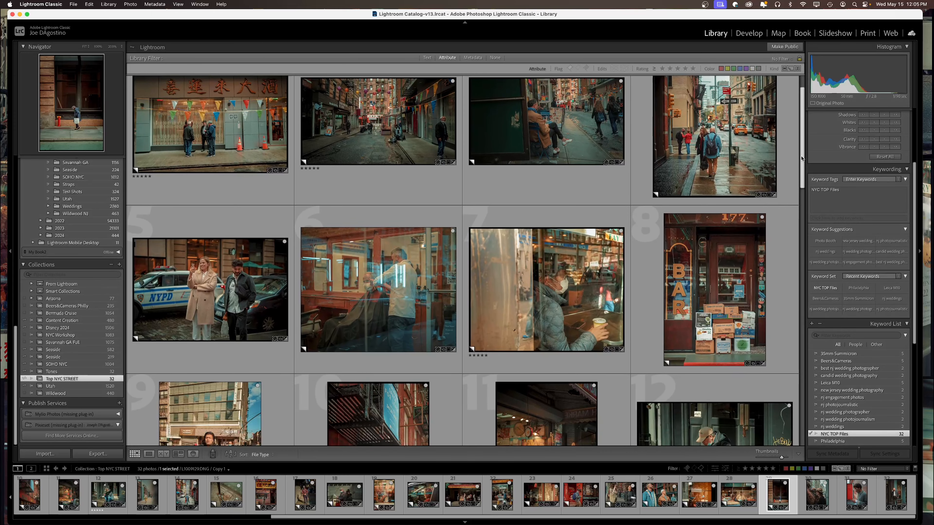
mouse_move(802, 158)
left_mouse_down()
mouse_move(801, 168)
mouse_move(802, 143)
left_mouse_up()
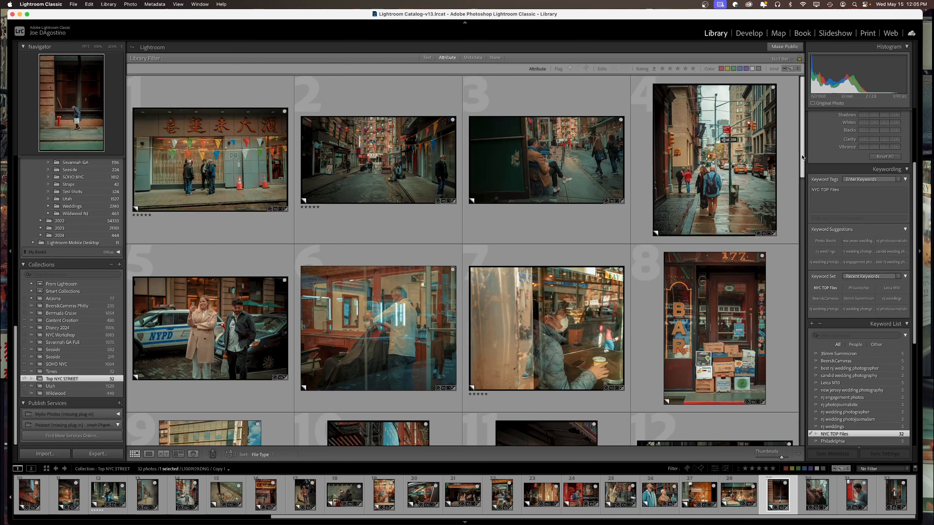
left_click_drag(803, 158, 804, 159)
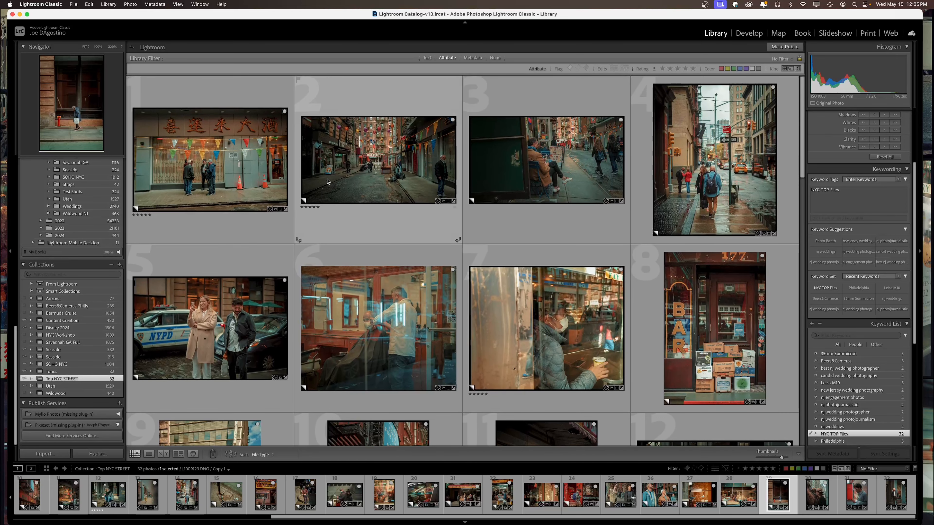
left_click_drag(802, 159, 805, 208)
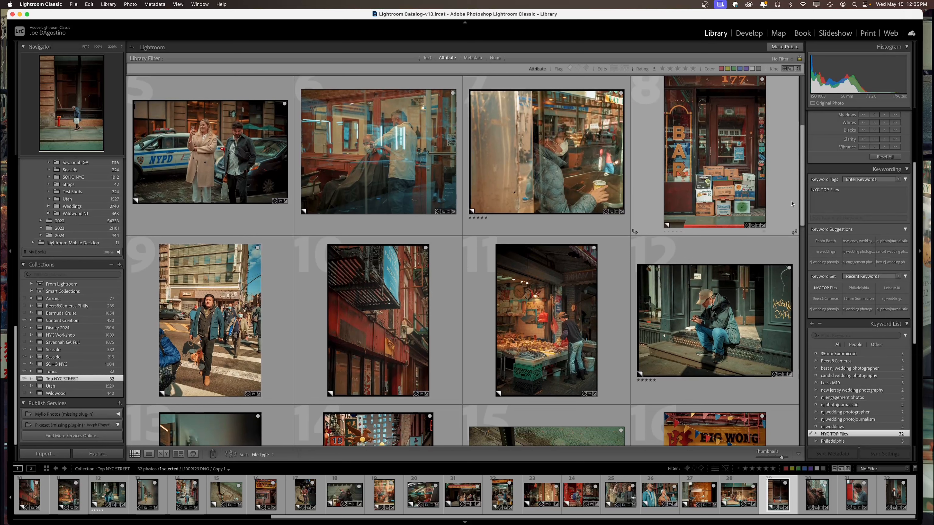
left_click_drag(801, 208, 803, 218)
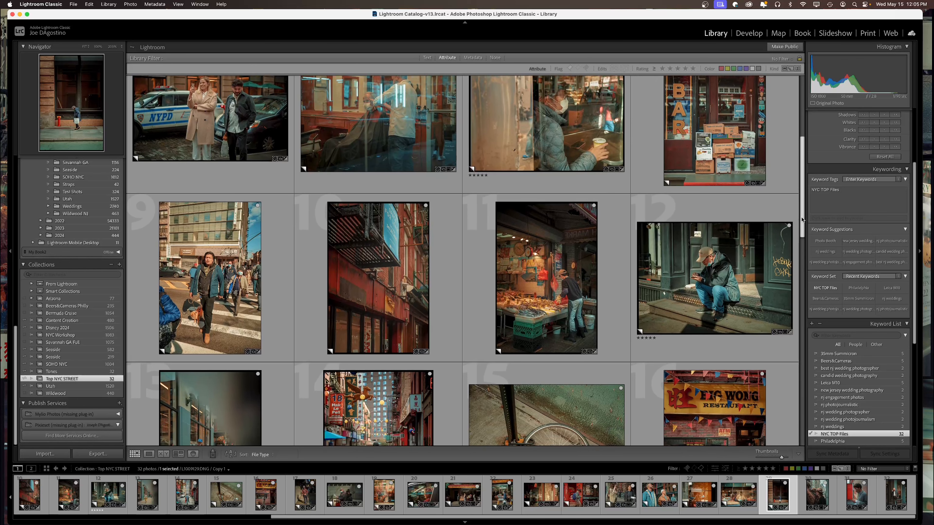
left_click_drag(802, 220, 799, 202)
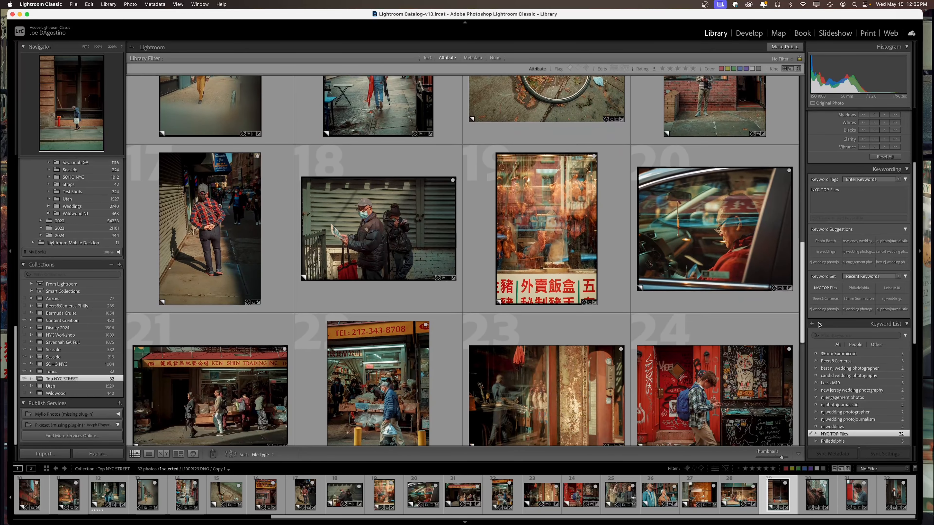
left_click_drag(819, 325, 804, 154)
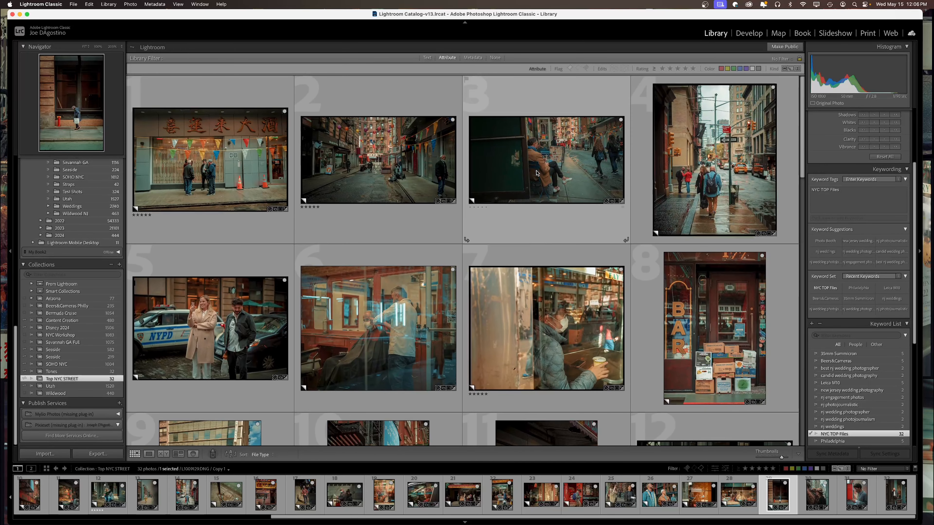